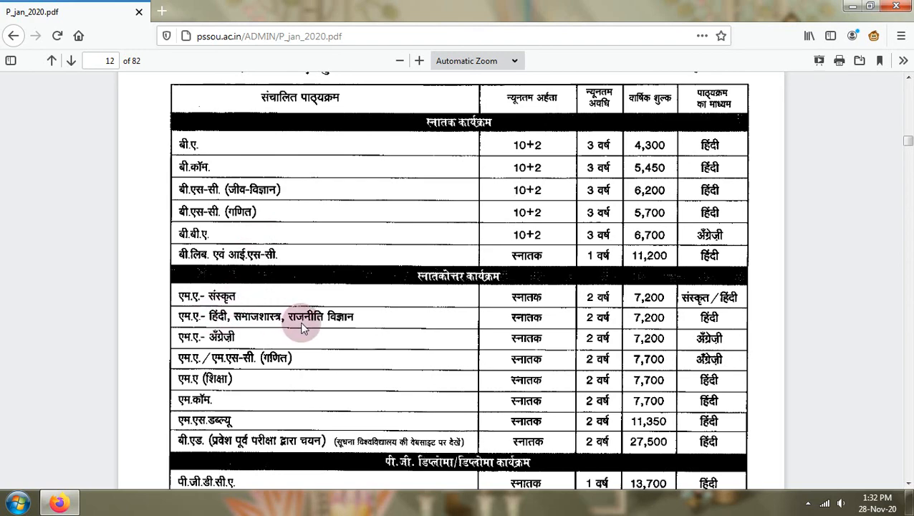
- Review the programme duration and fees table on pages 12–13, then go back to Onlineadmission.aspx
{"action": "scroll", "coordinate": [304, 319], "scroll_direction": "down", "scroll_amount": 6}
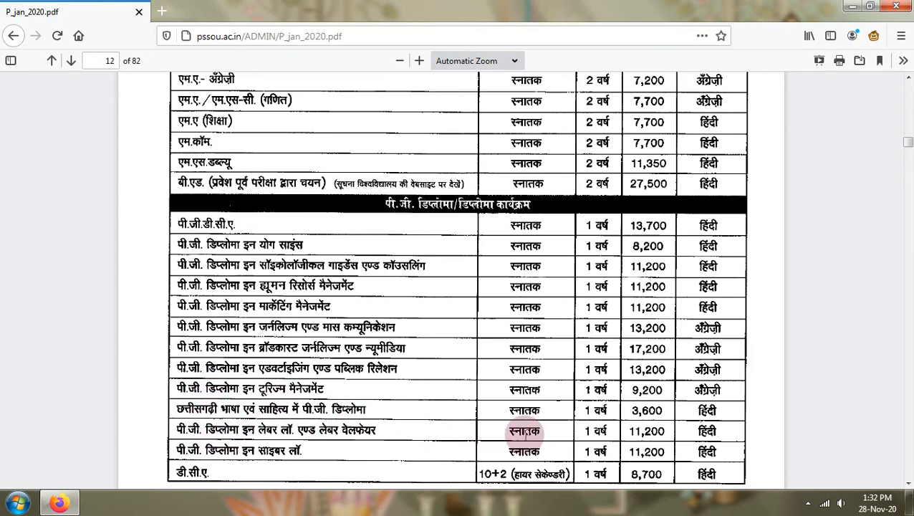
{"action": "scroll", "coordinate": [520, 430], "scroll_direction": "up", "scroll_amount": 5}
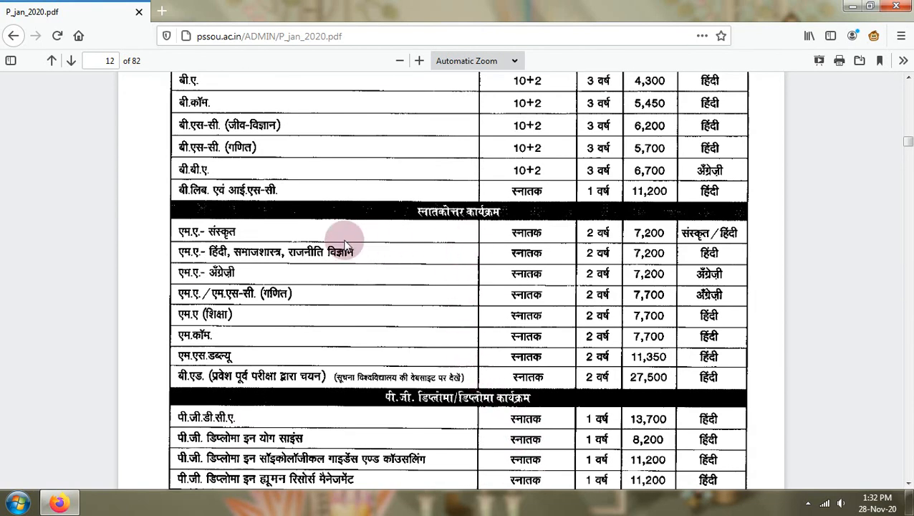
{"action": "scroll", "coordinate": [332, 333], "scroll_direction": "up", "scroll_amount": 3}
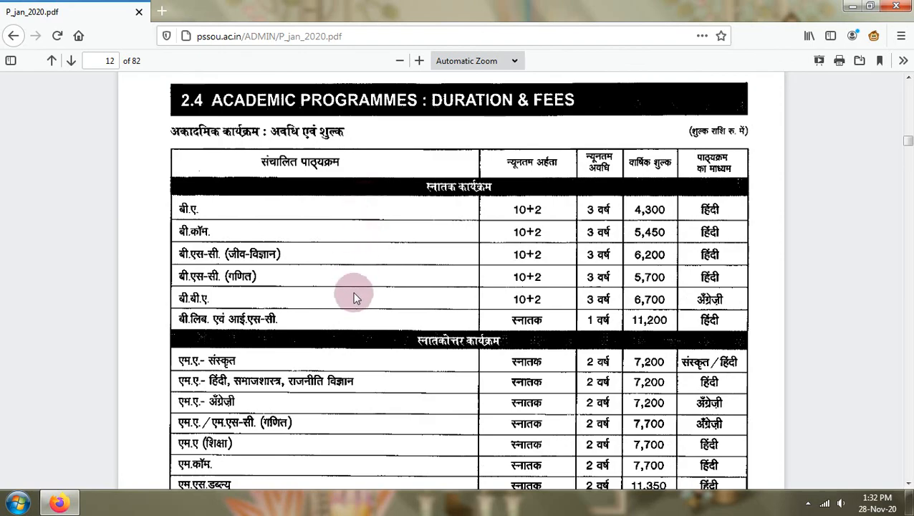
{"action": "scroll", "coordinate": [356, 294], "scroll_direction": "down", "scroll_amount": 12}
{"action": "scroll", "coordinate": [353, 299], "scroll_direction": "down", "scroll_amount": 5}
{"action": "scroll", "coordinate": [352, 300], "scroll_direction": "down", "scroll_amount": 2}
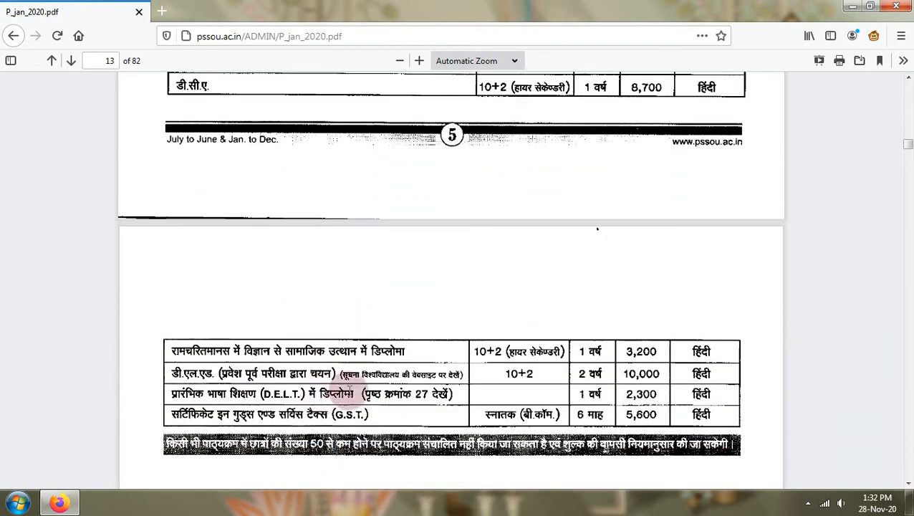
{"action": "scroll", "coordinate": [452, 309], "scroll_direction": "up", "scroll_amount": 5}
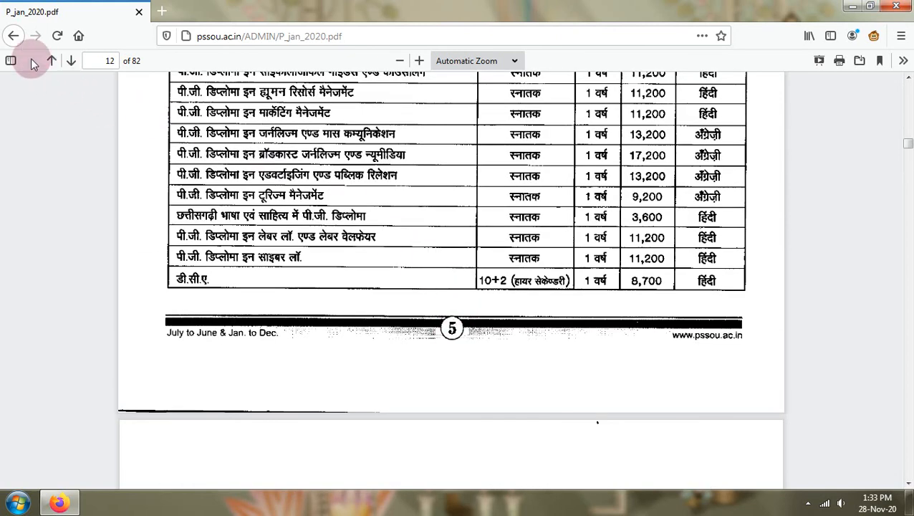
{"action": "left_click", "coordinate": [13, 35]}
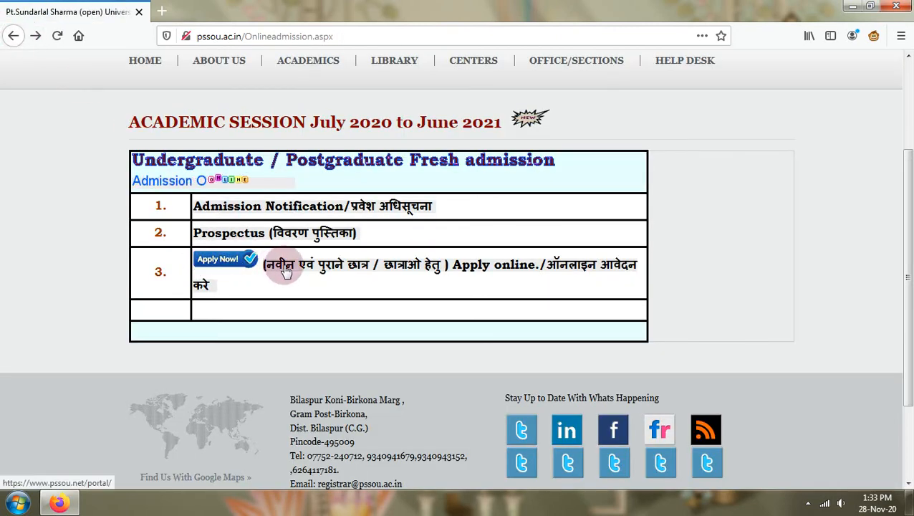
- Follow Apply Now into the PSSOU portal, dismiss the ad tabs, and open the NEW STUDENT 2020-21 application page
{"action": "left_click", "coordinate": [219, 265]}
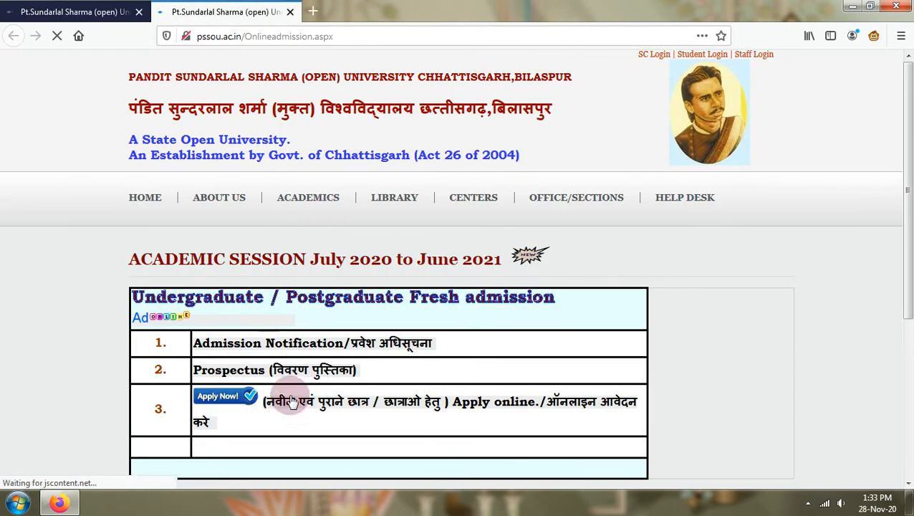
{"action": "left_click", "coordinate": [291, 401]}
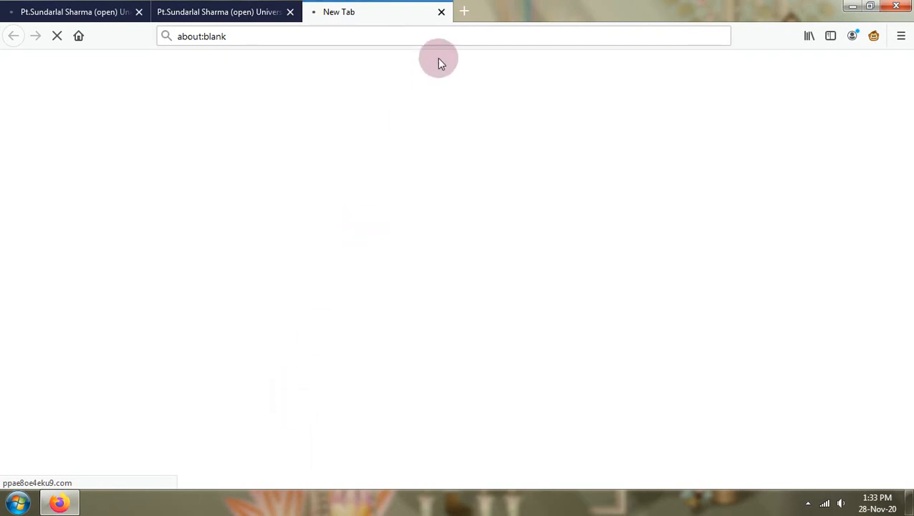
{"action": "left_click", "coordinate": [441, 13]}
{"action": "left_click", "coordinate": [387, 405]}
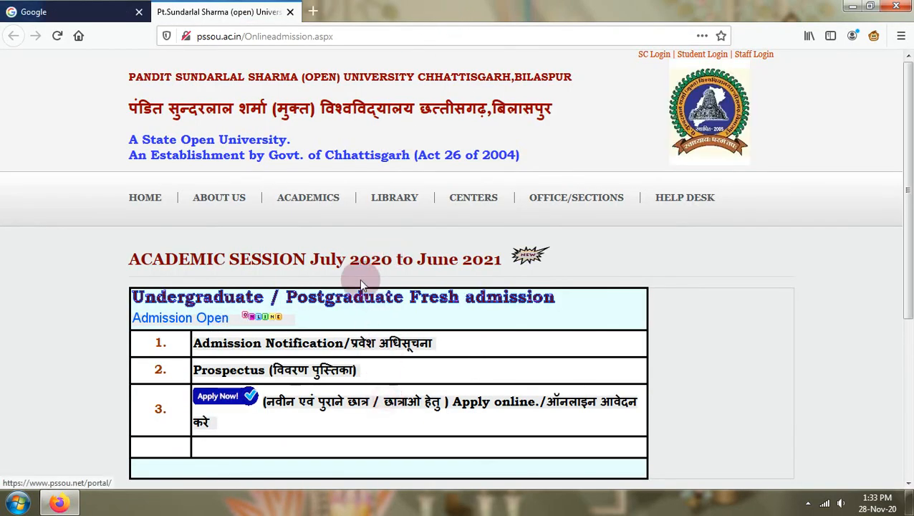
{"action": "left_click", "coordinate": [140, 12]}
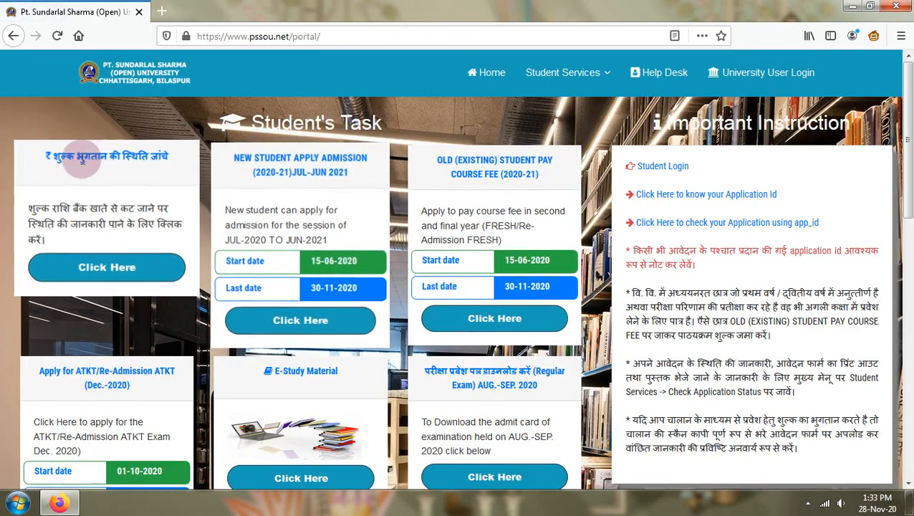
{"action": "left_click", "coordinate": [93, 161]}
{"action": "left_click", "coordinate": [288, 12]}
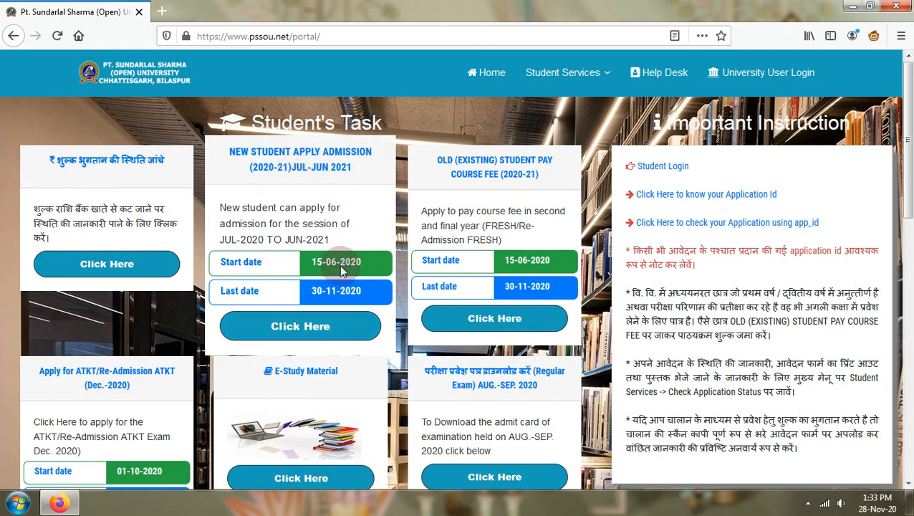
{"action": "left_click", "coordinate": [320, 332]}
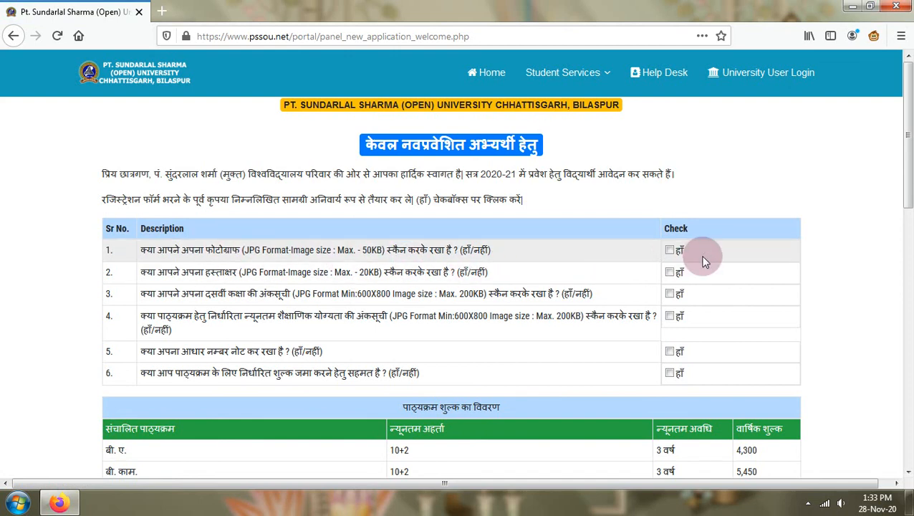
- Tick हाँ for the photograph, signature, 10th marksheet and Aadhaar number checklist items
{"action": "left_click", "coordinate": [669, 251]}
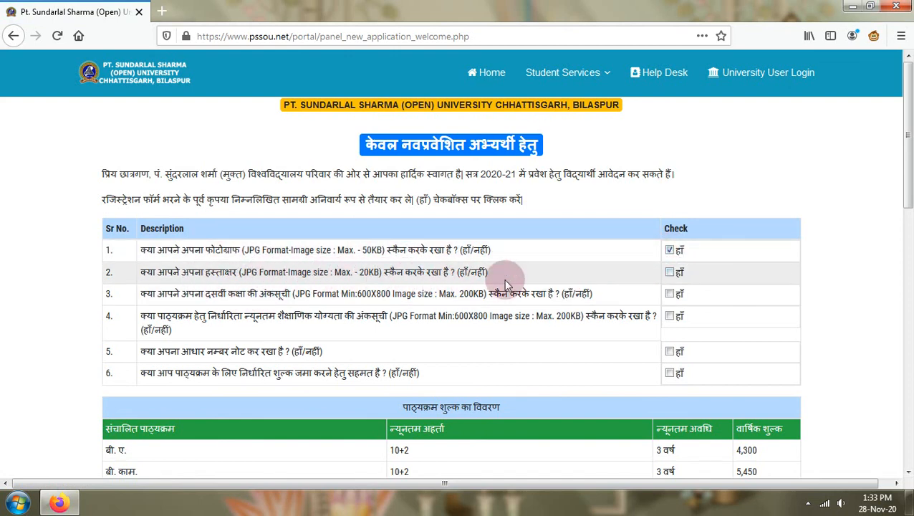
{"action": "left_click", "coordinate": [670, 275]}
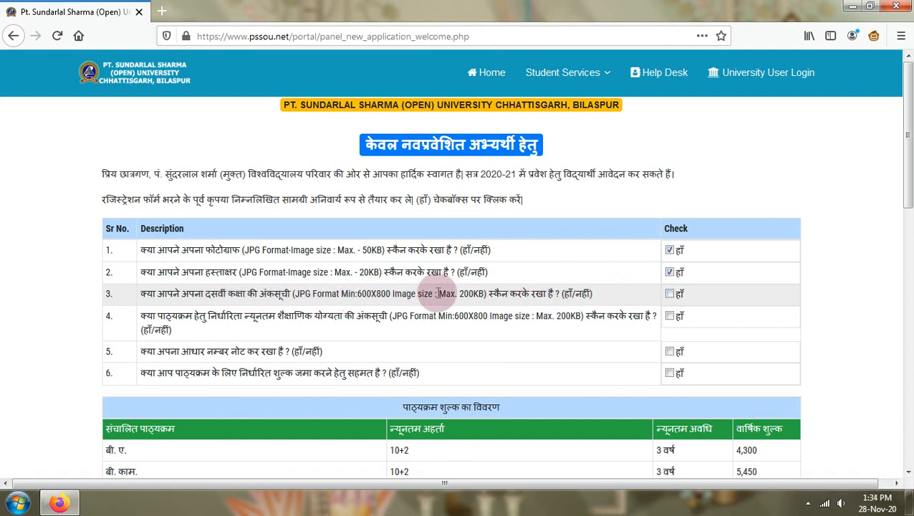
{"action": "left_click", "coordinate": [668, 294]}
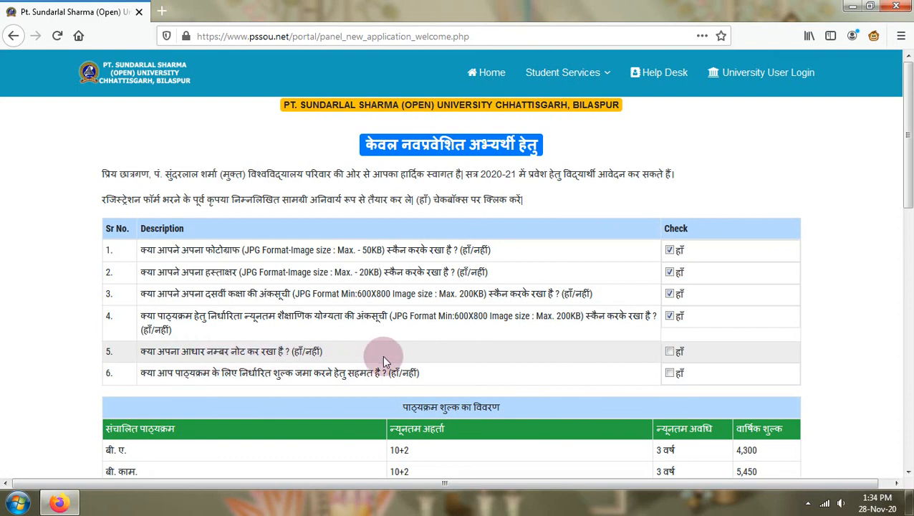
{"action": "left_click", "coordinate": [670, 351]}
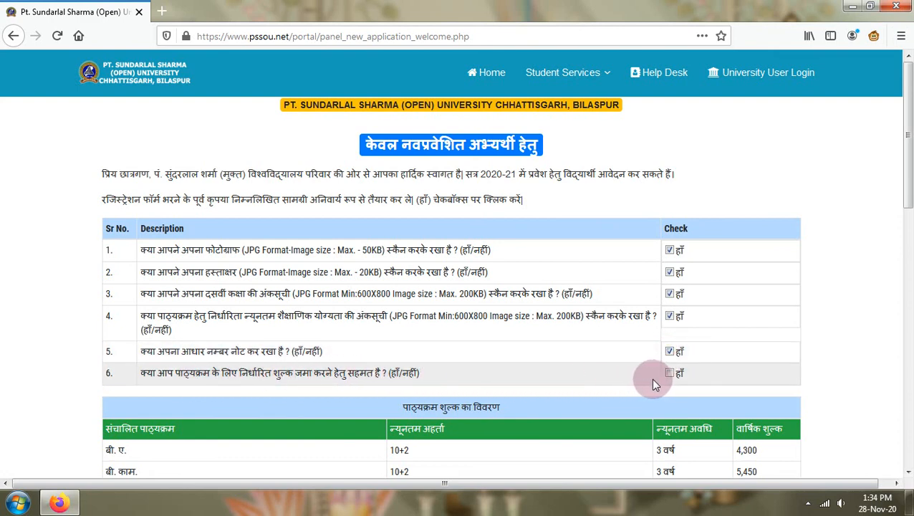
- Review the course fee table, continue via Go For Registration, and close the pop-up ad tabs
{"action": "scroll", "coordinate": [680, 383], "scroll_direction": "down", "scroll_amount": 7}
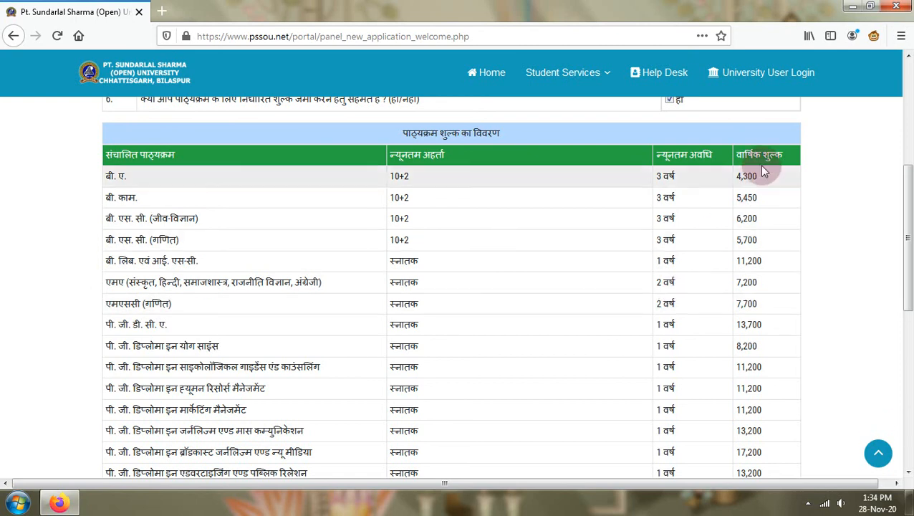
{"action": "scroll", "coordinate": [749, 252], "scroll_direction": "down", "scroll_amount": 6}
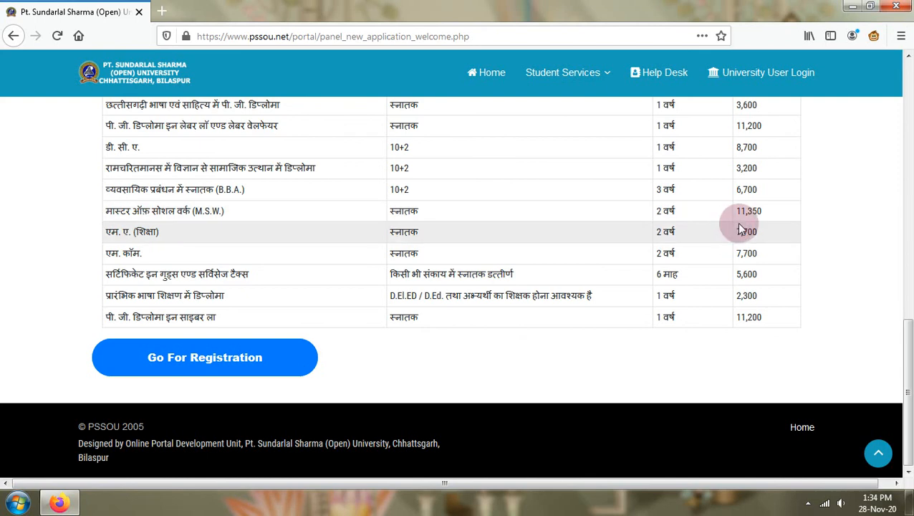
{"action": "scroll", "coordinate": [743, 229], "scroll_direction": "up", "scroll_amount": 3}
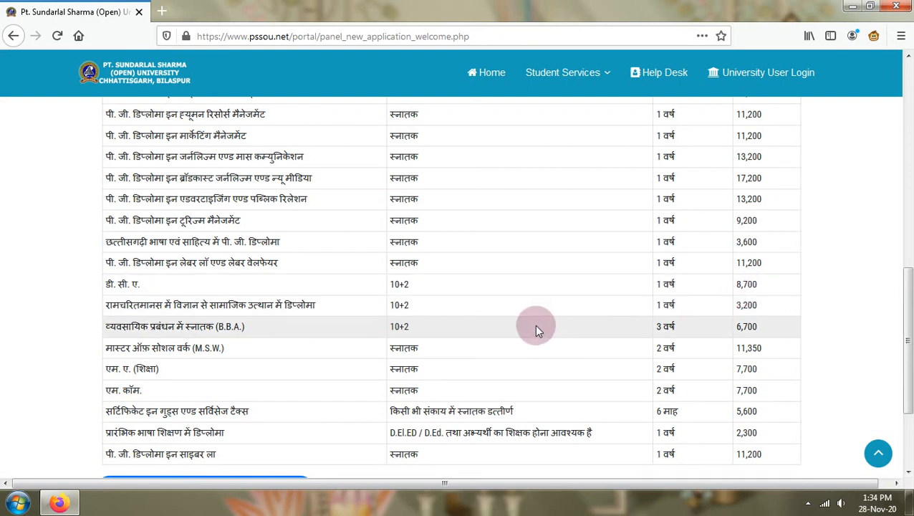
{"action": "scroll", "coordinate": [530, 326], "scroll_direction": "down", "scroll_amount": 3}
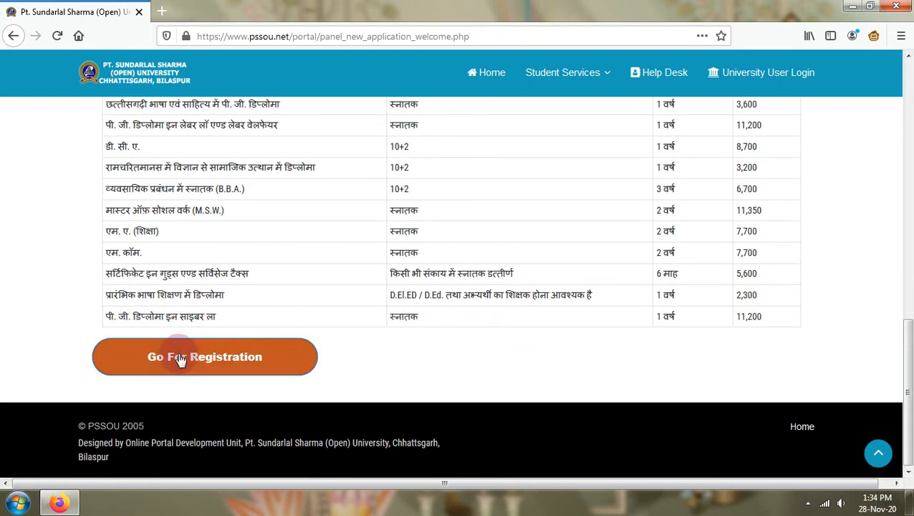
{"action": "left_click", "coordinate": [231, 362]}
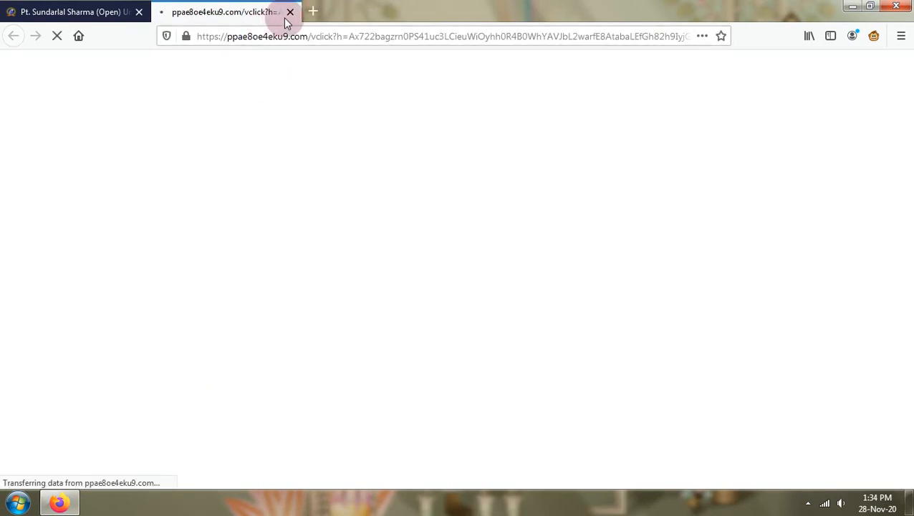
{"action": "left_click", "coordinate": [289, 12]}
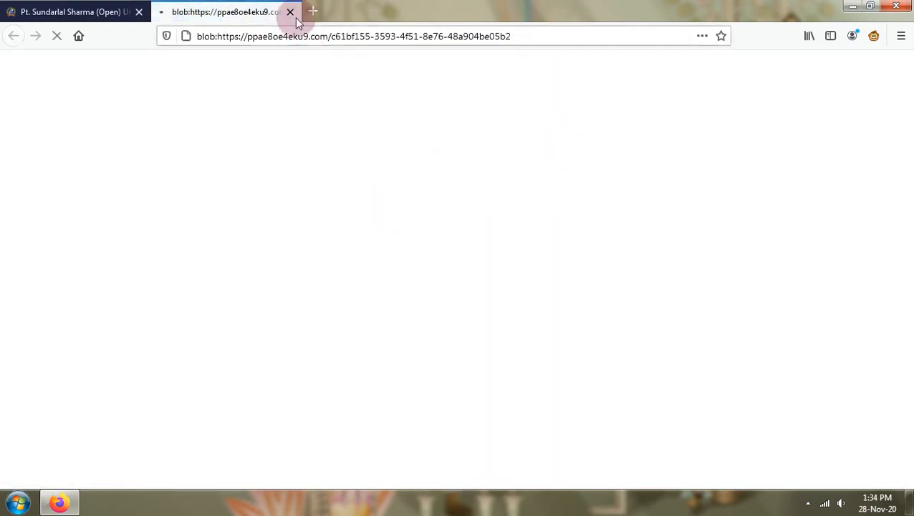
{"action": "left_click", "coordinate": [290, 12]}
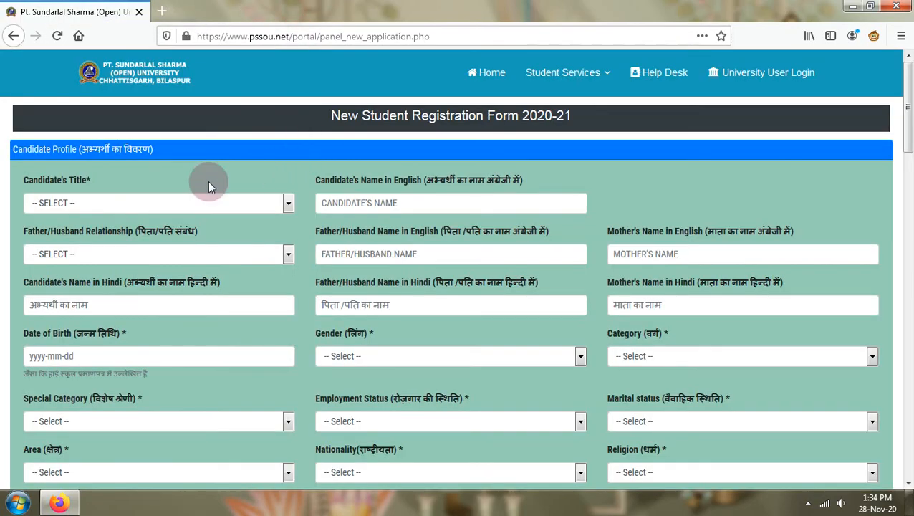
{"action": "left_click", "coordinate": [127, 203]}
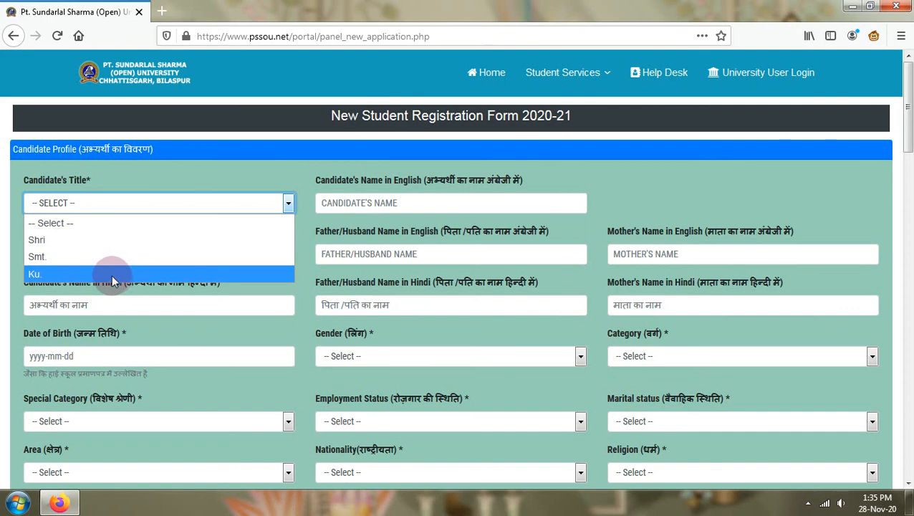
- Choose SHRI as title, enter the candidate's English name, and select FATHER as relationship
{"action": "left_click", "coordinate": [111, 240]}
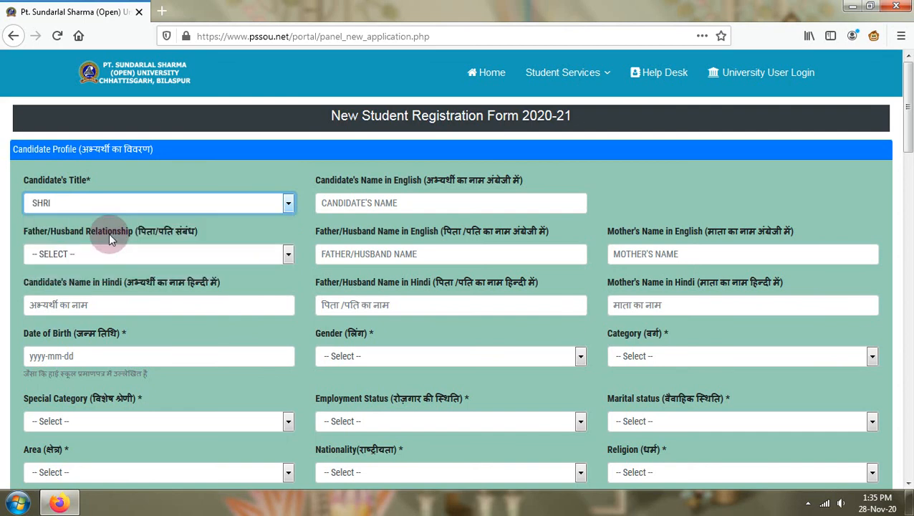
{"action": "left_click", "coordinate": [358, 202]}
{"action": "left_click", "coordinate": [375, 203]}
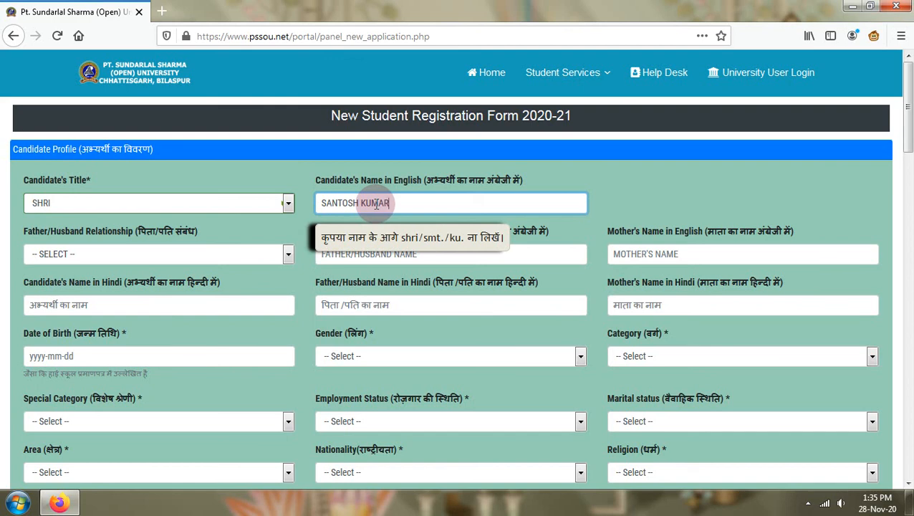
{"action": "left_click", "coordinate": [154, 252]}
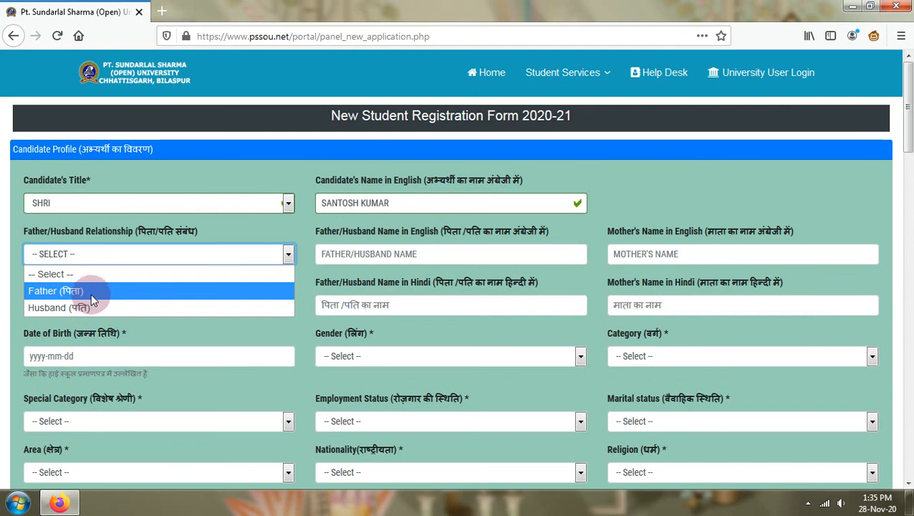
{"action": "left_click", "coordinate": [91, 293]}
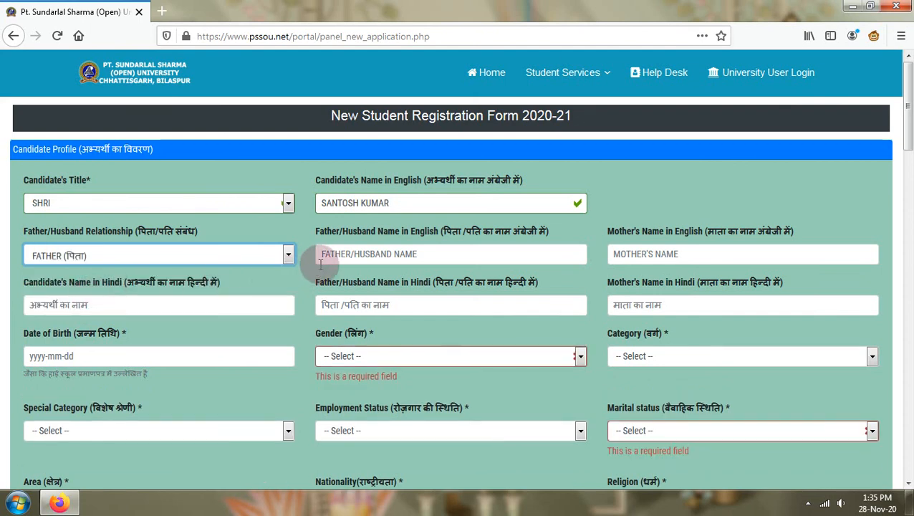
- Fill in the father's and mother's names in English
{"action": "left_click", "coordinate": [339, 259]}
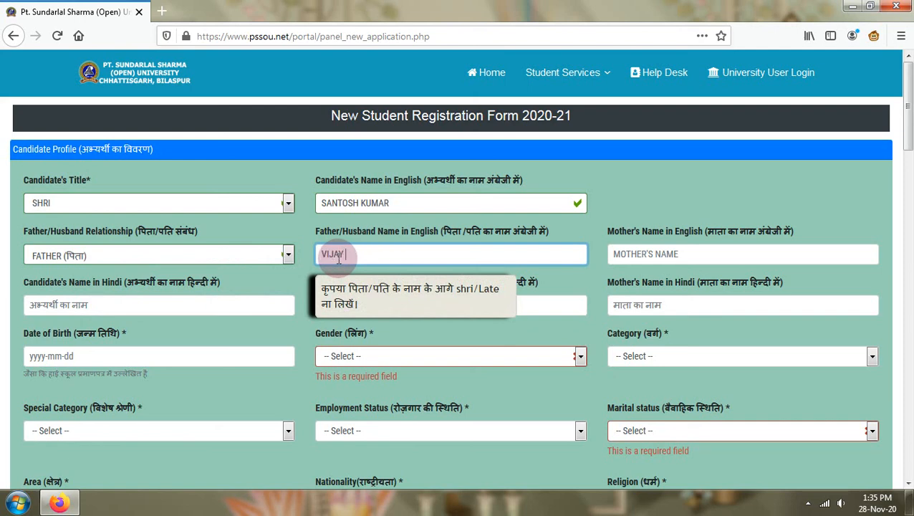
{"action": "type", "text": "KUMAR"}
{"action": "left_click", "coordinate": [664, 255]}
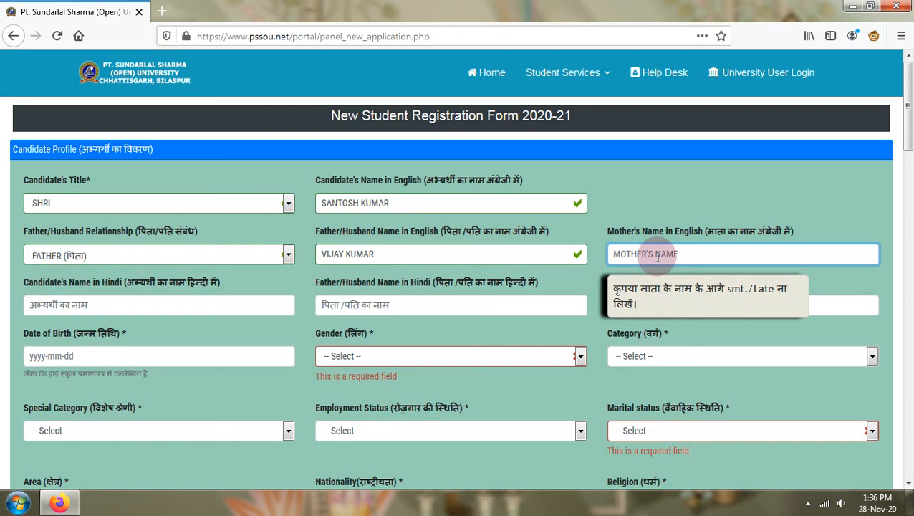
- Enter the candidate's name in Hindi by typing it phonetically and fixing the ending
{"action": "left_click", "coordinate": [68, 306]}
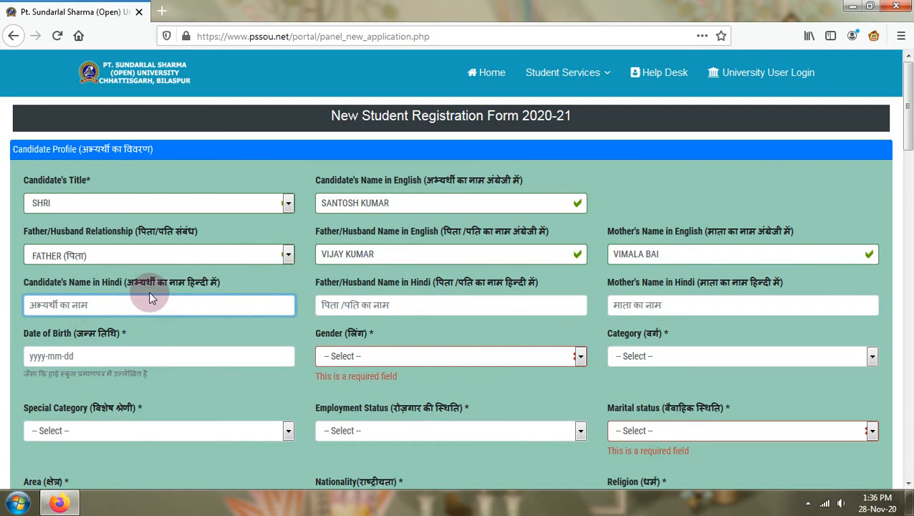
{"action": "type", "text": "santo"}
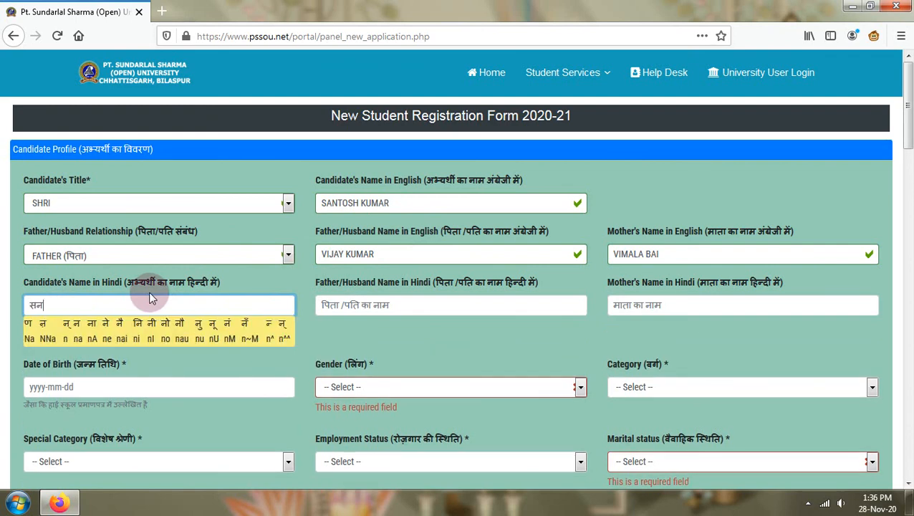
{"action": "type", "text": "sh"}
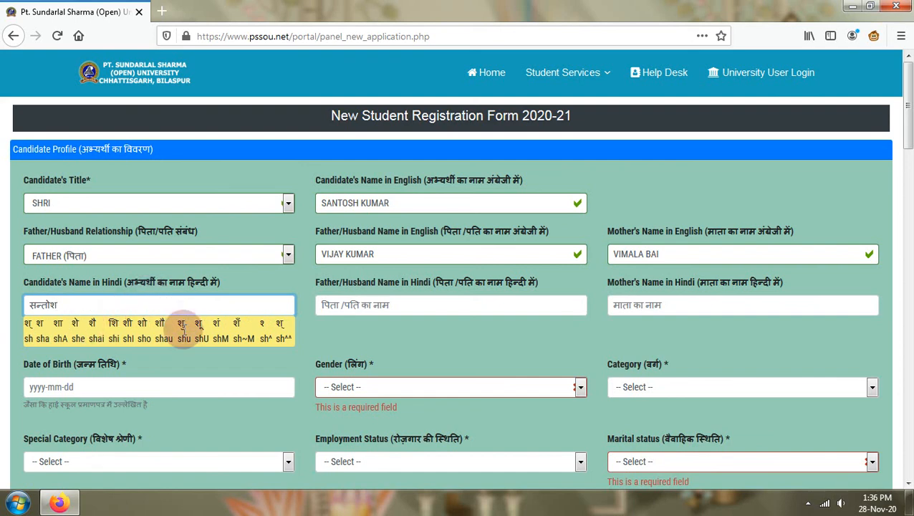
{"action": "key", "text": "BackSpace"}
{"action": "key", "text": "BackSpace"}
{"action": "key", "text": "BackSpace"}
{"action": "key", "text": "BackSpace"}
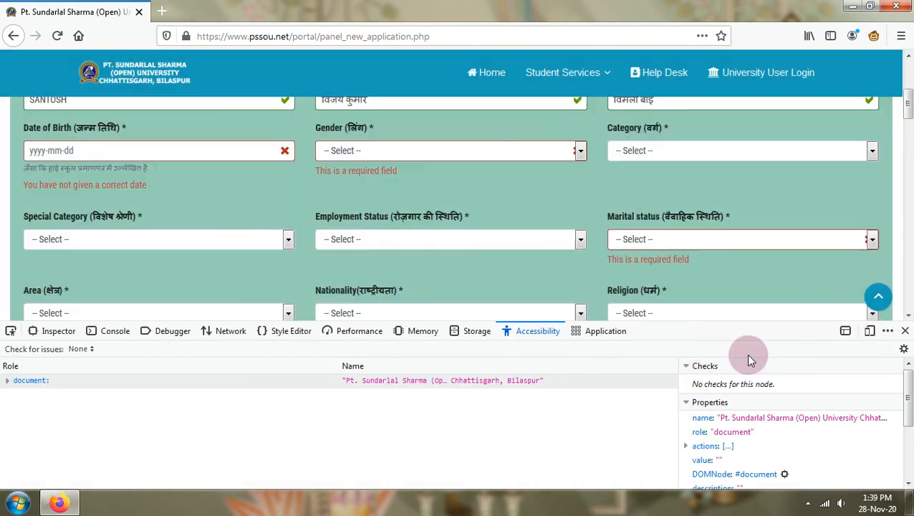
- Close DevTools and pick 11 June 1997 as the date of birth in the calendar
{"action": "left_click", "coordinate": [905, 331]}
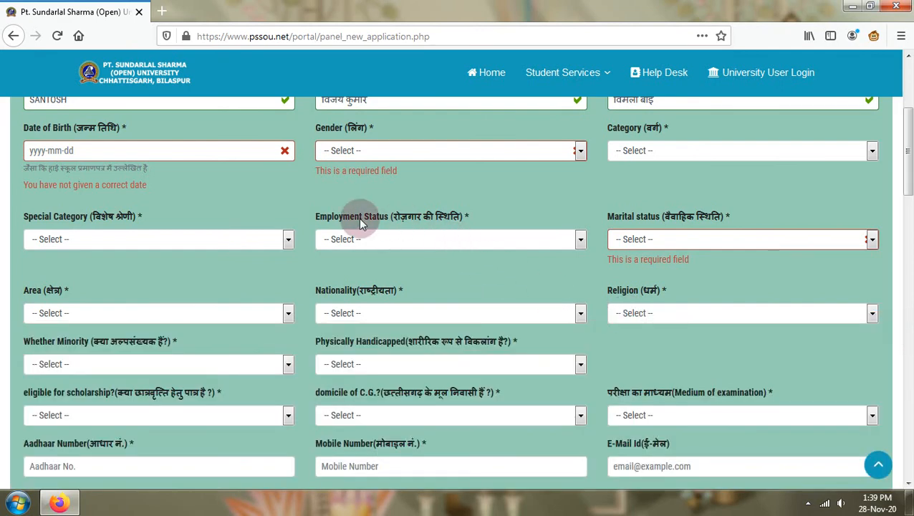
{"action": "scroll", "coordinate": [358, 218], "scroll_direction": "down", "scroll_amount": 1}
{"action": "scroll", "coordinate": [362, 223], "scroll_direction": "up", "scroll_amount": 1}
{"action": "left_click", "coordinate": [152, 149]}
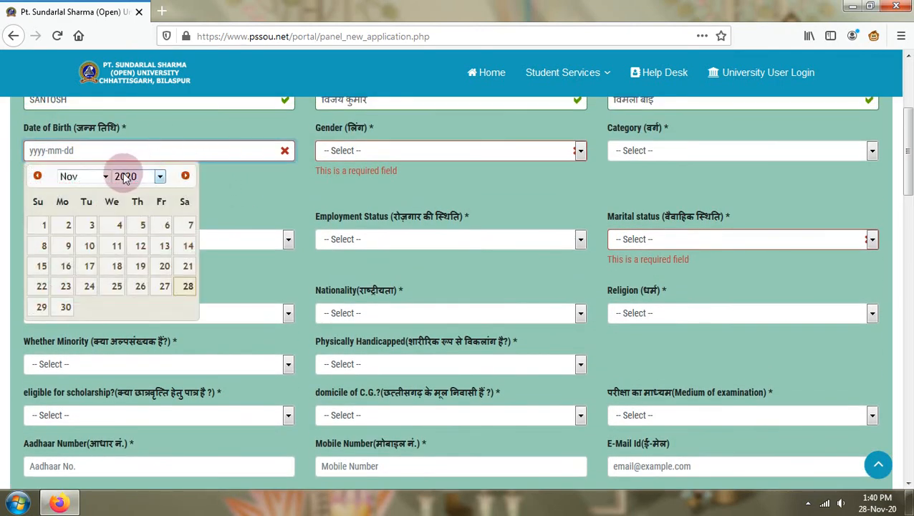
{"action": "left_click", "coordinate": [138, 178]}
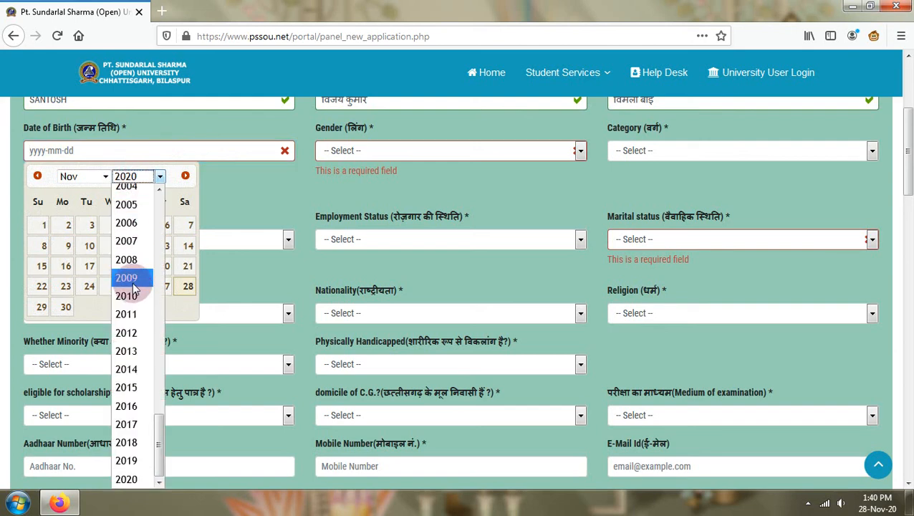
{"action": "left_click", "coordinate": [126, 278]}
{"action": "left_click", "coordinate": [158, 181]}
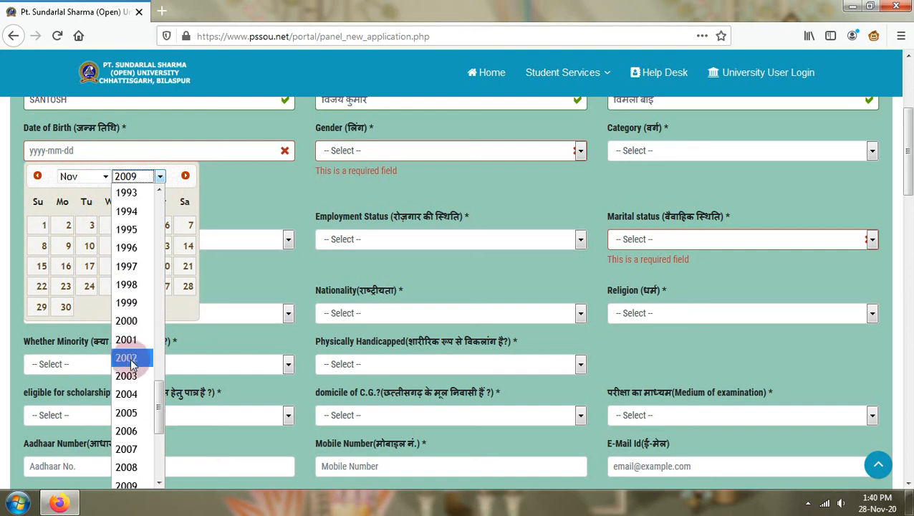
{"action": "left_click", "coordinate": [137, 271]}
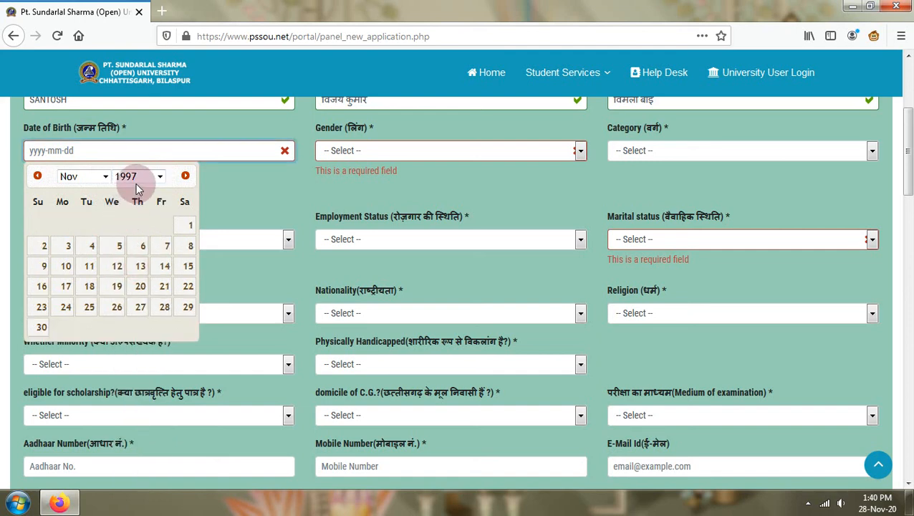
{"action": "left_click", "coordinate": [106, 177]}
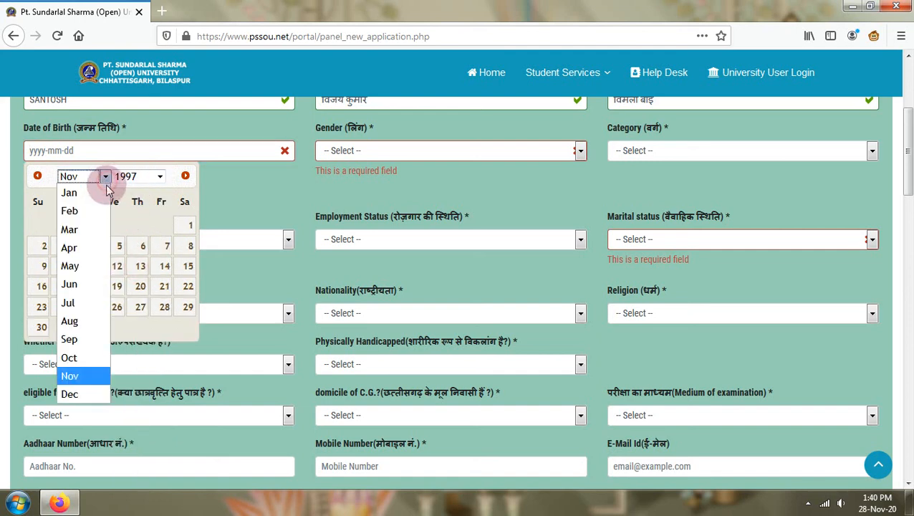
{"action": "left_click", "coordinate": [100, 284]}
{"action": "left_click", "coordinate": [123, 248]}
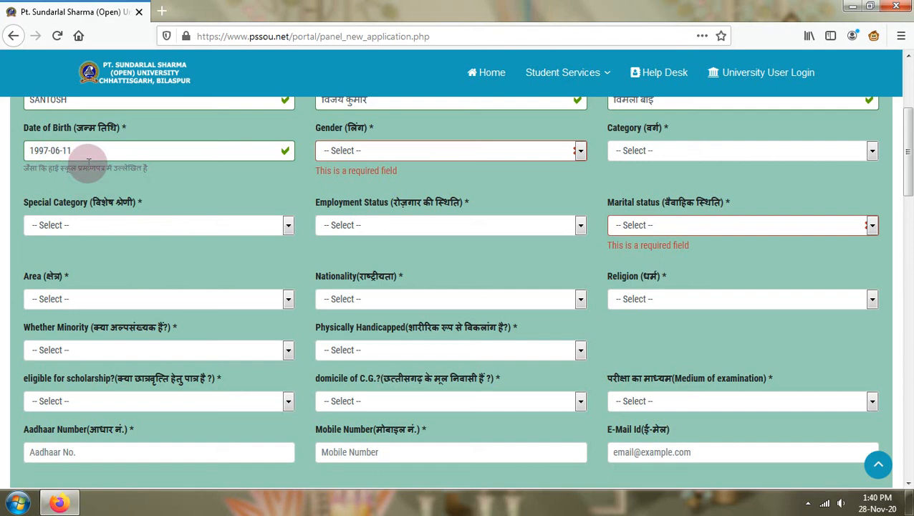
{"action": "left_click", "coordinate": [75, 151]}
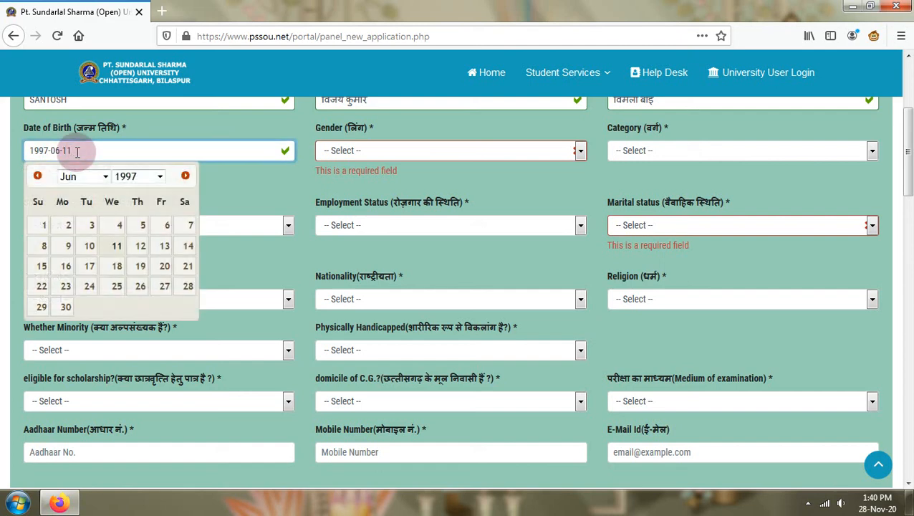
- Choose MALE for gender and OBC (NON-CREAMYLAYER) for category
{"action": "left_click", "coordinate": [359, 152]}
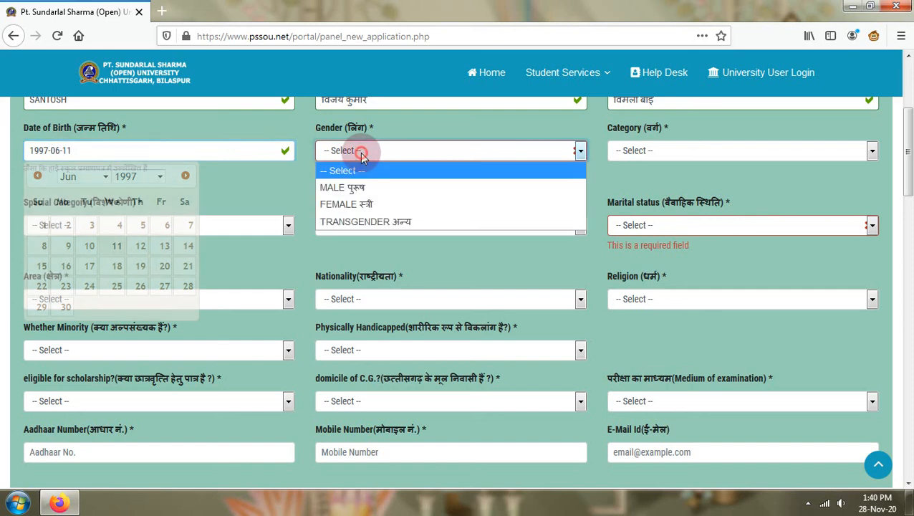
{"action": "left_click", "coordinate": [364, 190]}
{"action": "left_click", "coordinate": [686, 152]}
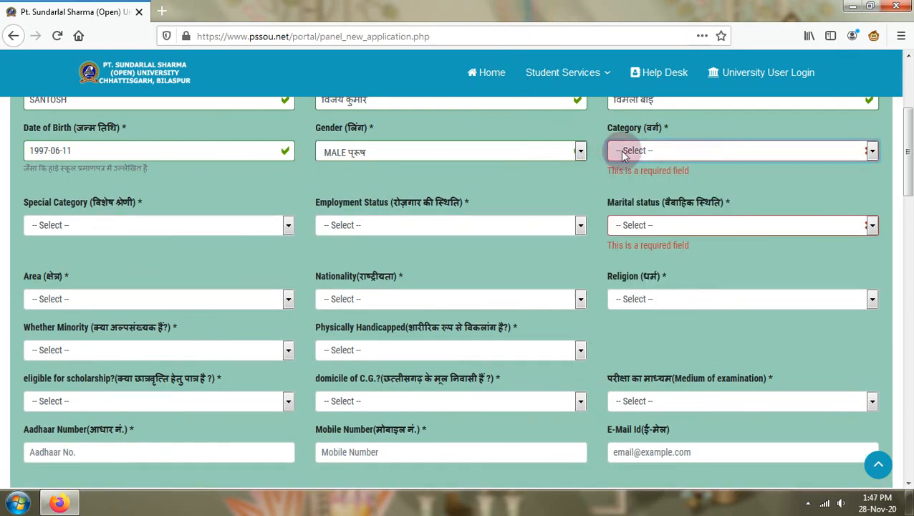
{"action": "left_click", "coordinate": [623, 153]}
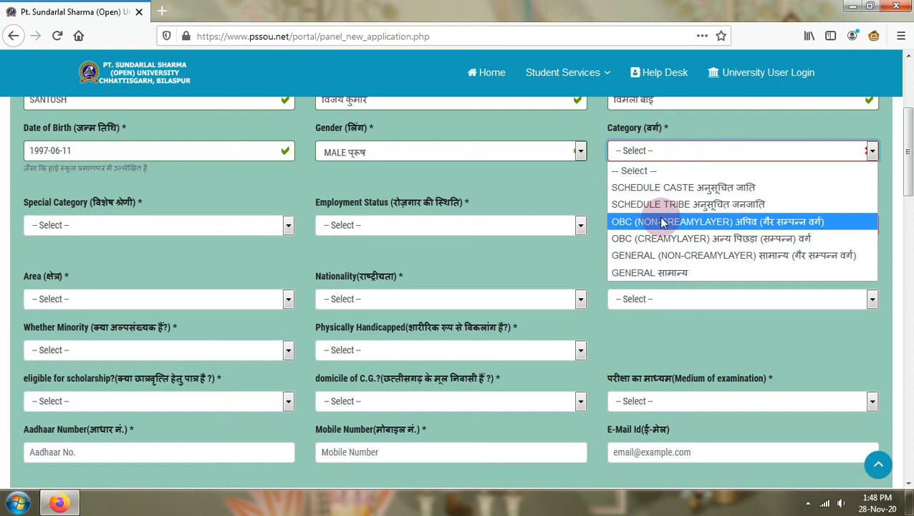
{"action": "left_click", "coordinate": [663, 224]}
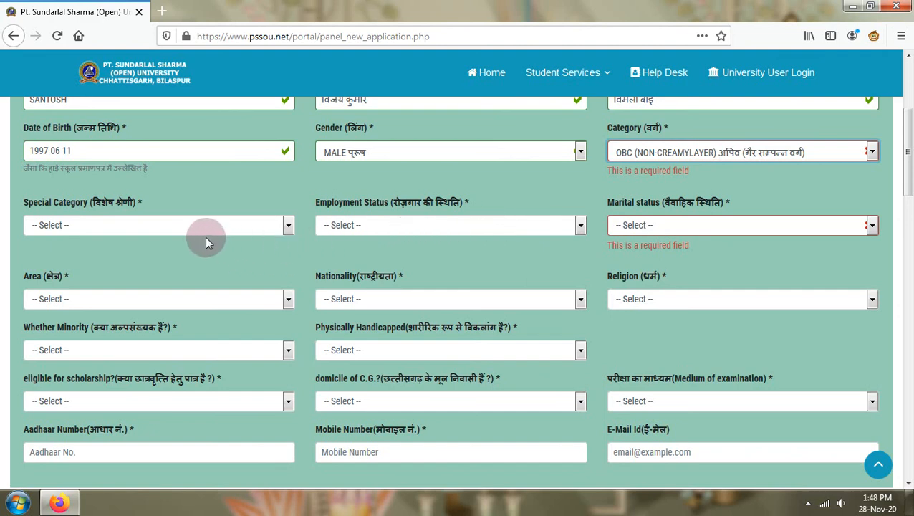
- Set special category to Other, employment status to Unemployed, and marital status to UN-MARRIED
{"action": "left_click", "coordinate": [180, 227]}
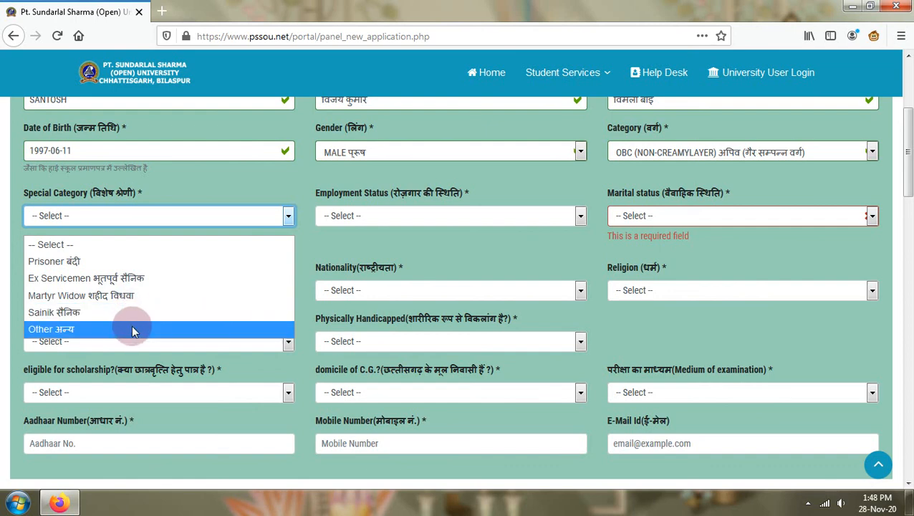
{"action": "left_click", "coordinate": [131, 329]}
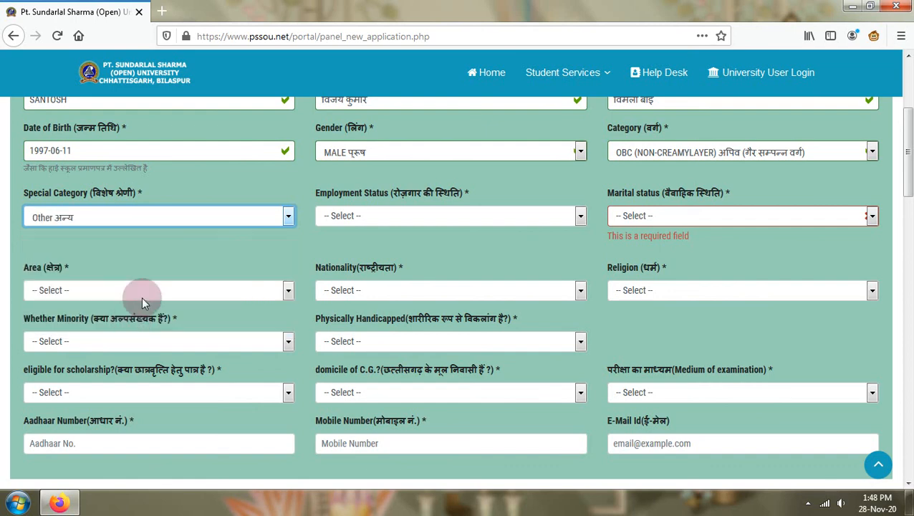
{"action": "left_click", "coordinate": [410, 218]}
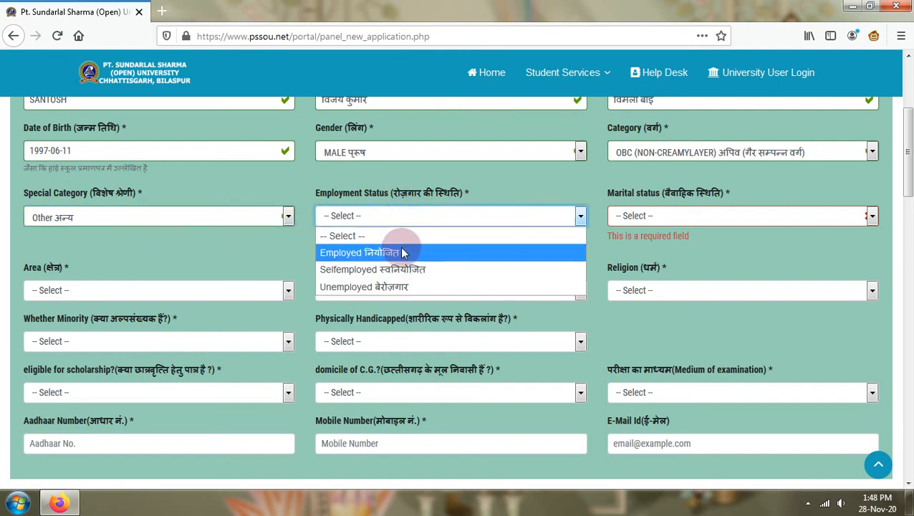
{"action": "left_click", "coordinate": [406, 287]}
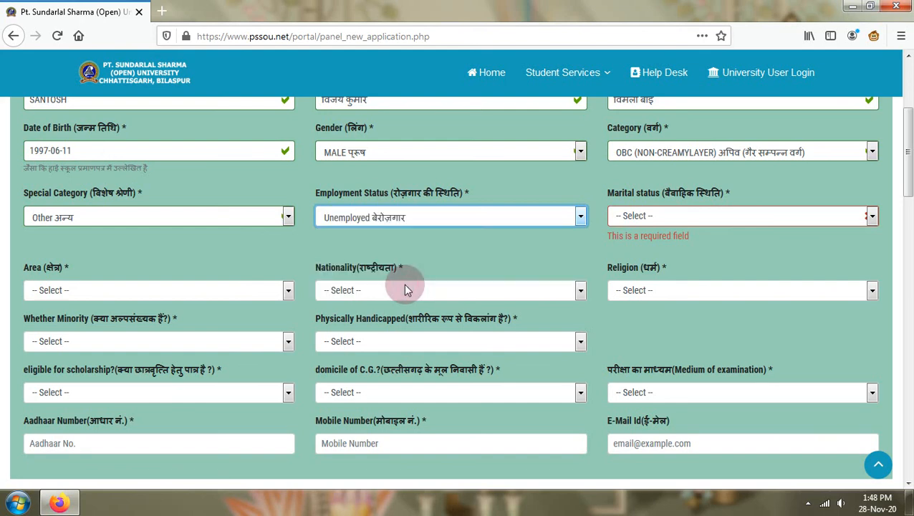
{"action": "left_click", "coordinate": [659, 214]}
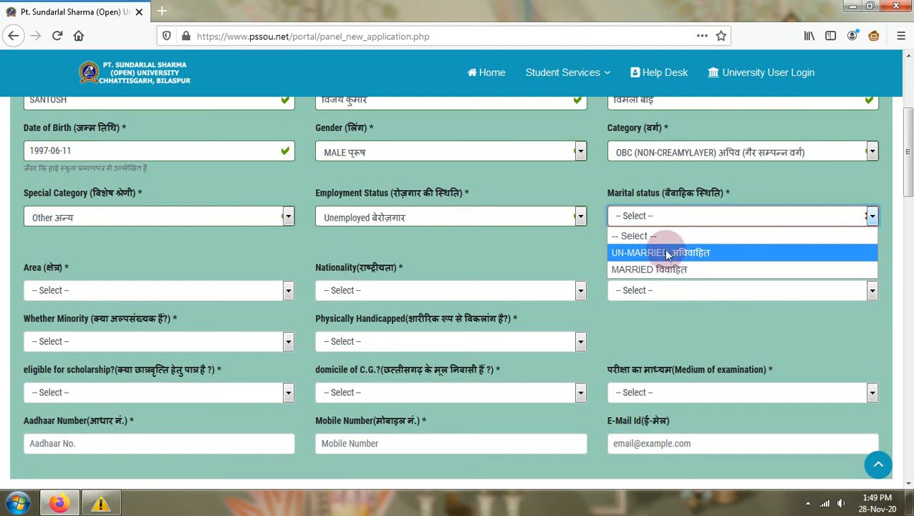
{"action": "left_click", "coordinate": [667, 253]}
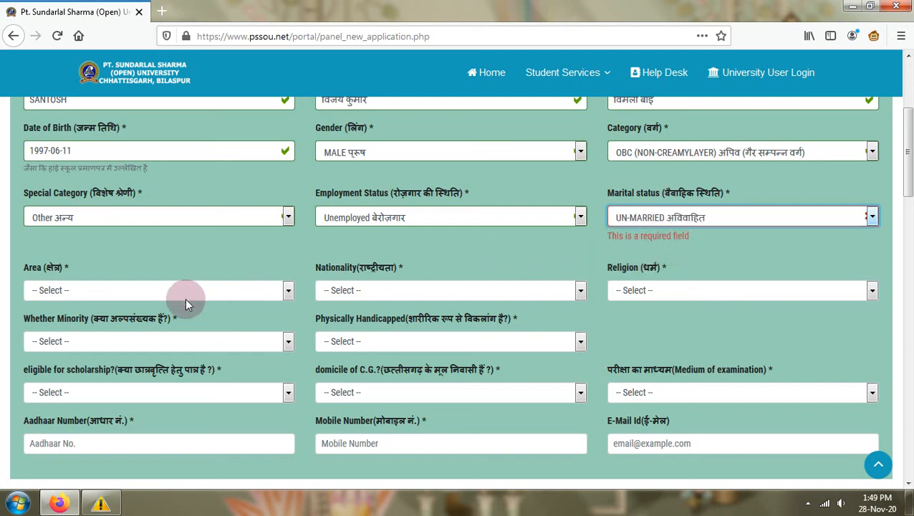
{"action": "left_click", "coordinate": [120, 290]}
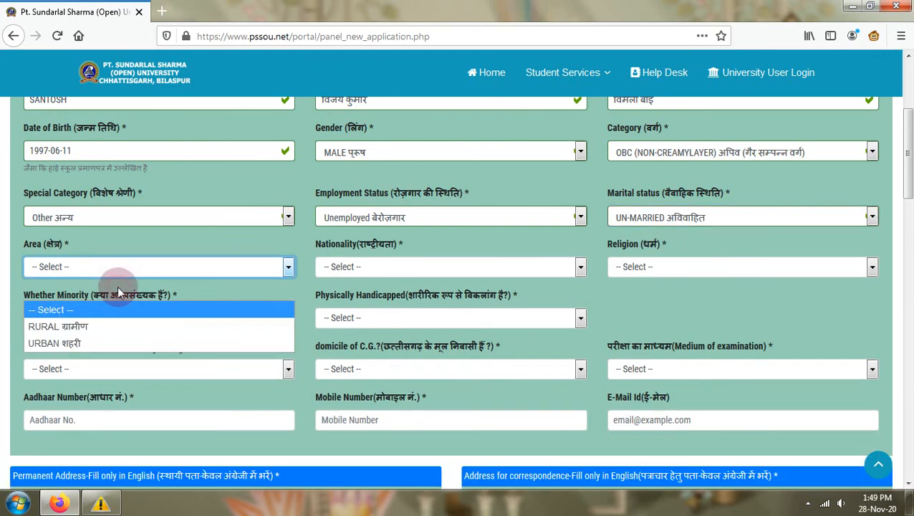
- Set area to RURAL, nationality to INDIAN, and religion to HINDU
{"action": "left_click", "coordinate": [108, 326]}
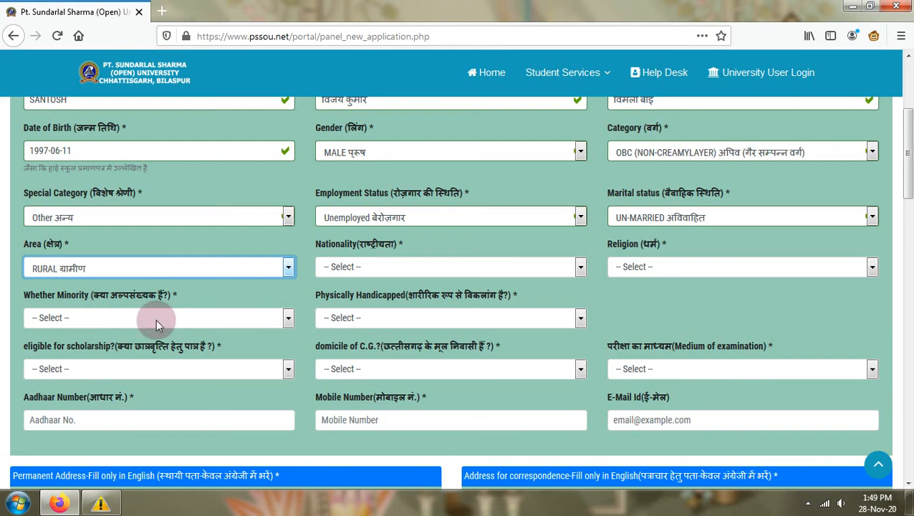
{"action": "left_click", "coordinate": [359, 272]}
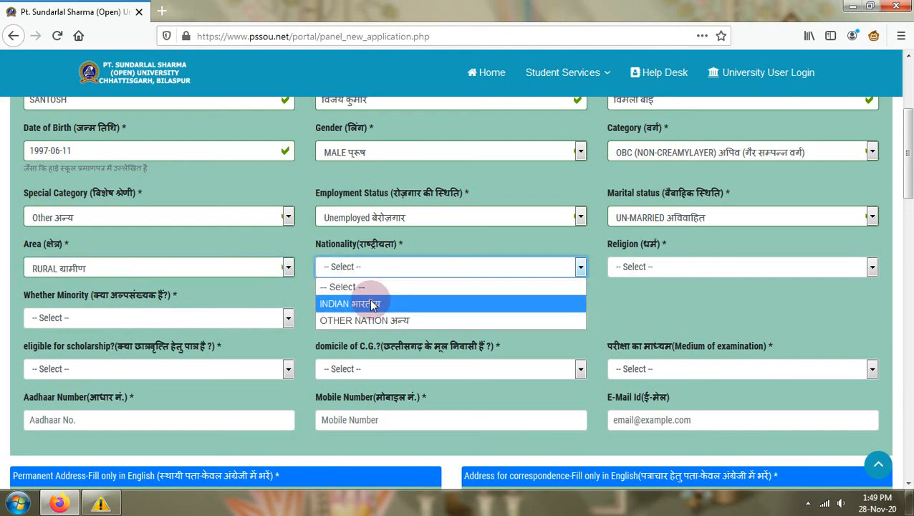
{"action": "left_click", "coordinate": [369, 303]}
{"action": "left_click", "coordinate": [669, 266]}
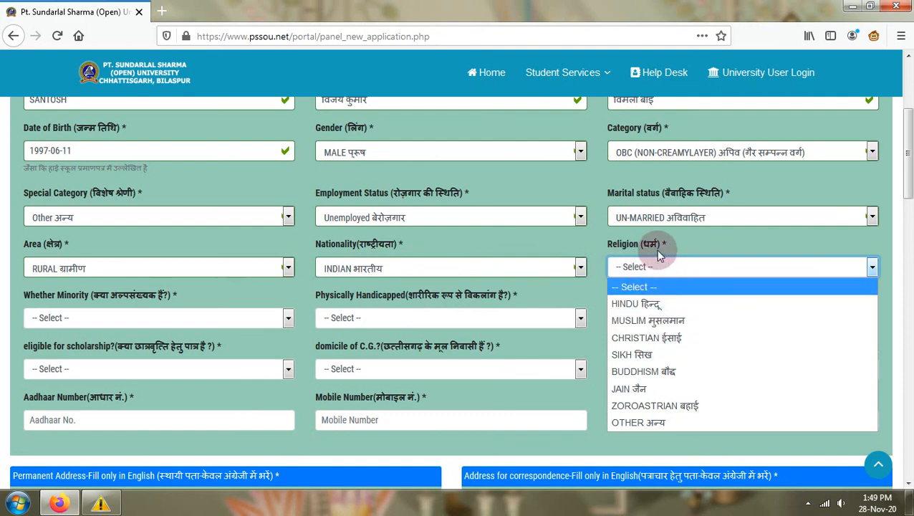
{"action": "left_click", "coordinate": [660, 313]}
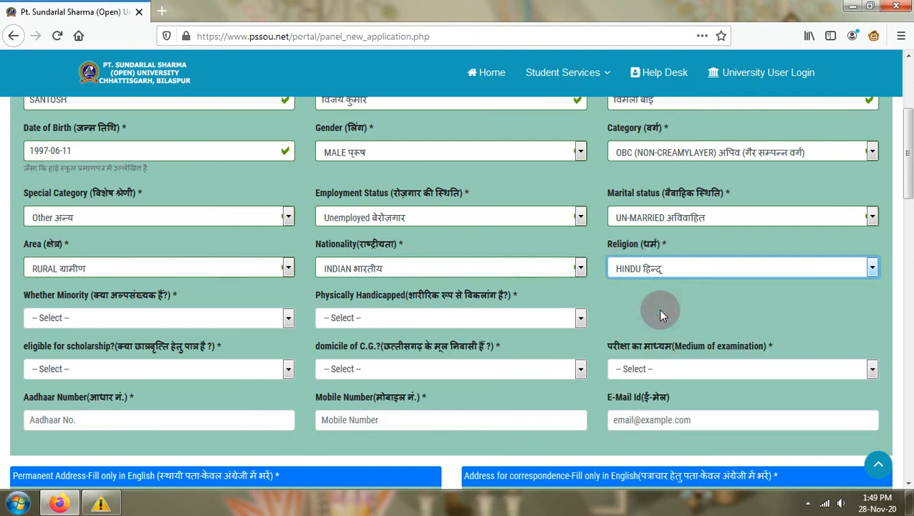
- Answer NO for minority, YES for physically handicapped, and choose VISION IMPAIRMENT as disability type
{"action": "left_click", "coordinate": [169, 317]}
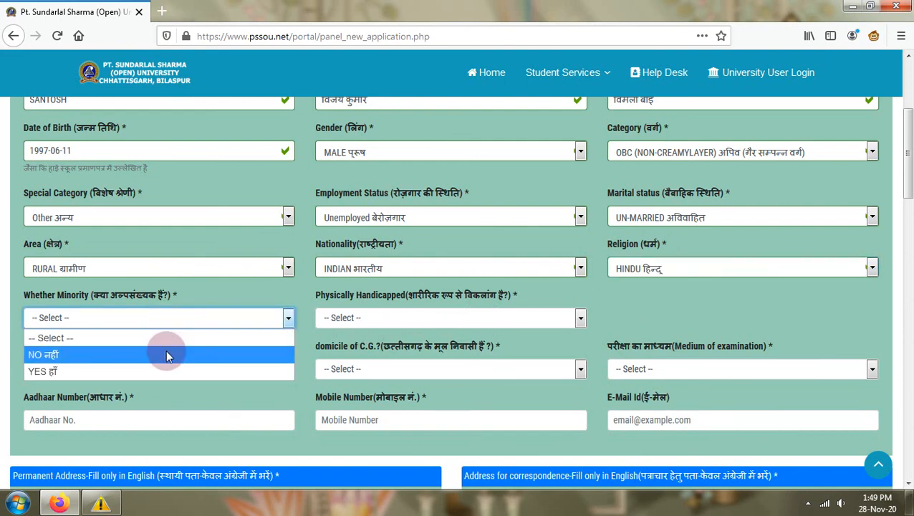
{"action": "left_click", "coordinate": [715, 271]}
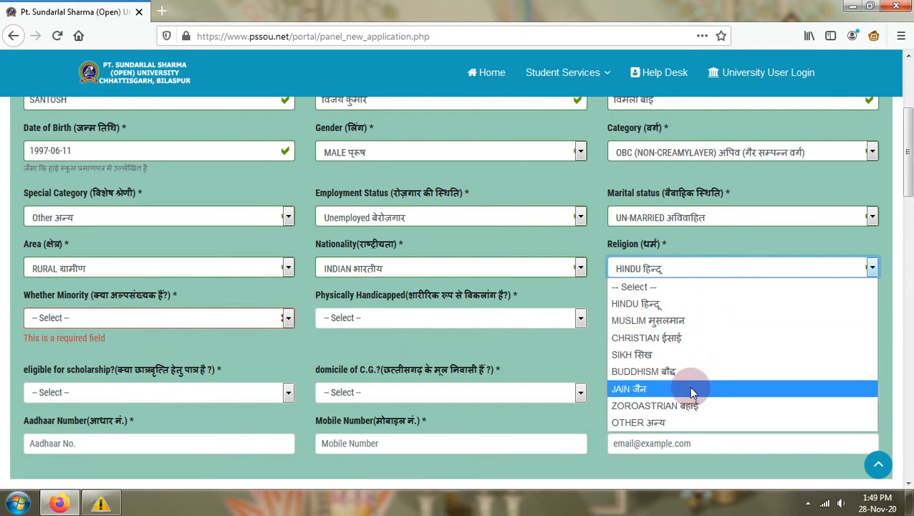
{"action": "left_click", "coordinate": [88, 318]}
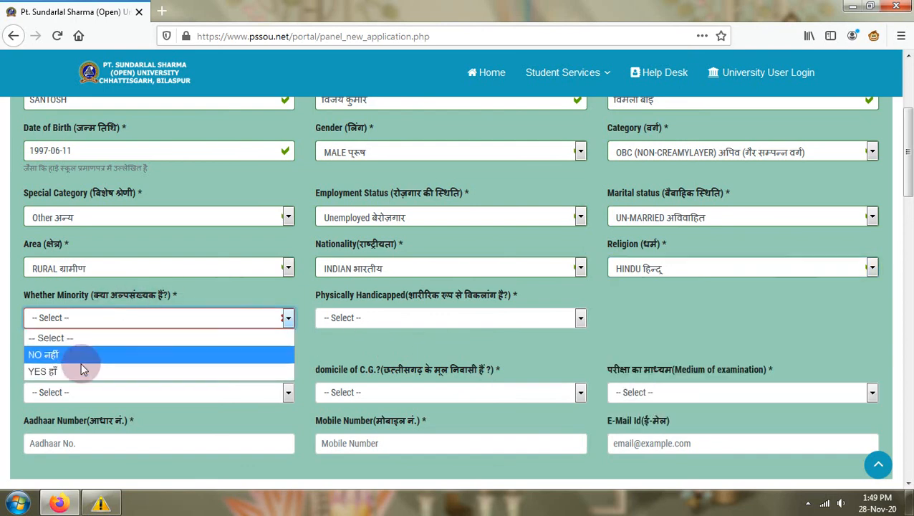
{"action": "left_click", "coordinate": [77, 351]}
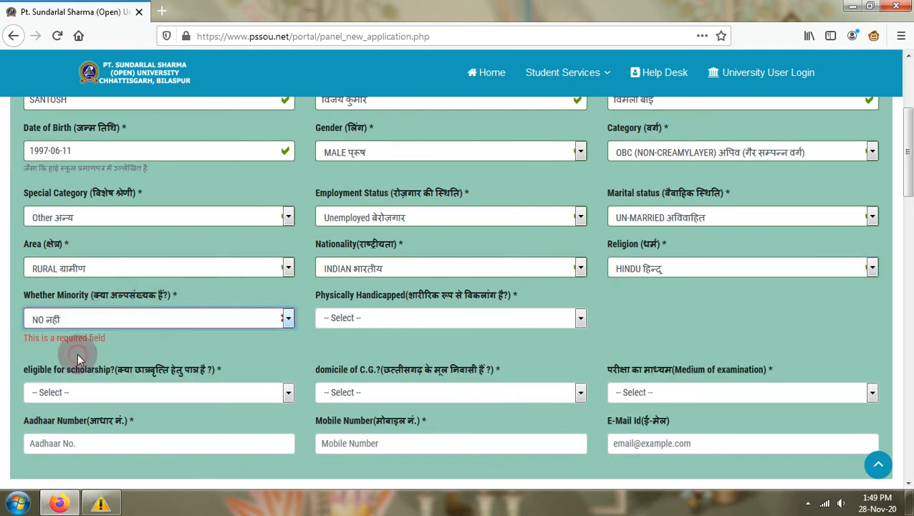
{"action": "left_click", "coordinate": [377, 320]}
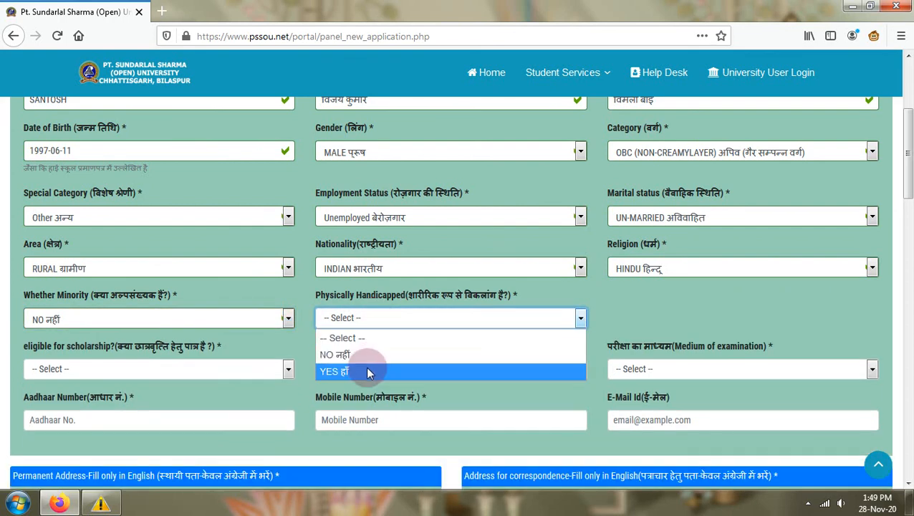
{"action": "left_click", "coordinate": [365, 357]}
{"action": "left_click", "coordinate": [360, 319]}
{"action": "left_click", "coordinate": [359, 370]}
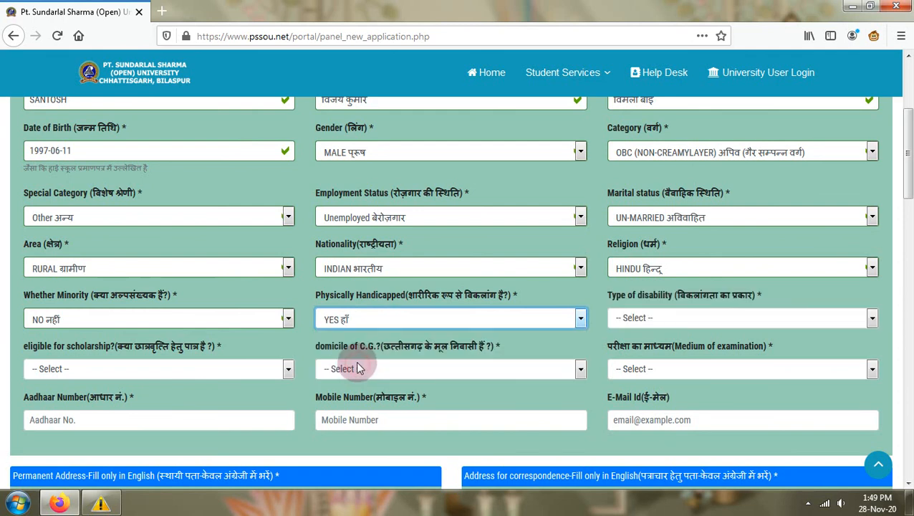
{"action": "left_click", "coordinate": [688, 318]}
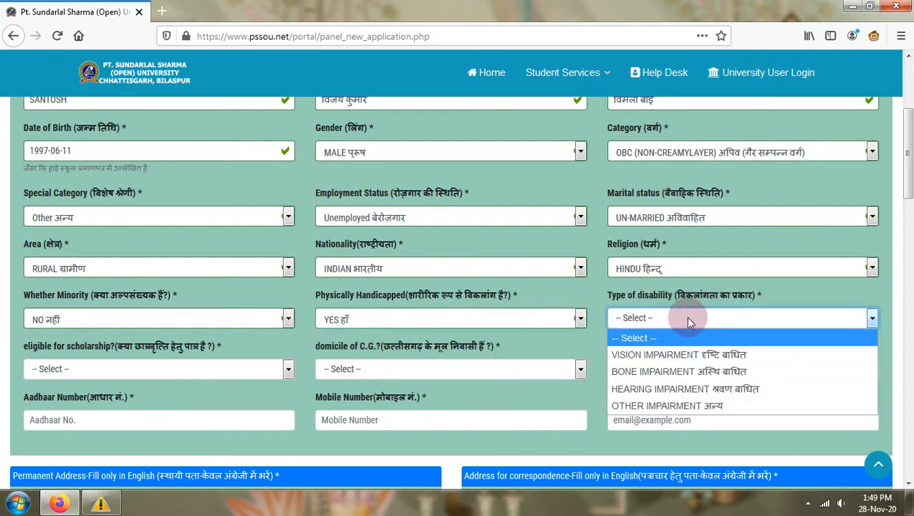
{"action": "left_click", "coordinate": [693, 360]}
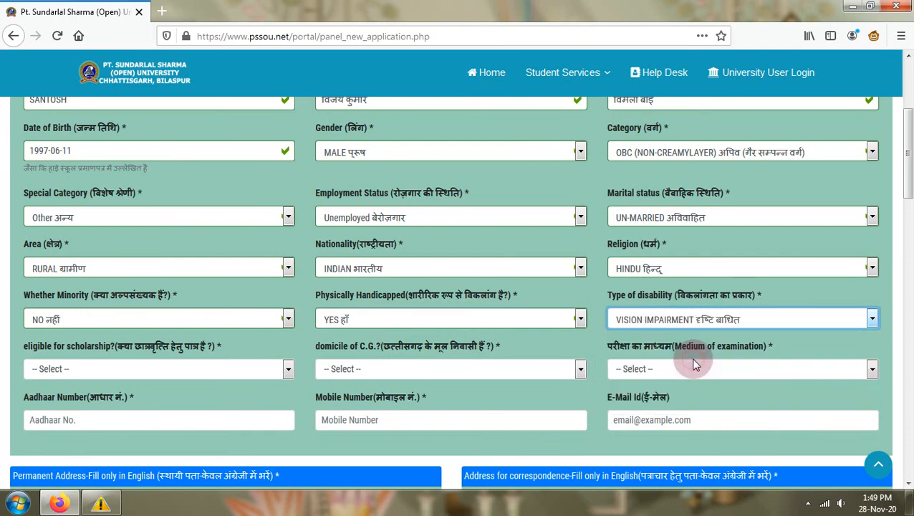
{"action": "left_click", "coordinate": [418, 316]}
- Answer No for physically handicapped, No for scholarship eligibility and Yes for C.G. domicile
{"action": "left_click", "coordinate": [421, 354]}
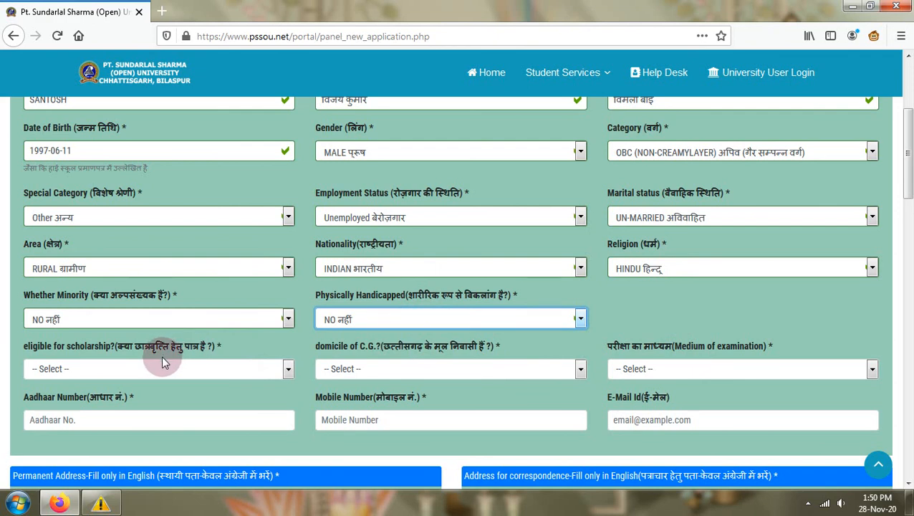
{"action": "left_click", "coordinate": [180, 367]}
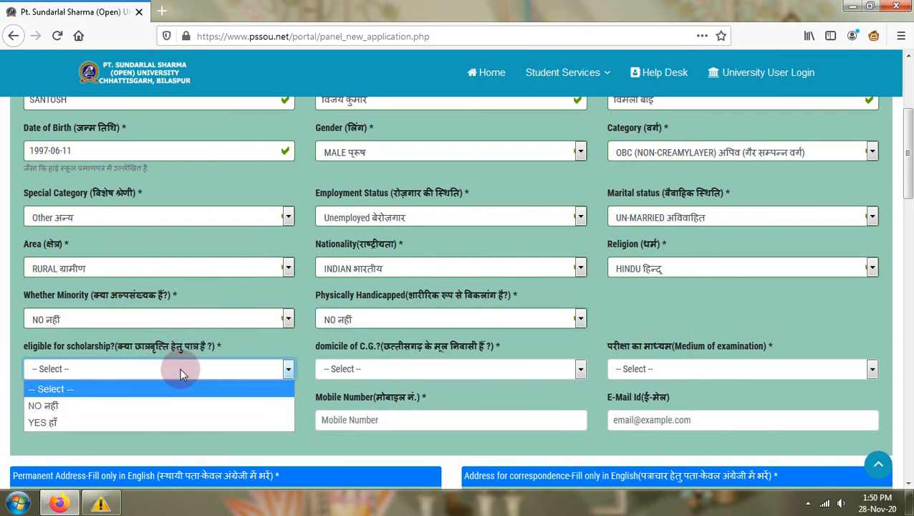
{"action": "left_click", "coordinate": [151, 409]}
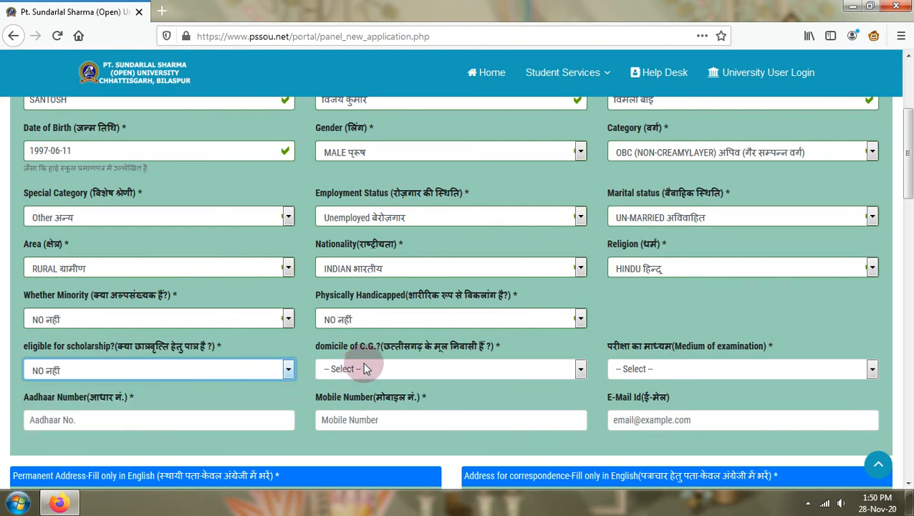
{"action": "left_click", "coordinate": [402, 372]}
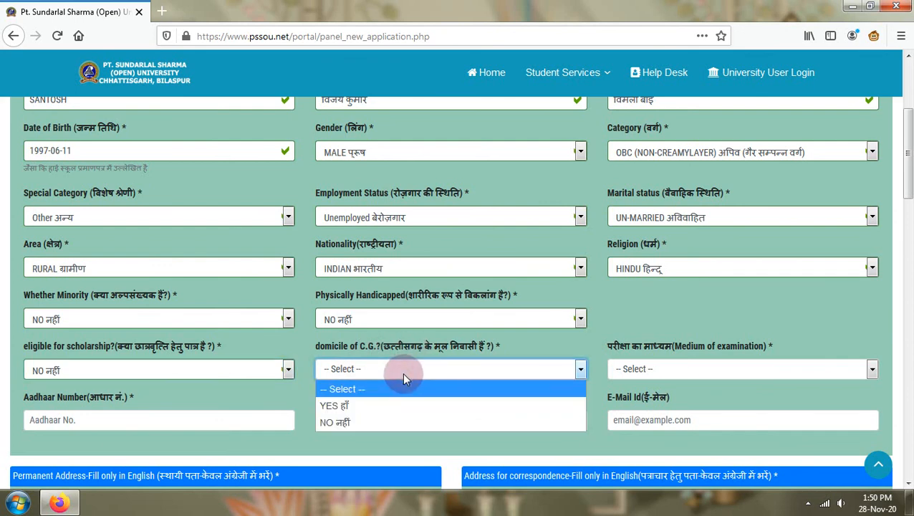
{"action": "left_click", "coordinate": [377, 406]}
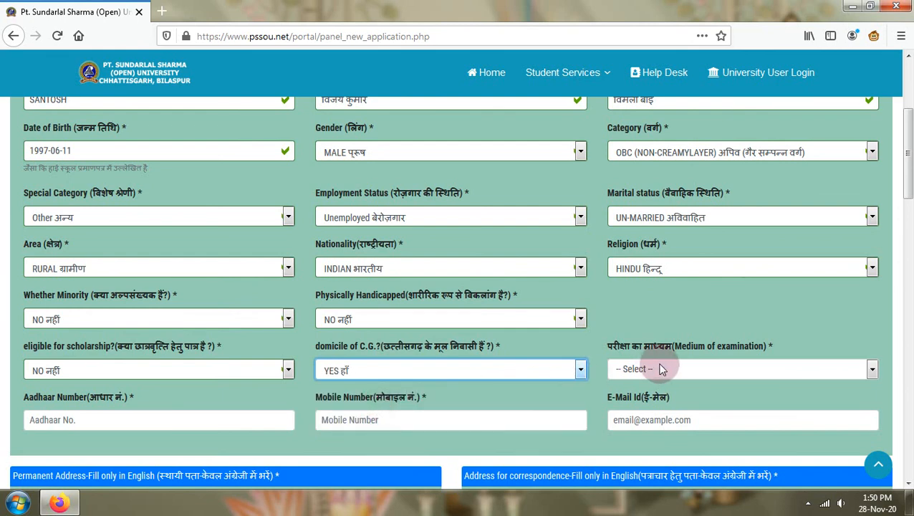
- Choose Hindi as the medium of examination
{"action": "left_click", "coordinate": [661, 368]}
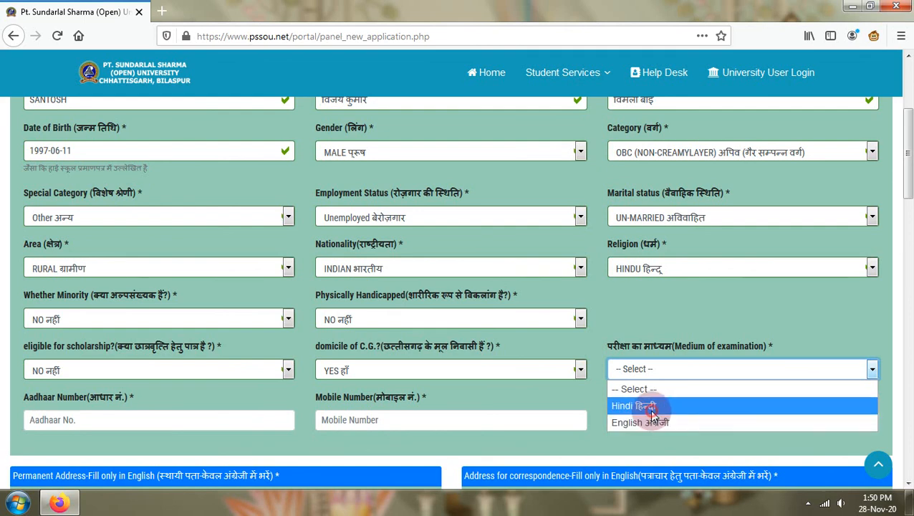
{"action": "left_click", "coordinate": [652, 413]}
{"action": "scroll", "coordinate": [655, 404], "scroll_direction": "down", "scroll_amount": 3}
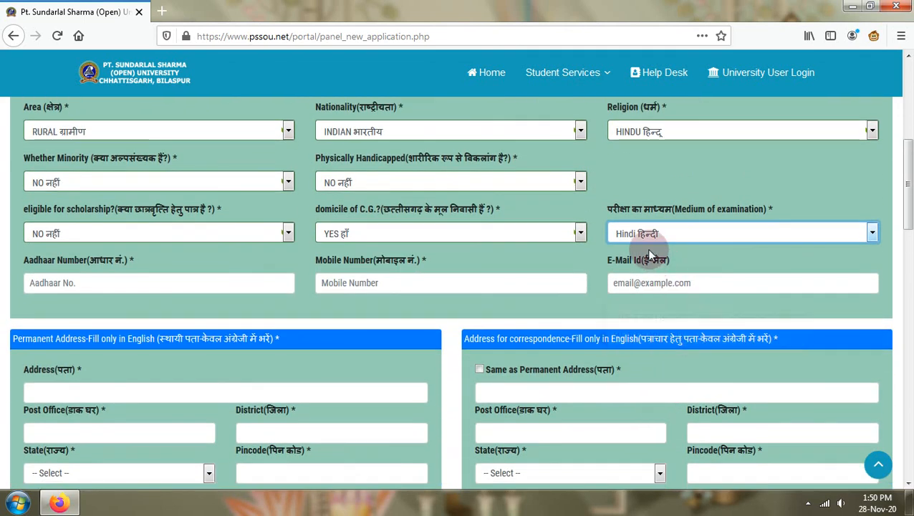
{"action": "left_click", "coordinate": [108, 283]}
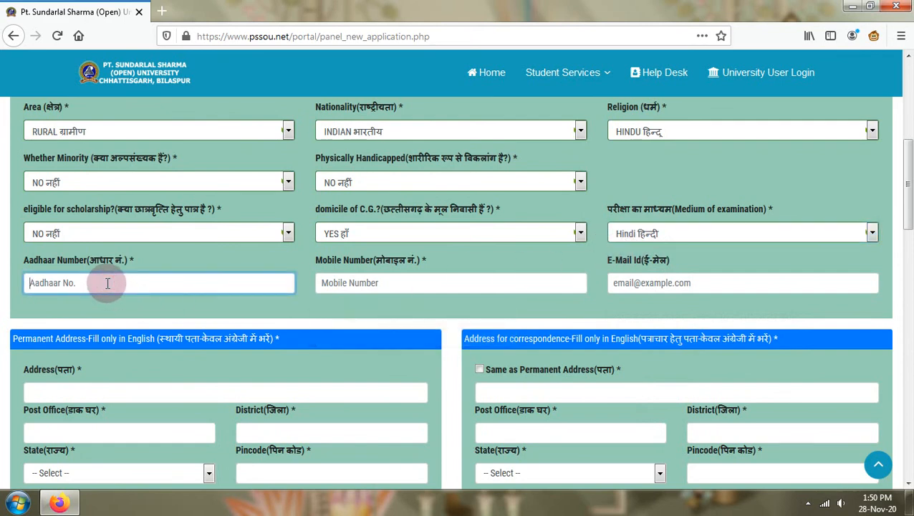
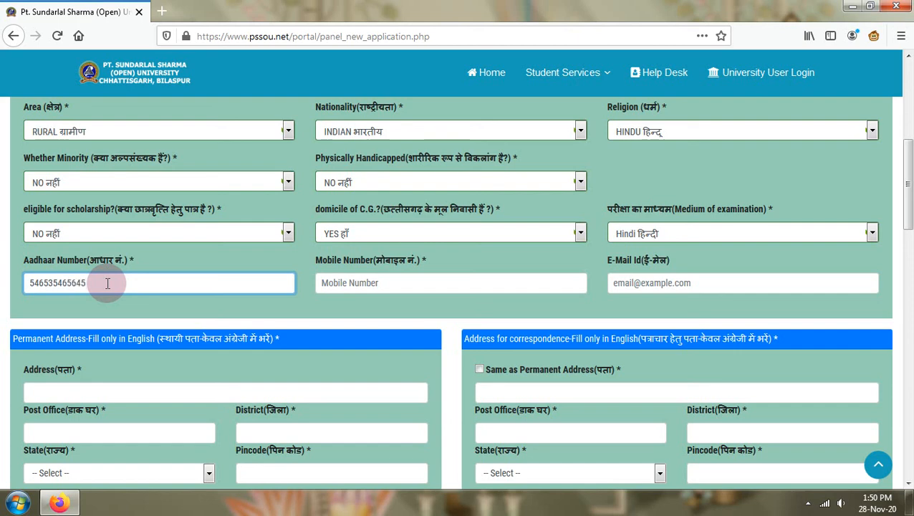
- Type the applicant's 12-digit Aadhaar number, 10-digit mobile number and e-mail address
{"action": "key", "text": "Tab"}
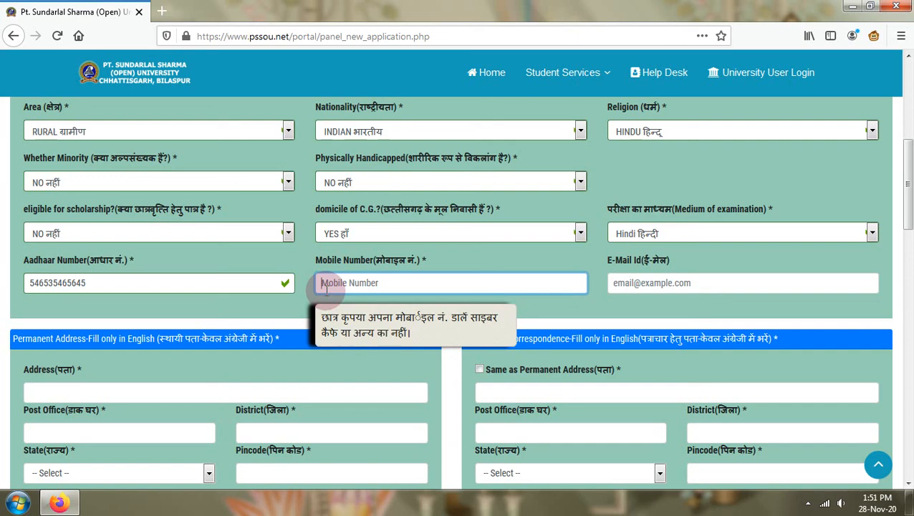
{"action": "left_click", "coordinate": [655, 279]}
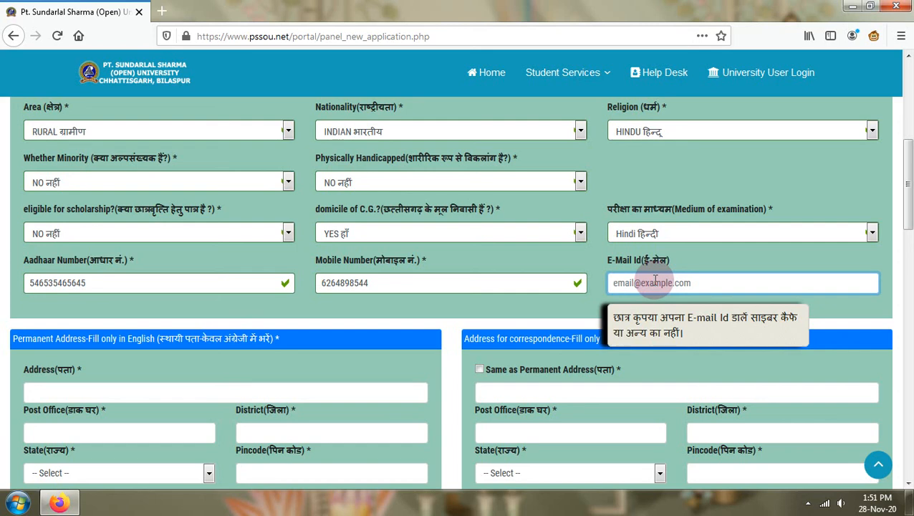
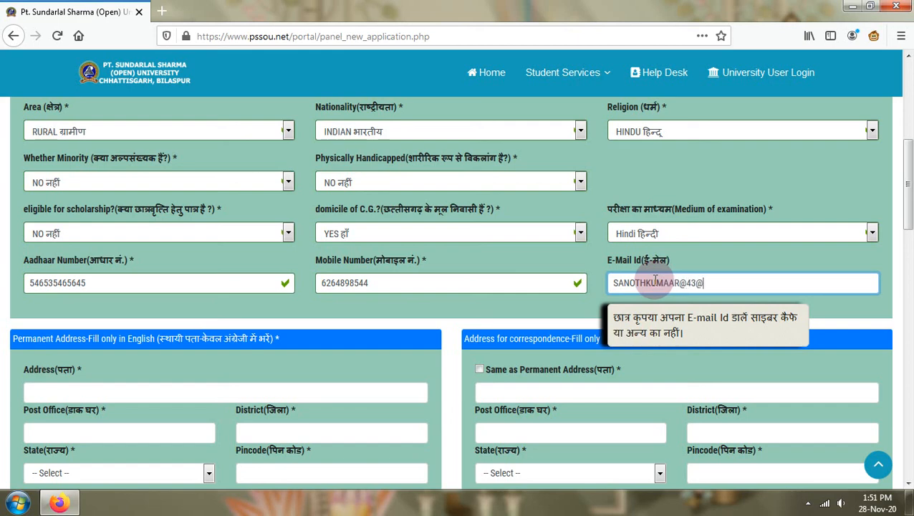
{"action": "left_click", "coordinate": [78, 392]}
- Remove the stray @ from the e-mail address
{"action": "scroll", "coordinate": [123, 388], "scroll_direction": "down", "scroll_amount": 2}
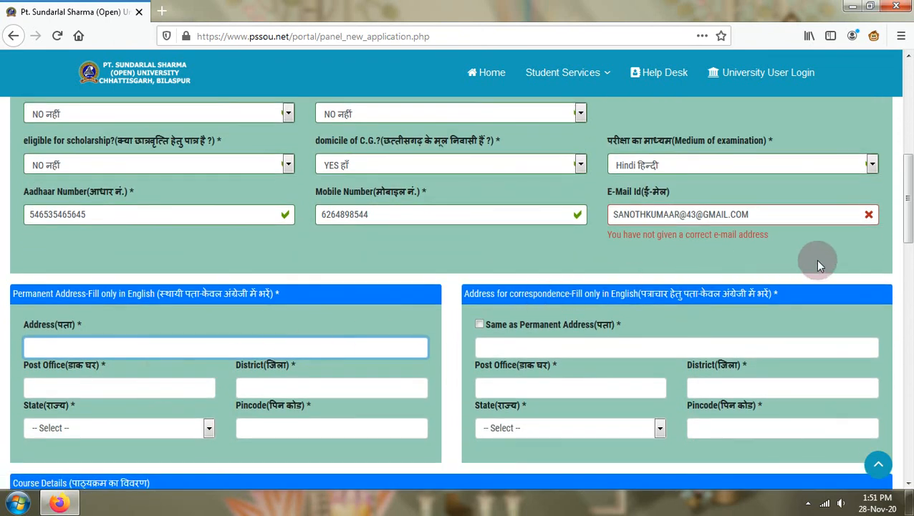
{"action": "left_click", "coordinate": [768, 215]}
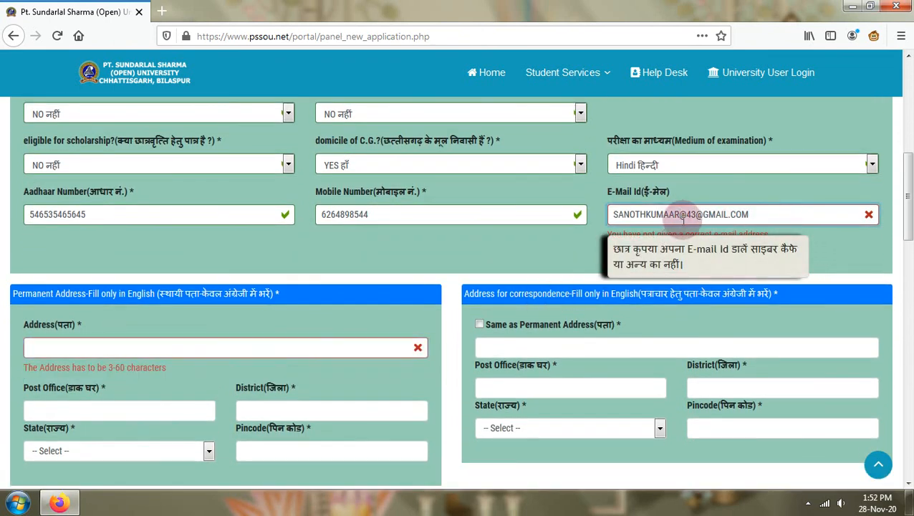
{"action": "key", "text": "Delete"}
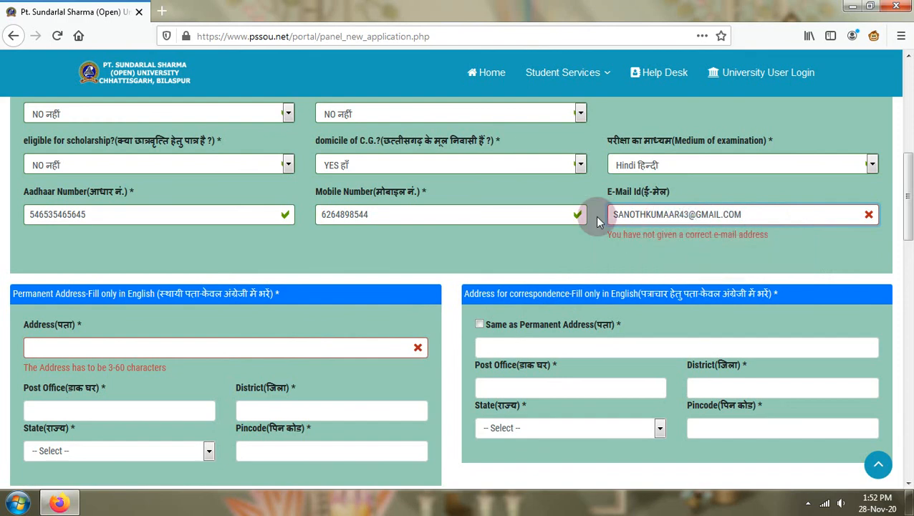
- Enter the permanent address beginning 'HNO-87,WARD' and tick Same as Permanent Address
{"action": "left_click", "coordinate": [101, 325]}
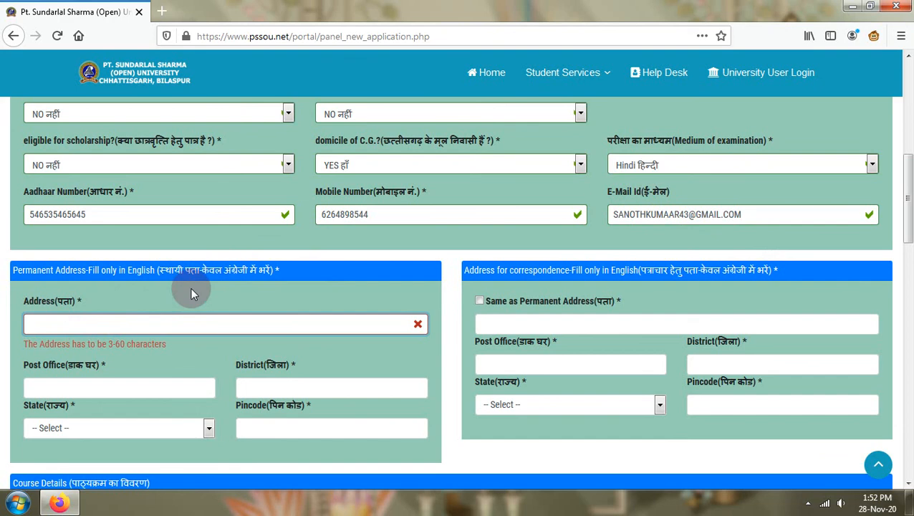
{"action": "type", "text": "WAORD"}
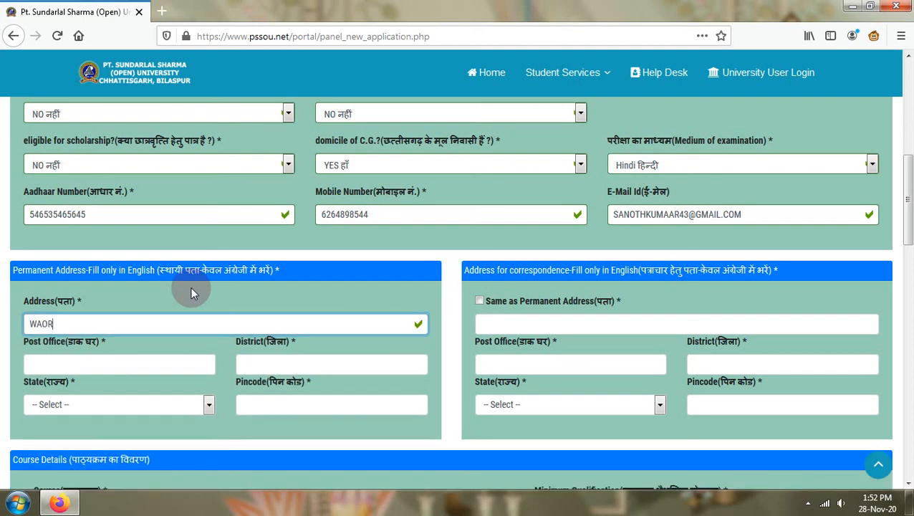
{"action": "type", "text": "-"}
{"action": "key", "text": "BackSpace"}
{"action": "key", "text": "BackSpace"}
{"action": "key", "text": "BackSpace"}
{"action": "key", "text": "BackSpace"}
{"action": "key", "text": "BackSpace"}
{"action": "key", "text": "BackSpace"}
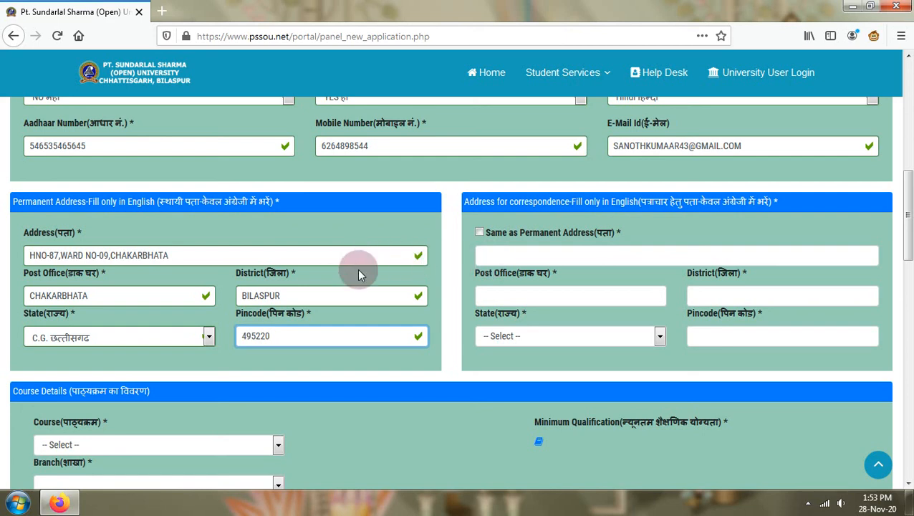
{"action": "left_click", "coordinate": [479, 233]}
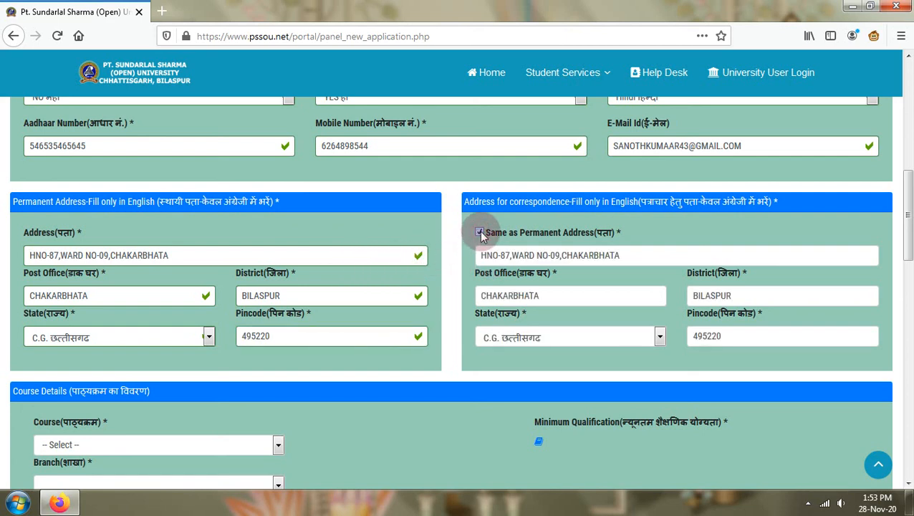
{"action": "scroll", "coordinate": [544, 295], "scroll_direction": "down", "scroll_amount": 3}
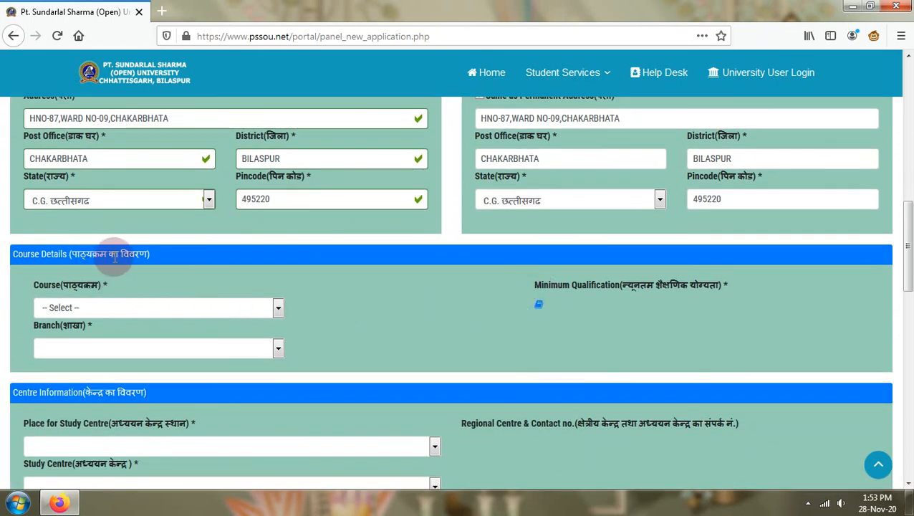
- Dismiss the colour-scheme prompt and select POST GRADUATE DIPLOMA IN COMPUTER APPLICATION, branch -- NA --
{"action": "left_click", "coordinate": [110, 308]}
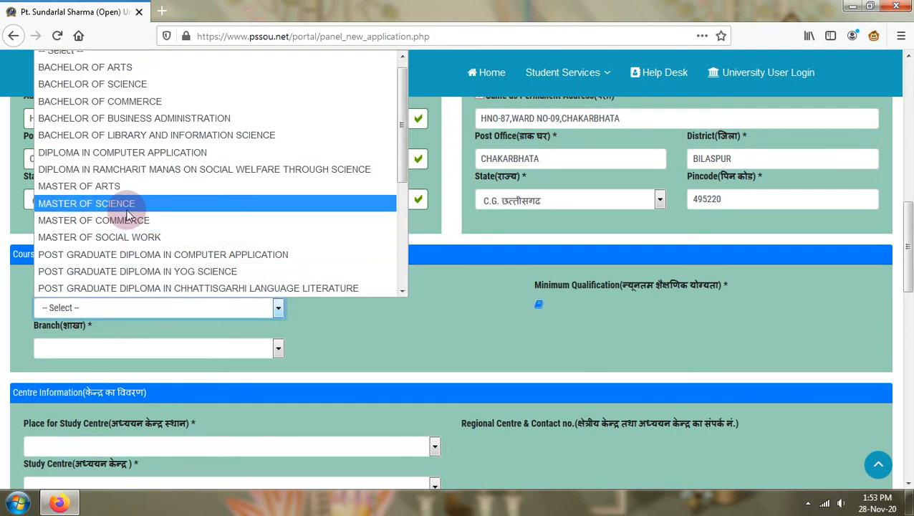
{"action": "scroll", "coordinate": [141, 215], "scroll_direction": "down", "scroll_amount": 2}
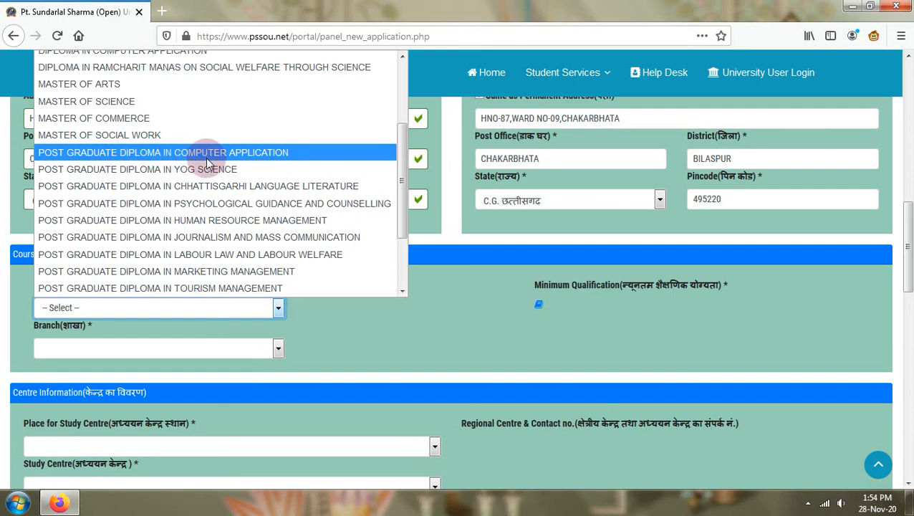
{"action": "scroll", "coordinate": [207, 163], "scroll_direction": "down", "scroll_amount": 2}
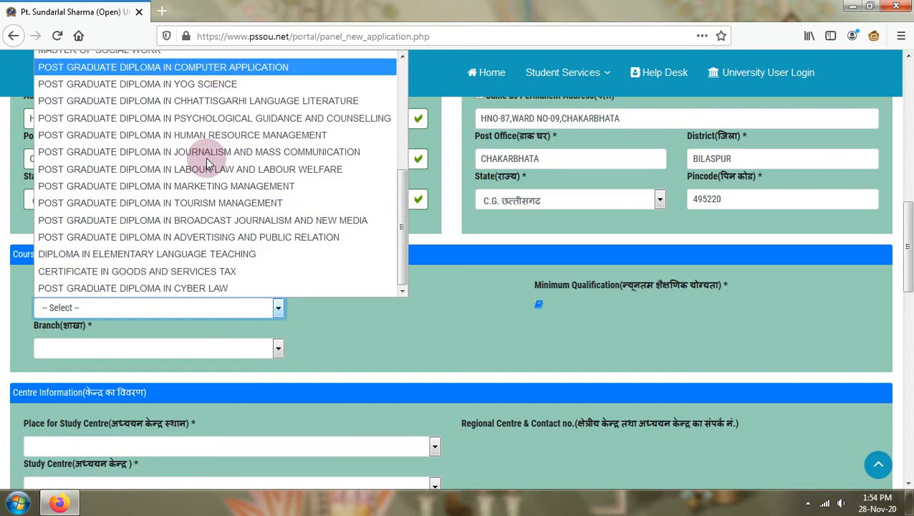
{"action": "left_click", "coordinate": [616, 109]}
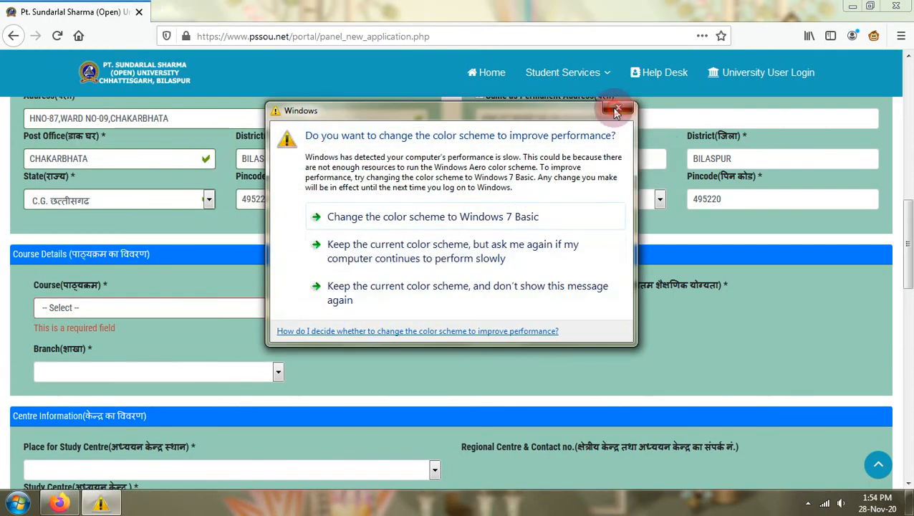
{"action": "left_click", "coordinate": [126, 307]}
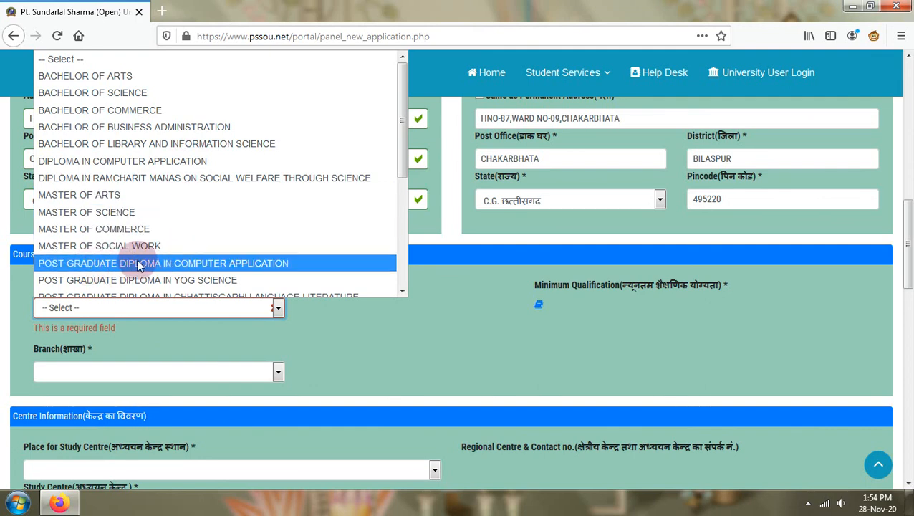
{"action": "left_click", "coordinate": [211, 264]}
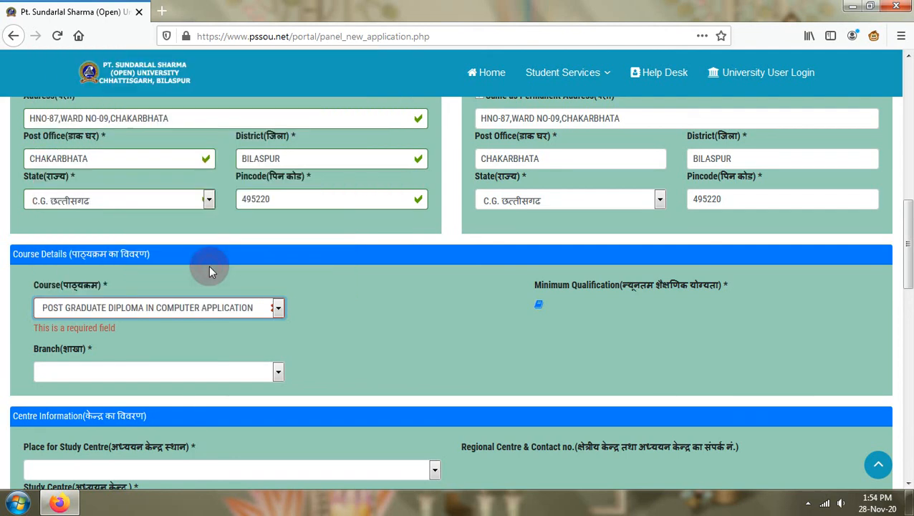
{"action": "scroll", "coordinate": [209, 269], "scroll_direction": "down", "scroll_amount": 2}
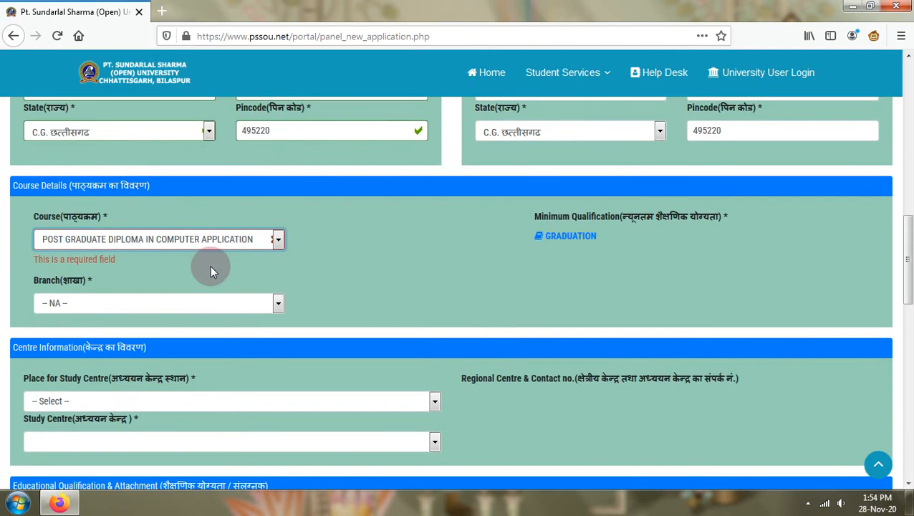
{"action": "left_click", "coordinate": [178, 302]}
{"action": "left_click", "coordinate": [179, 302]}
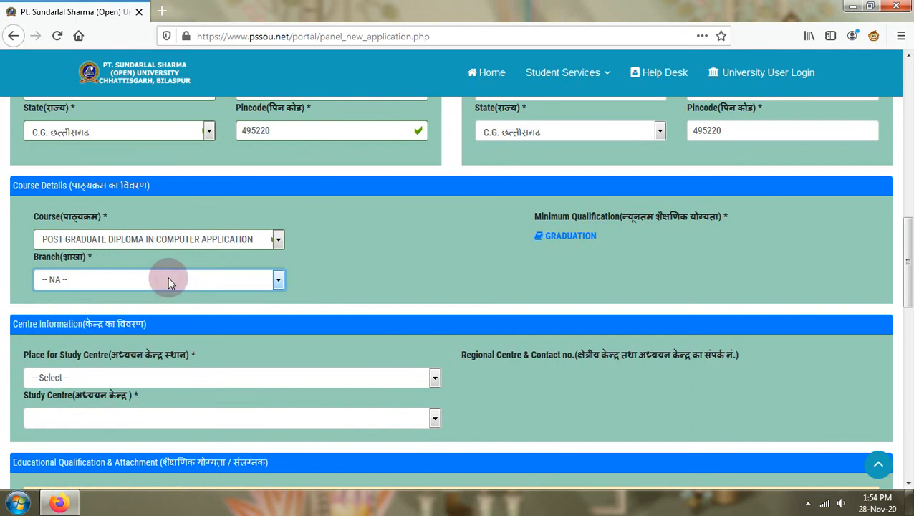
- Try BACHELOR OF ARTS with English Literature, Hindi Literature and Political Science as optional subjects
{"action": "left_click", "coordinate": [177, 242]}
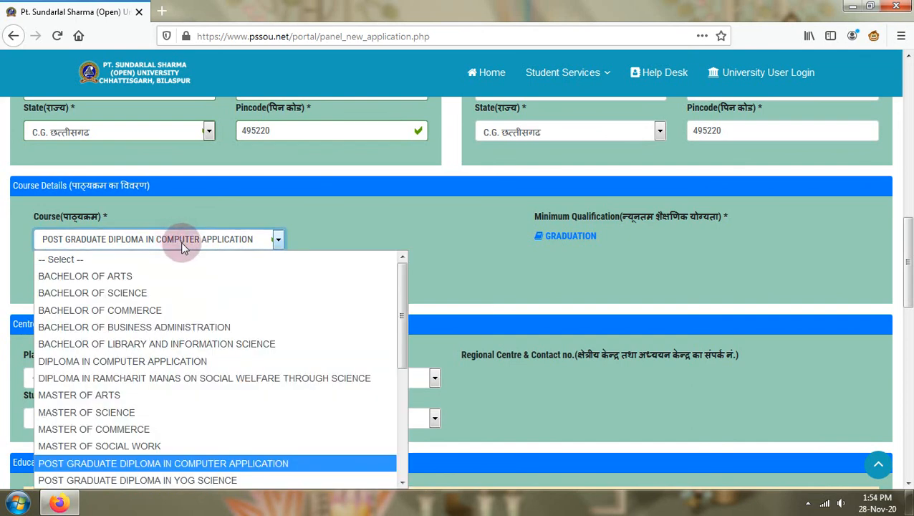
{"action": "left_click", "coordinate": [139, 282]}
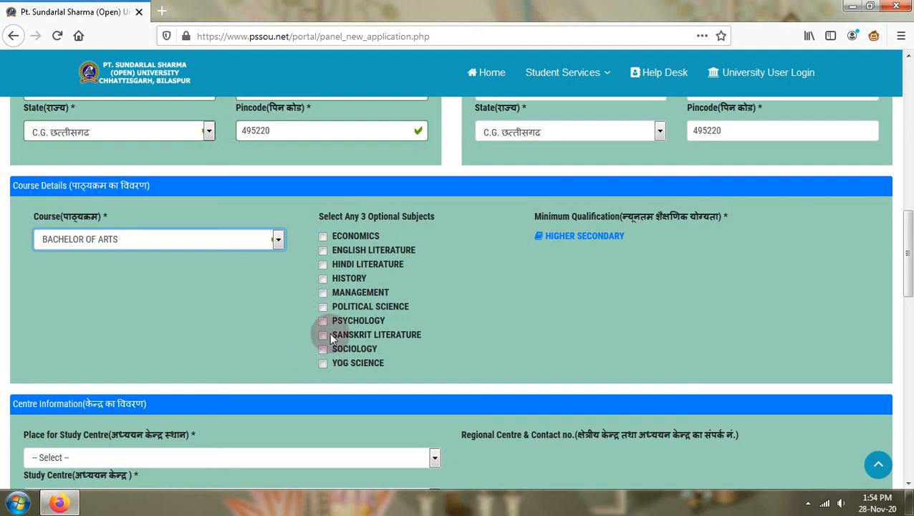
{"action": "left_click", "coordinate": [323, 252]}
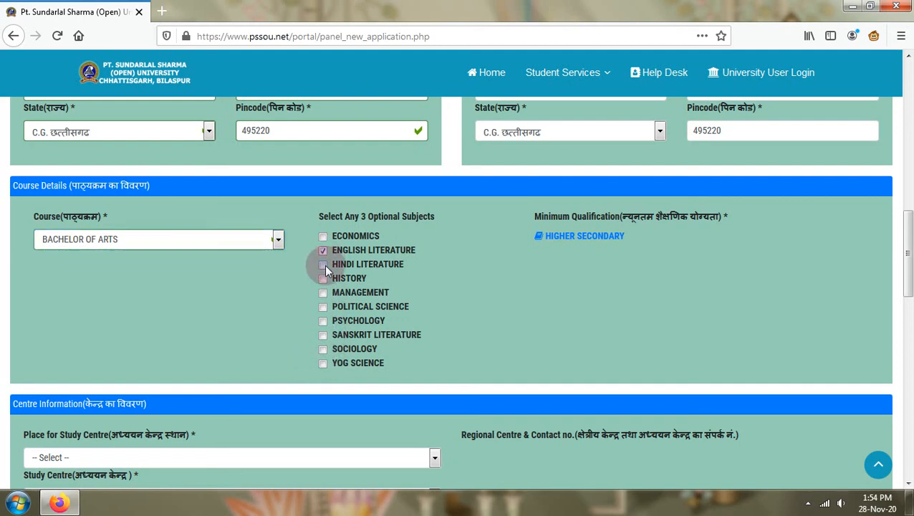
{"action": "left_click", "coordinate": [323, 265]}
{"action": "left_click", "coordinate": [323, 307]}
- Check BACHELOR OF COMMERCE's branches, then reselect POST GRADUATE DIPLOMA IN COMPUTER APPLICATION
{"action": "left_click", "coordinate": [138, 242]}
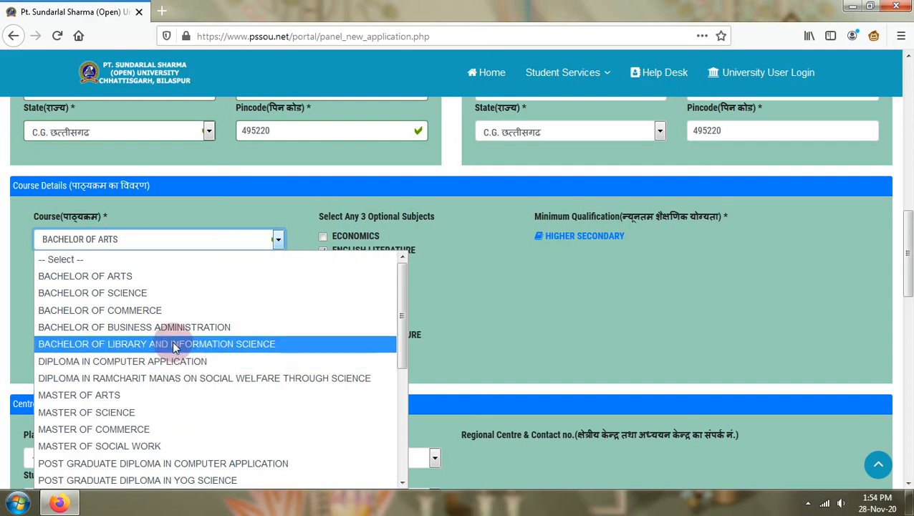
{"action": "left_click", "coordinate": [175, 316]}
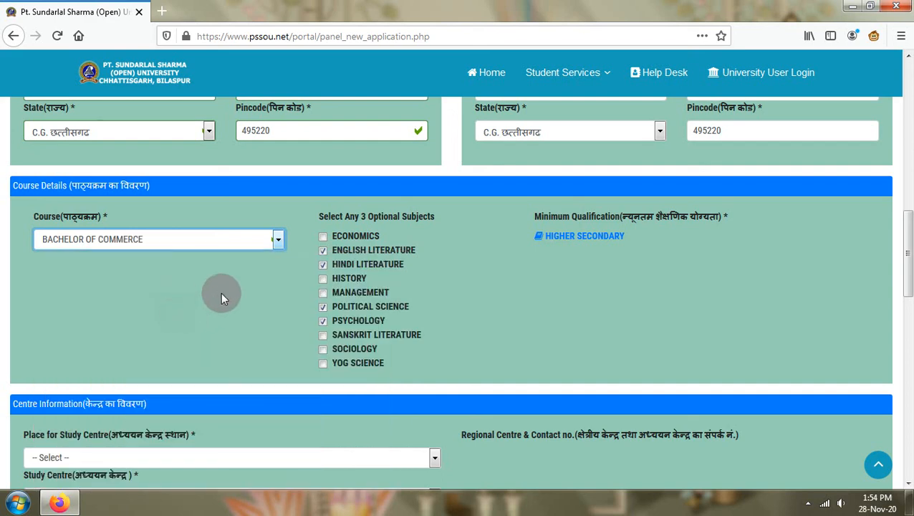
{"action": "left_click", "coordinate": [175, 280]}
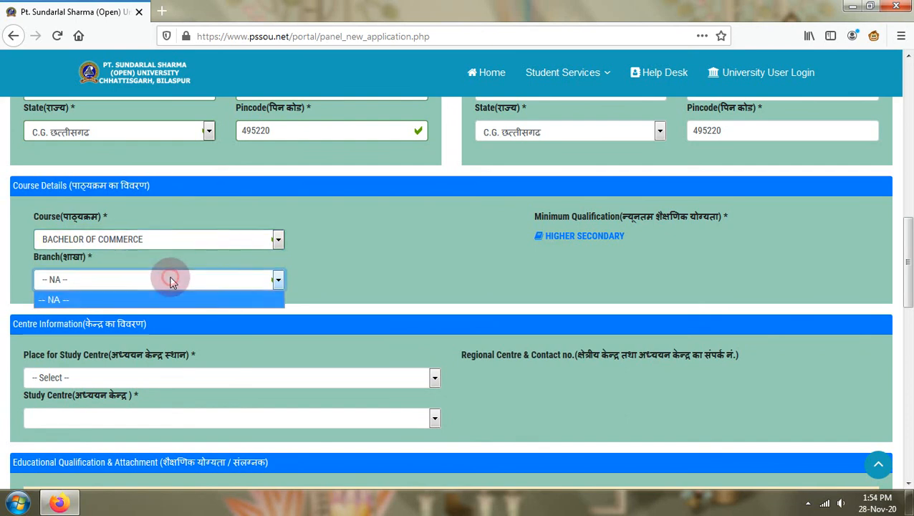
{"action": "left_click", "coordinate": [206, 242]}
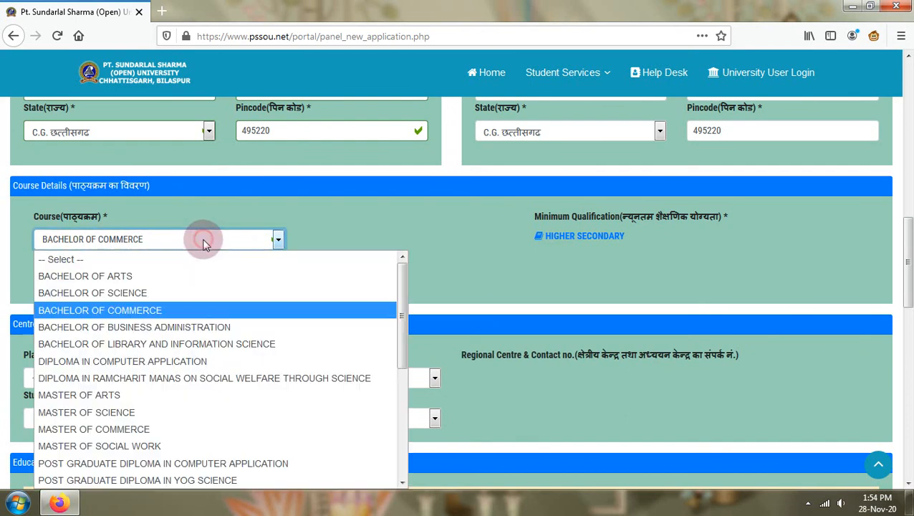
{"action": "scroll", "coordinate": [211, 441], "scroll_direction": "down", "scroll_amount": 4}
{"action": "scroll", "coordinate": [215, 361], "scroll_direction": "up", "scroll_amount": 2}
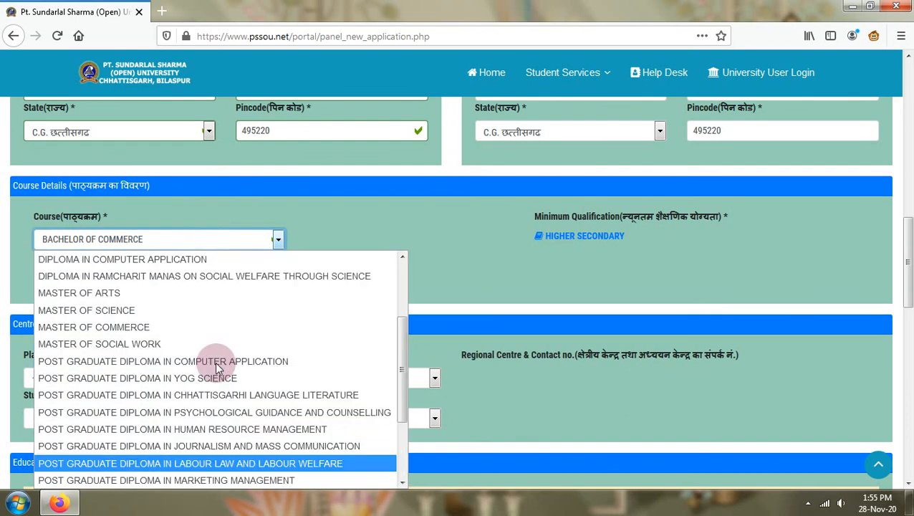
{"action": "left_click", "coordinate": [195, 361]}
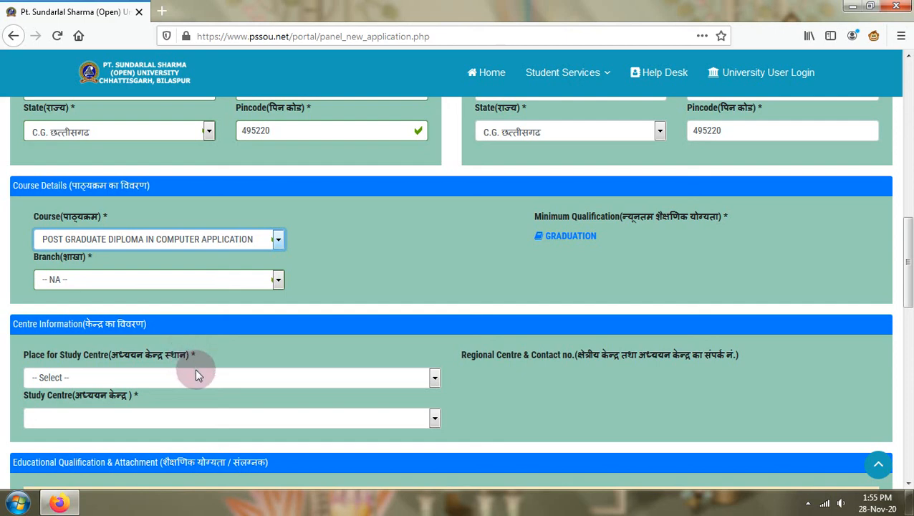
- Find and choose PALI in the Place for Study Centre list
{"action": "left_click", "coordinate": [198, 375]}
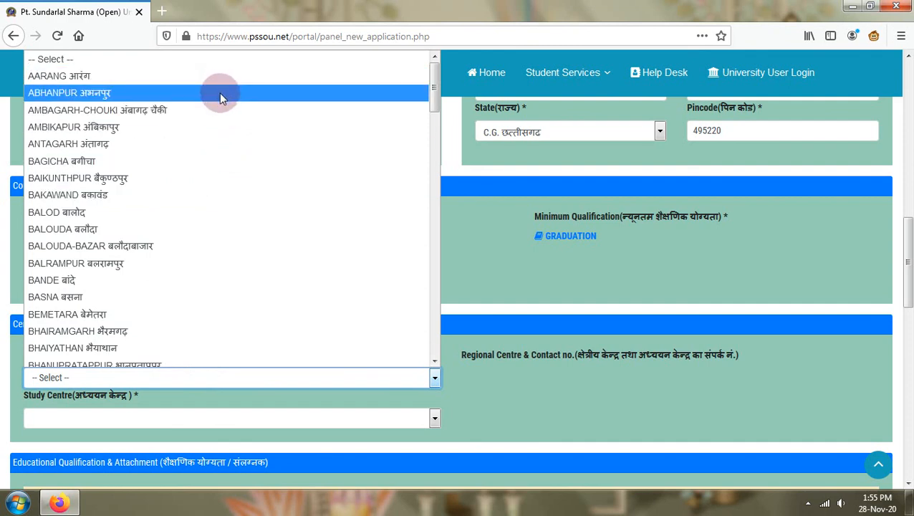
{"action": "scroll", "coordinate": [219, 188], "scroll_direction": "down", "scroll_amount": 2}
{"action": "scroll", "coordinate": [219, 188], "scroll_direction": "down", "scroll_amount": 12}
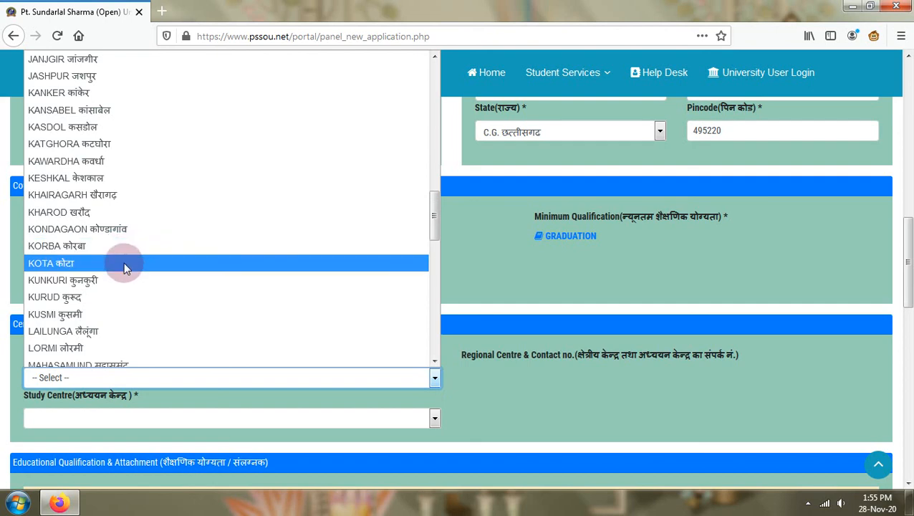
{"action": "scroll", "coordinate": [218, 273], "scroll_direction": "up", "scroll_amount": 4}
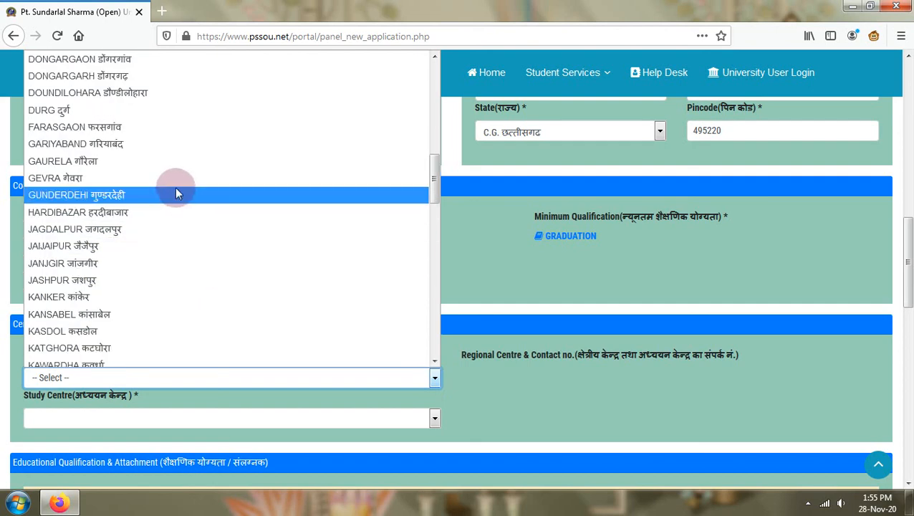
{"action": "scroll", "coordinate": [141, 163], "scroll_direction": "up", "scroll_amount": 6}
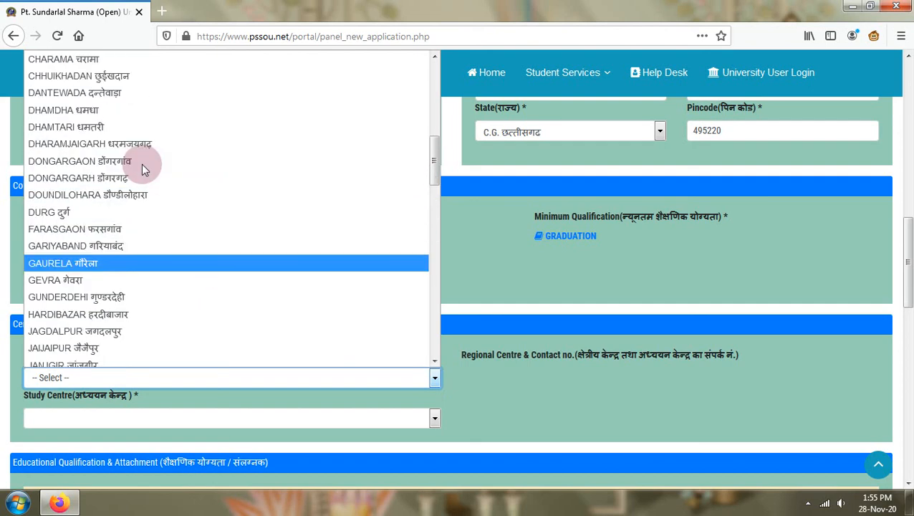
{"action": "scroll", "coordinate": [153, 142], "scroll_direction": "up", "scroll_amount": 4}
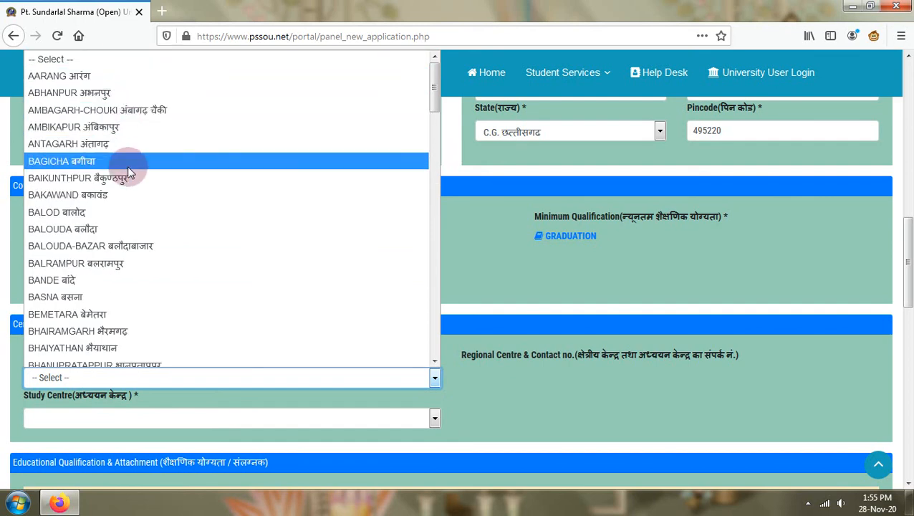
{"action": "scroll", "coordinate": [134, 276], "scroll_direction": "down", "scroll_amount": 2}
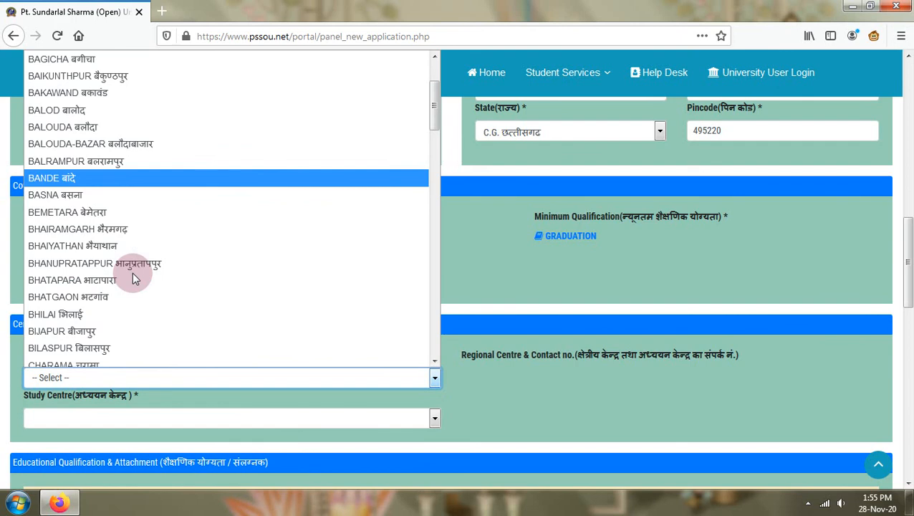
{"action": "scroll", "coordinate": [132, 271], "scroll_direction": "down", "scroll_amount": 4}
{"action": "scroll", "coordinate": [132, 268], "scroll_direction": "down", "scroll_amount": 2}
{"action": "scroll", "coordinate": [131, 268], "scroll_direction": "down", "scroll_amount": 10}
{"action": "scroll", "coordinate": [132, 267], "scroll_direction": "down", "scroll_amount": 9}
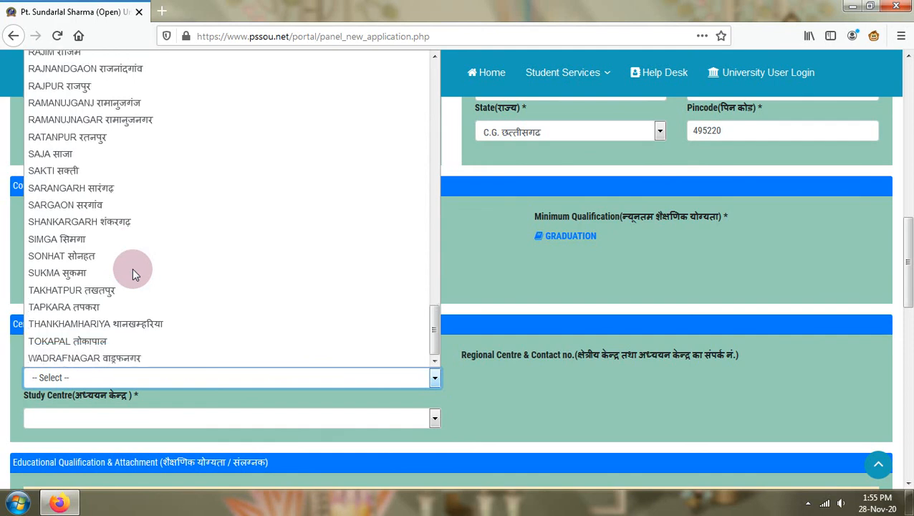
{"action": "scroll", "coordinate": [127, 291], "scroll_direction": "up", "scroll_amount": 13}
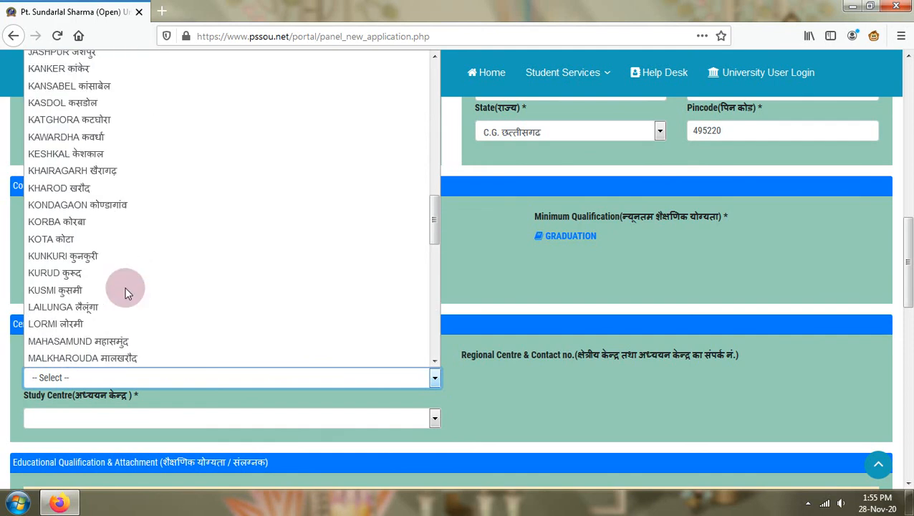
{"action": "scroll", "coordinate": [160, 247], "scroll_direction": "up", "scroll_amount": 10}
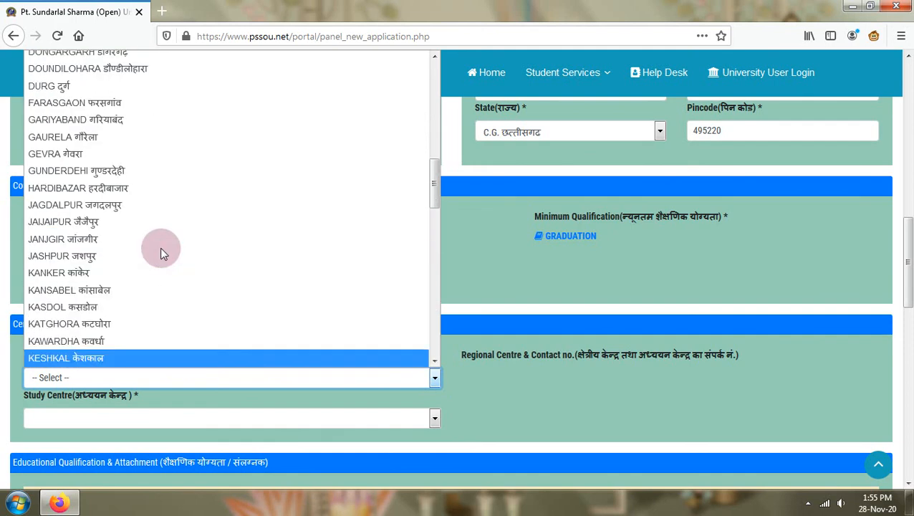
{"action": "scroll", "coordinate": [160, 243], "scroll_direction": "up", "scroll_amount": 5}
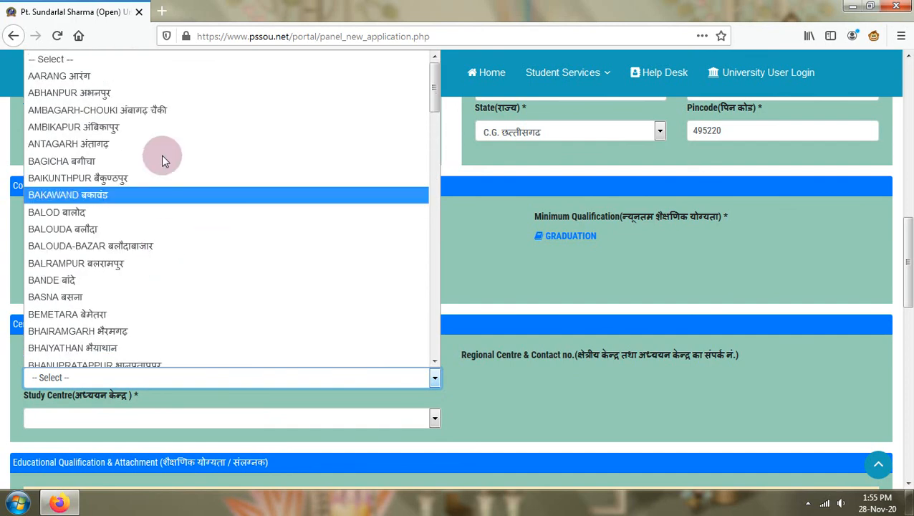
{"action": "scroll", "coordinate": [140, 297], "scroll_direction": "down", "scroll_amount": 2}
{"action": "scroll", "coordinate": [140, 297], "scroll_direction": "down", "scroll_amount": 12}
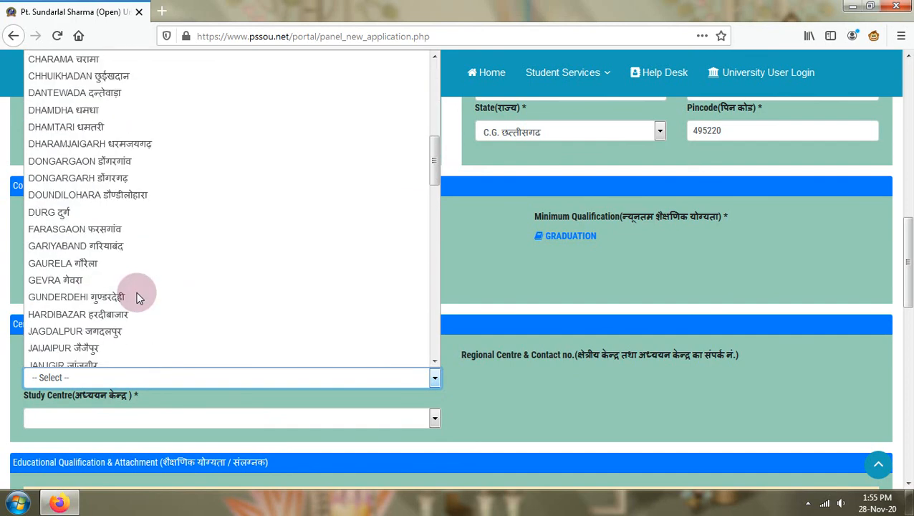
{"action": "scroll", "coordinate": [140, 297], "scroll_direction": "down", "scroll_amount": 2}
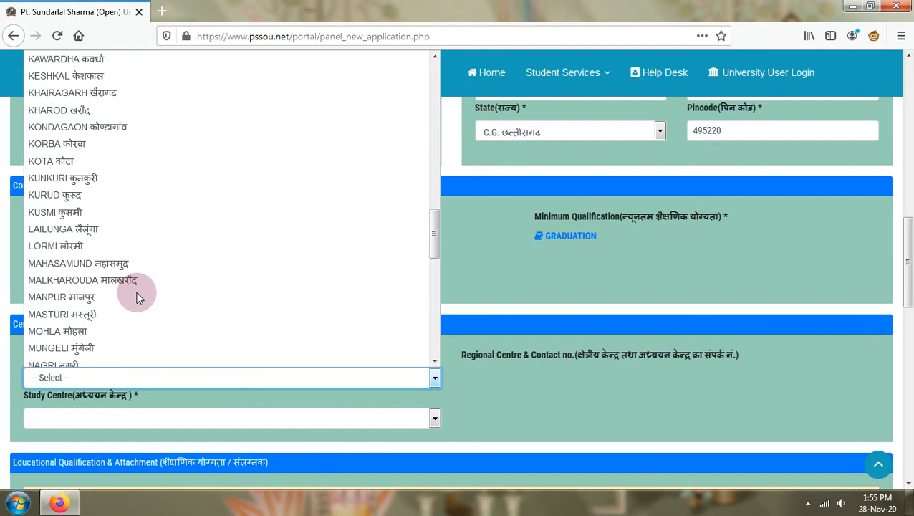
{"action": "scroll", "coordinate": [139, 297], "scroll_direction": "down", "scroll_amount": 4}
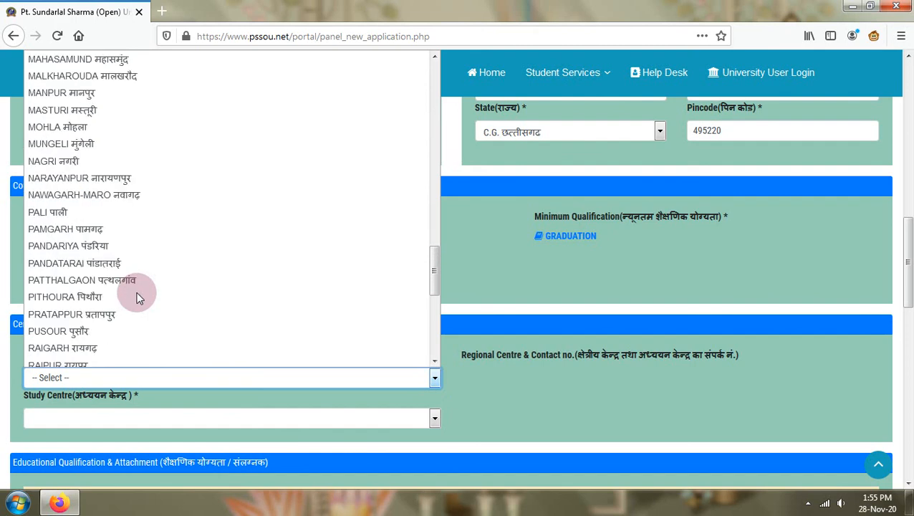
{"action": "scroll", "coordinate": [139, 298], "scroll_direction": "down", "scroll_amount": 2}
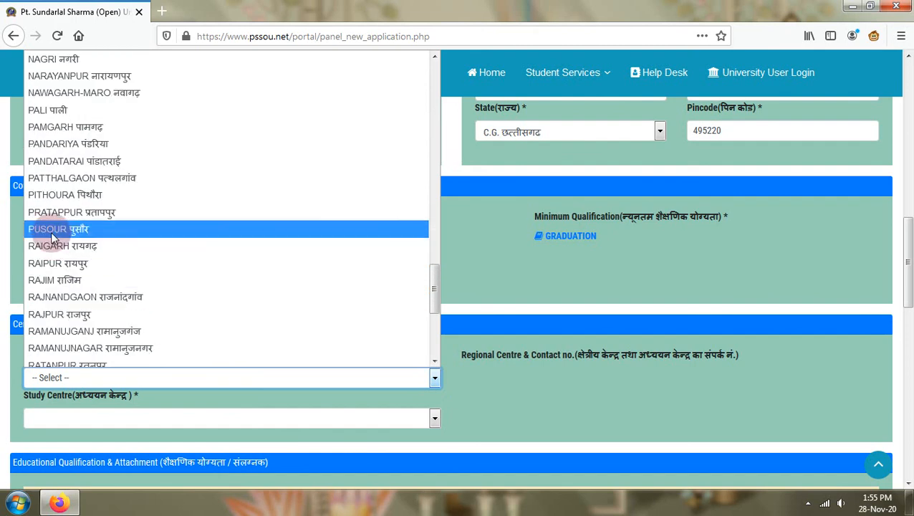
{"action": "left_click", "coordinate": [72, 110]}
- Select GOVT. COLLEGE, PALI as the study centre
{"action": "scroll", "coordinate": [202, 308], "scroll_direction": "down", "scroll_amount": 3}
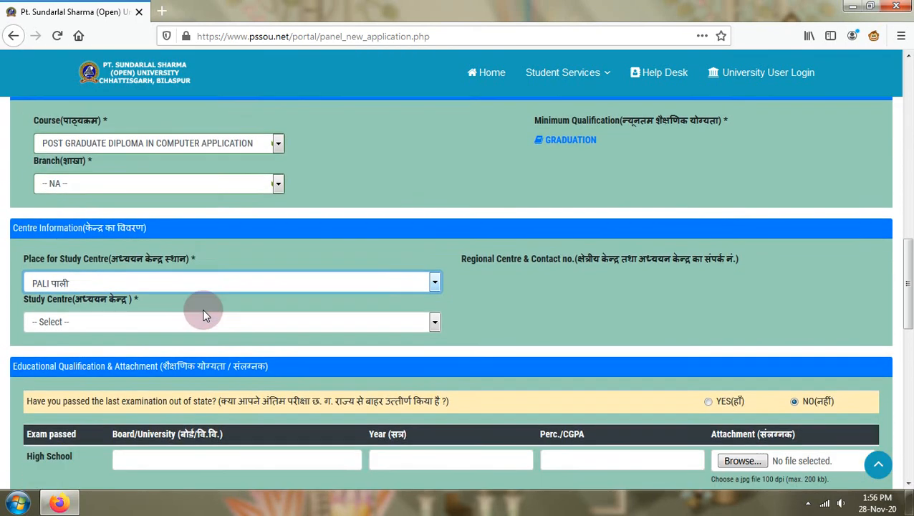
{"action": "left_click", "coordinate": [161, 284]}
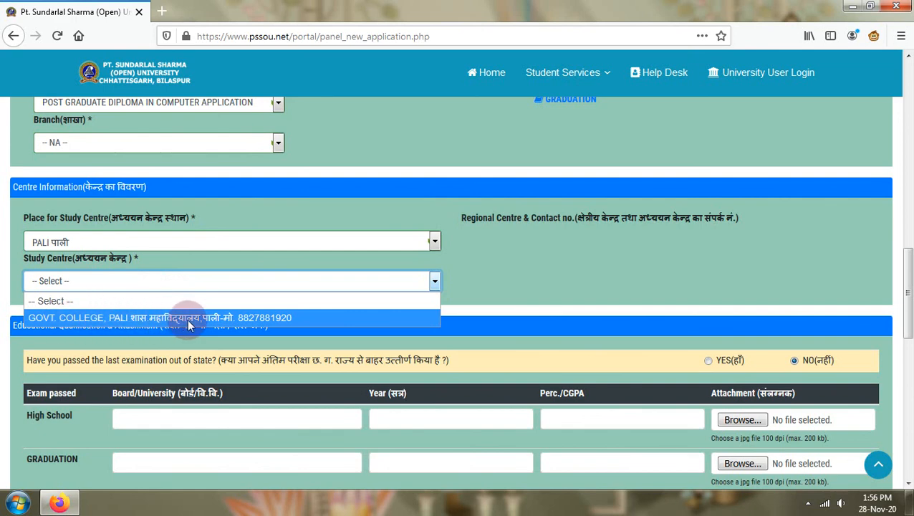
{"action": "left_click", "coordinate": [255, 317]}
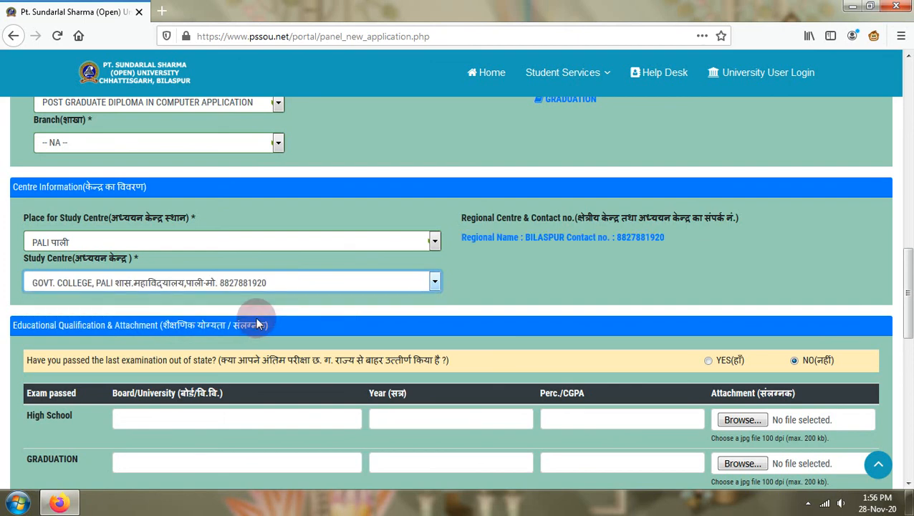
{"action": "scroll", "coordinate": [256, 317], "scroll_direction": "down", "scroll_amount": 3}
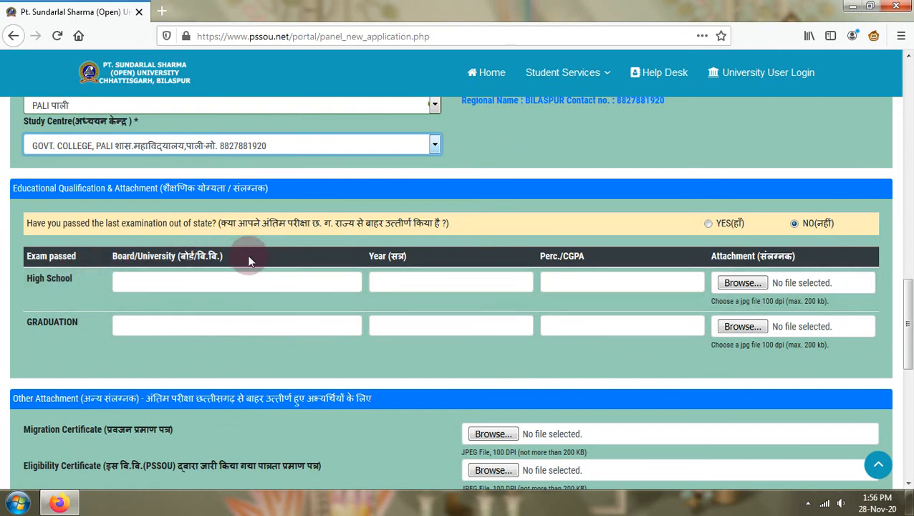
- Switch the passed-outside-state answer to YES, then back to NO
{"action": "left_click", "coordinate": [191, 281]}
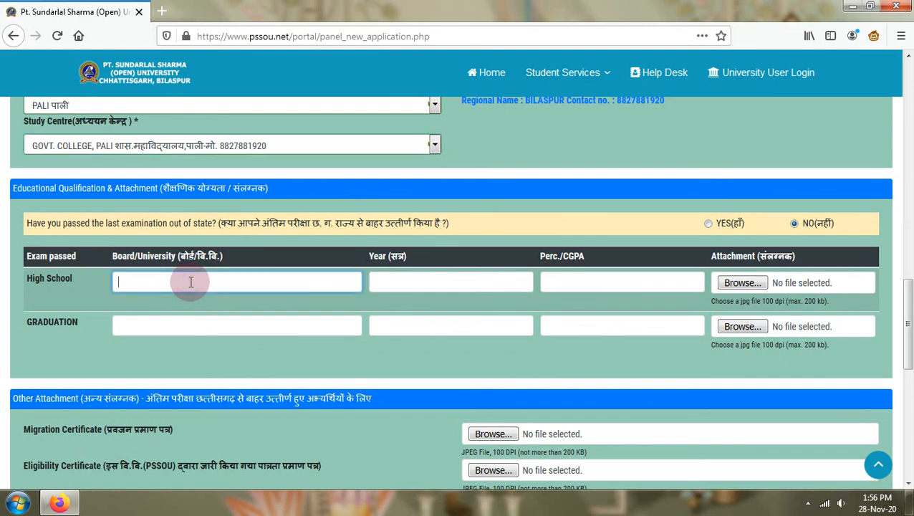
{"action": "scroll", "coordinate": [190, 281], "scroll_direction": "up", "scroll_amount": 5}
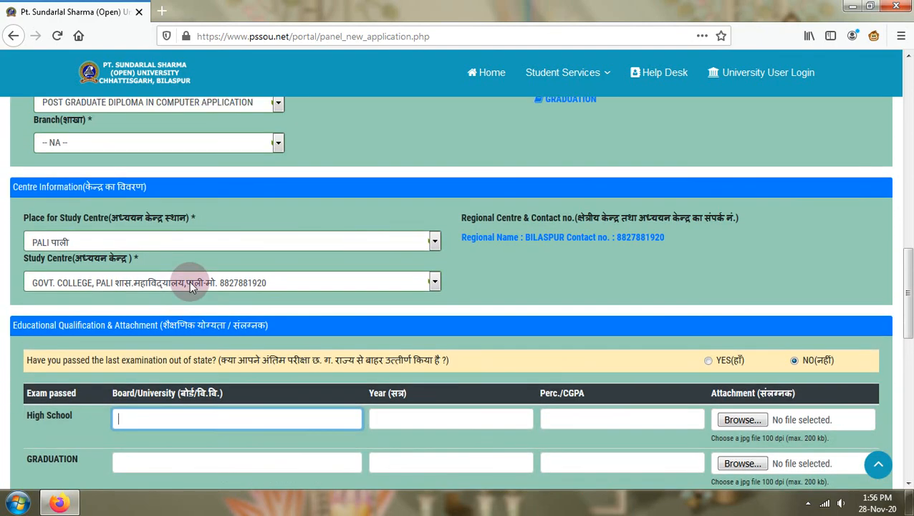
{"action": "scroll", "coordinate": [222, 306], "scroll_direction": "down", "scroll_amount": 4}
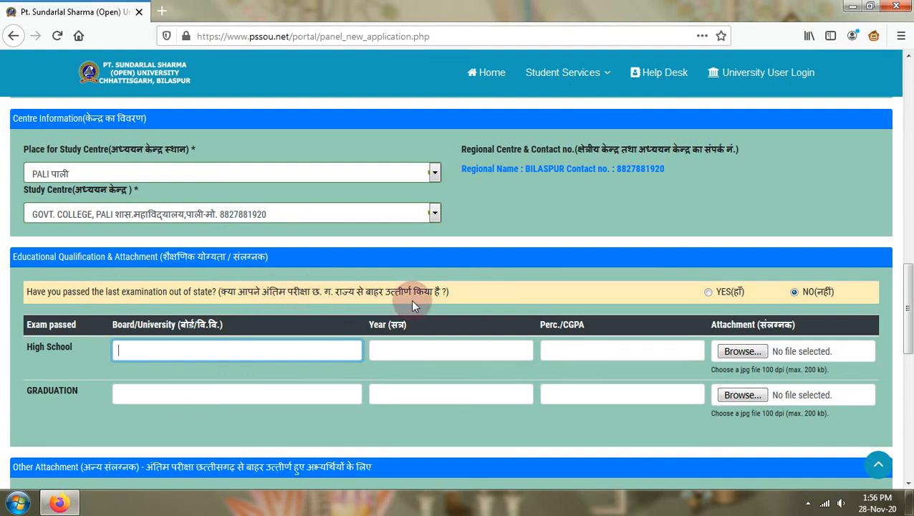
{"action": "left_click", "coordinate": [708, 294]}
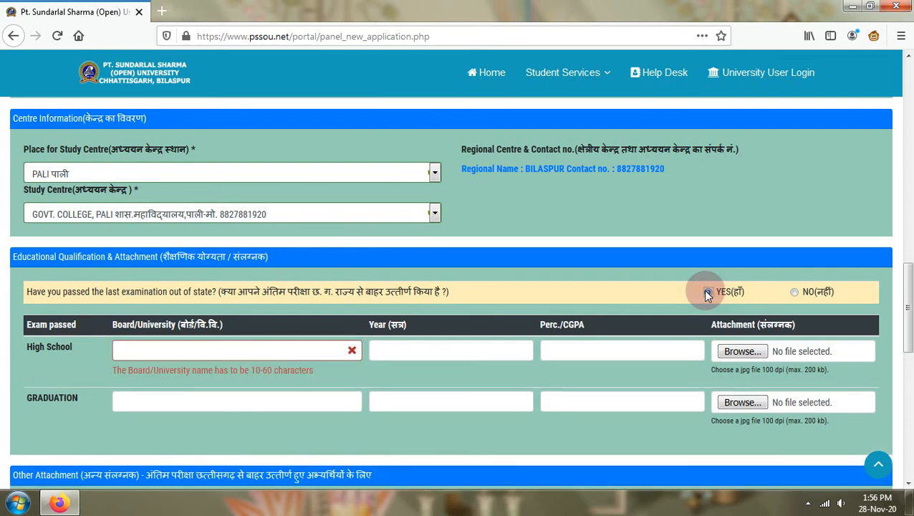
{"action": "left_click", "coordinate": [794, 294]}
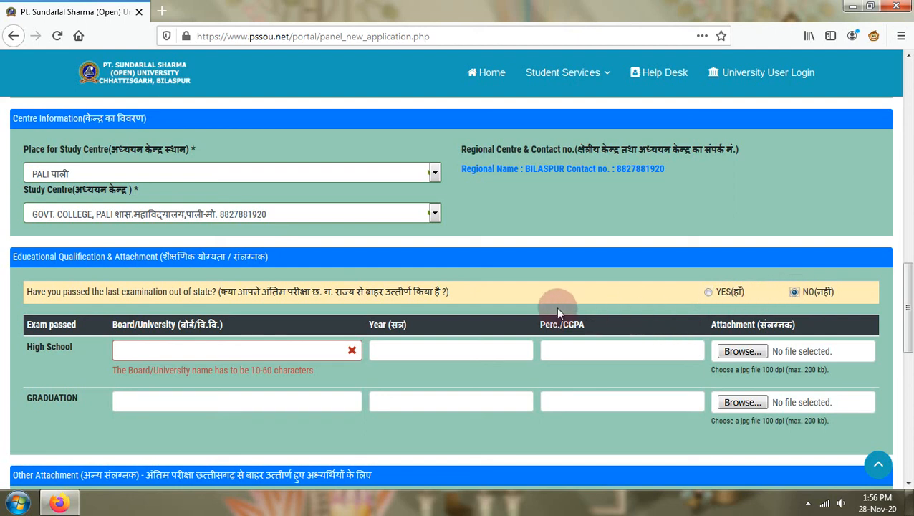
- Fill the High School row with board CGBOARD RAIPUR, year 2014 and 56%
{"action": "left_click", "coordinate": [192, 347]}
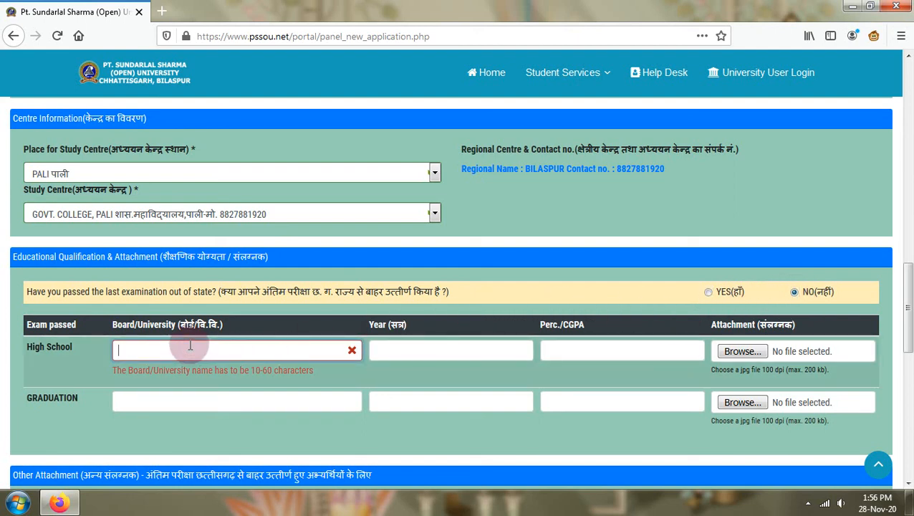
{"action": "type", "text": "C"}
{"action": "type", "text": "GBS"}
{"action": "key", "text": "BackSpace"}
{"action": "key", "text": "BackSpace"}
{"action": "key", "text": "BackSpace"}
{"action": "type", "text": "GBOARD RAIPUR"}
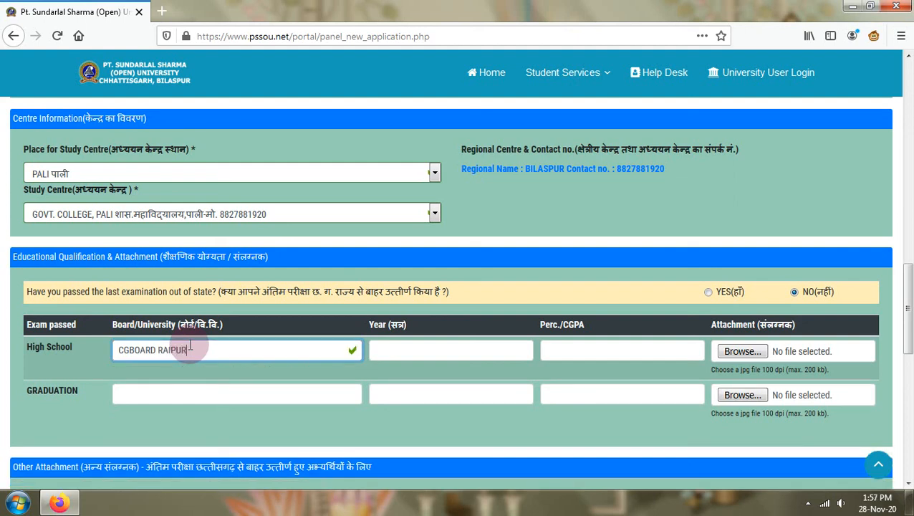
{"action": "left_click", "coordinate": [413, 348]}
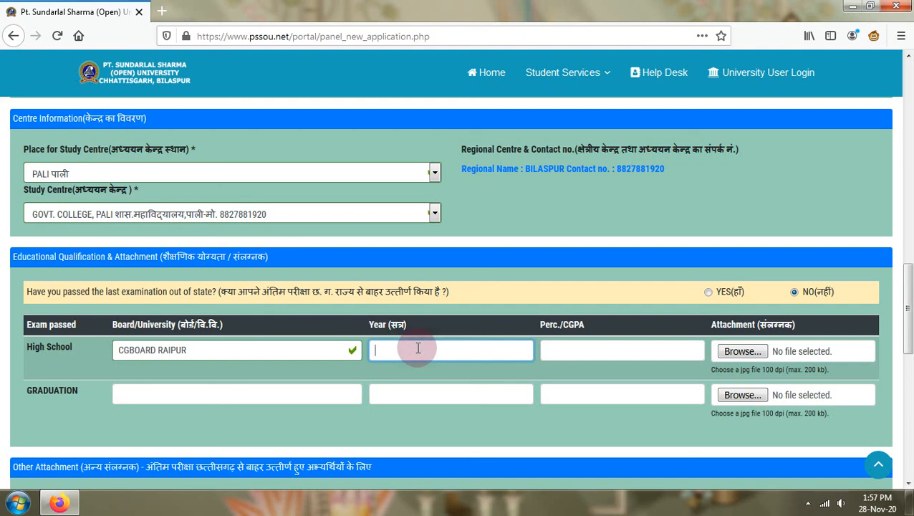
{"action": "type", "text": "2014"}
{"action": "left_click", "coordinate": [586, 350]}
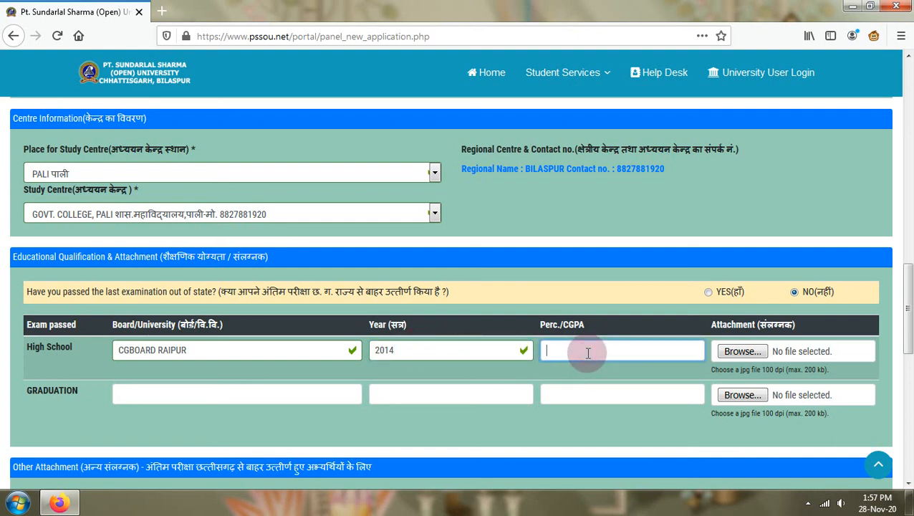
{"action": "type", "text": "6%"}
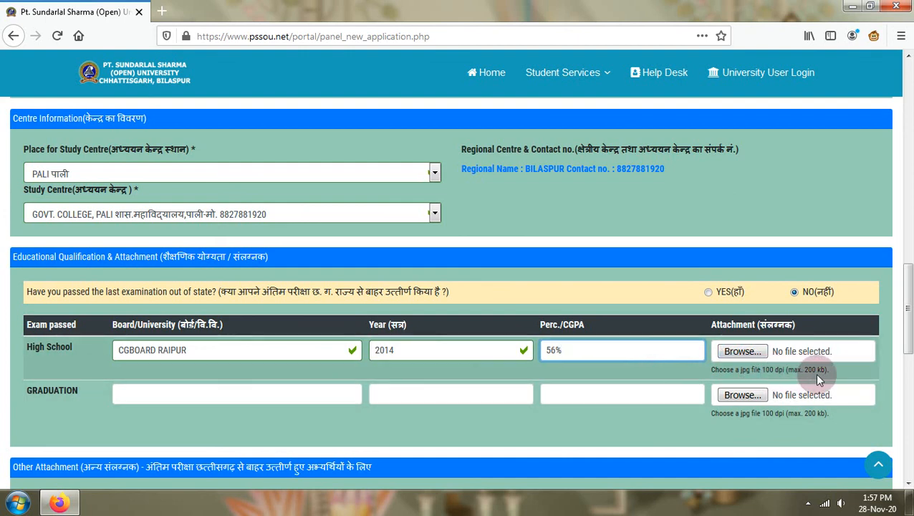
- Attach the 12th image from pssou > ishwar to the High School row
{"action": "left_click", "coordinate": [738, 351]}
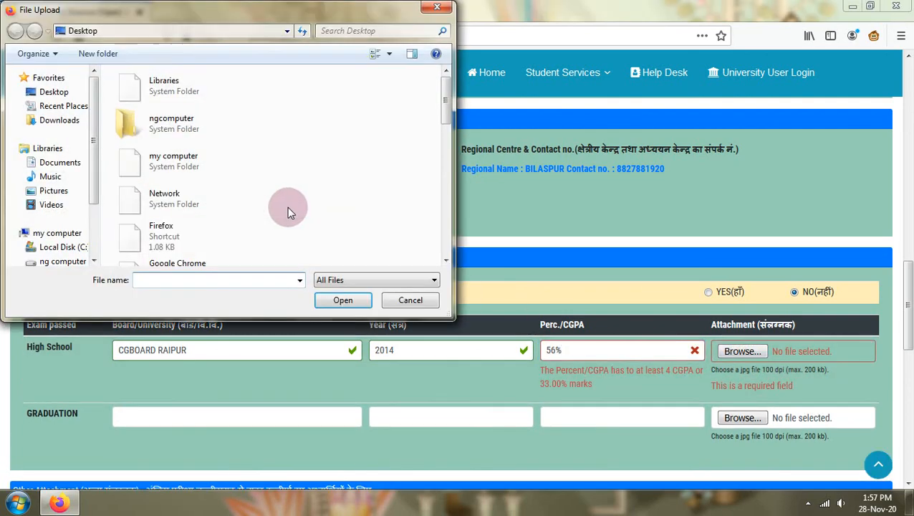
{"action": "left_click_drag", "start_coordinate": [445, 110], "coordinate": [439, 185]}
{"action": "double_click", "coordinate": [265, 151]}
{"action": "left_click", "coordinate": [145, 123]}
{"action": "double_click", "coordinate": [145, 123]}
{"action": "left_click", "coordinate": [159, 121]}
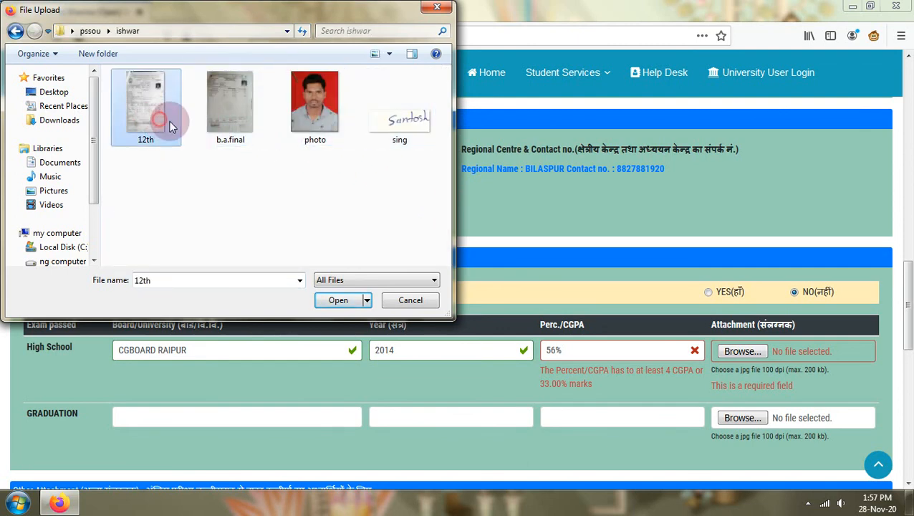
{"action": "left_click", "coordinate": [332, 299]}
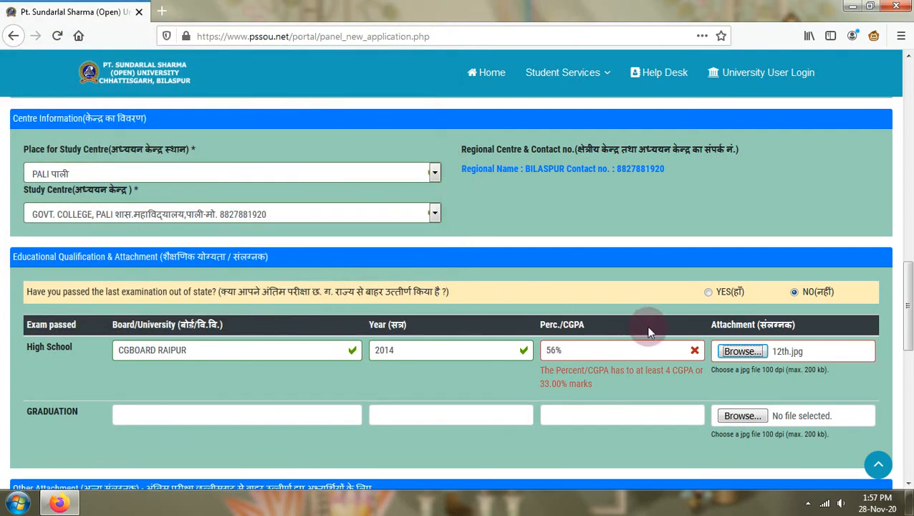
{"action": "key", "text": "Tab"}
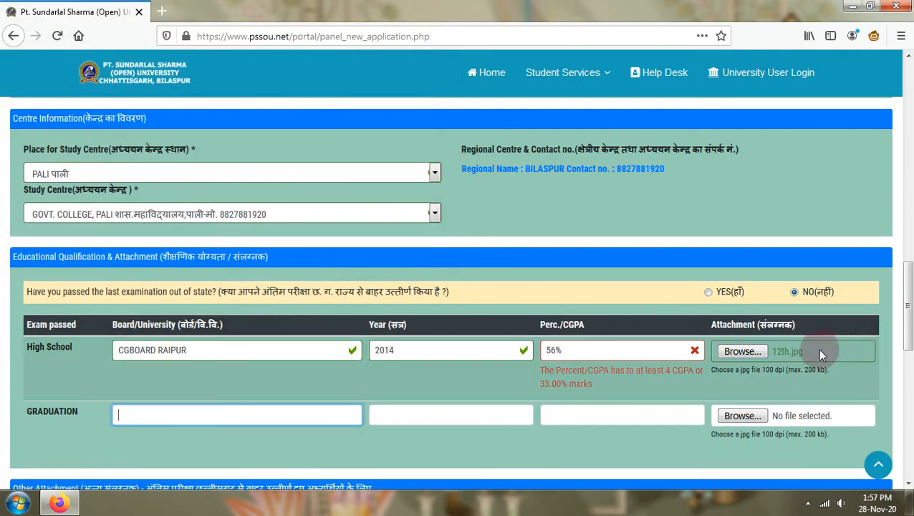
{"action": "scroll", "coordinate": [764, 364], "scroll_direction": "down", "scroll_amount": 2}
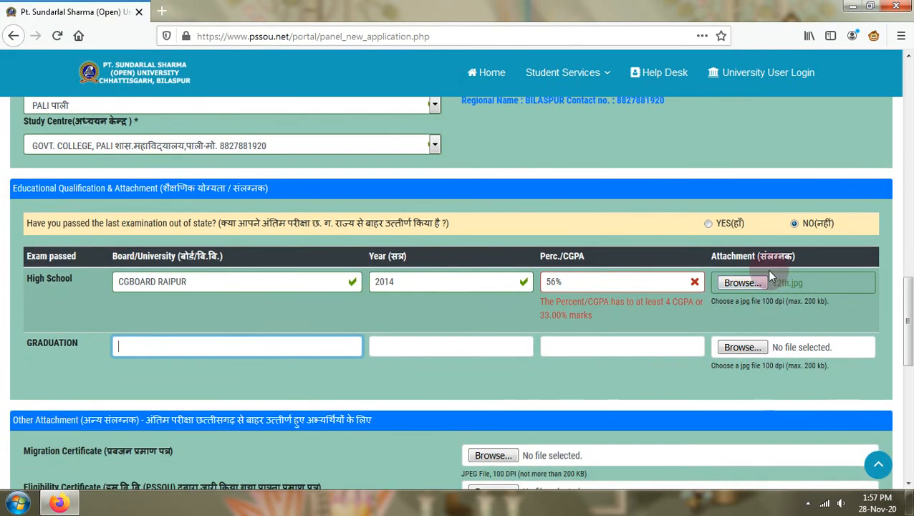
- Rename the 12th image in the desktop pssou > ishwar folder to 10TH and return to Firefox
{"action": "left_click", "coordinate": [853, 6]}
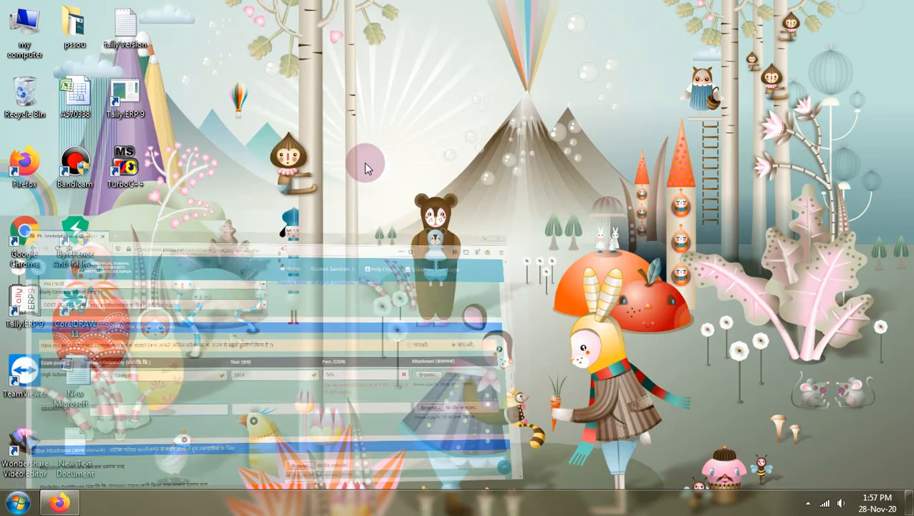
{"action": "double_click", "coordinate": [74, 25]}
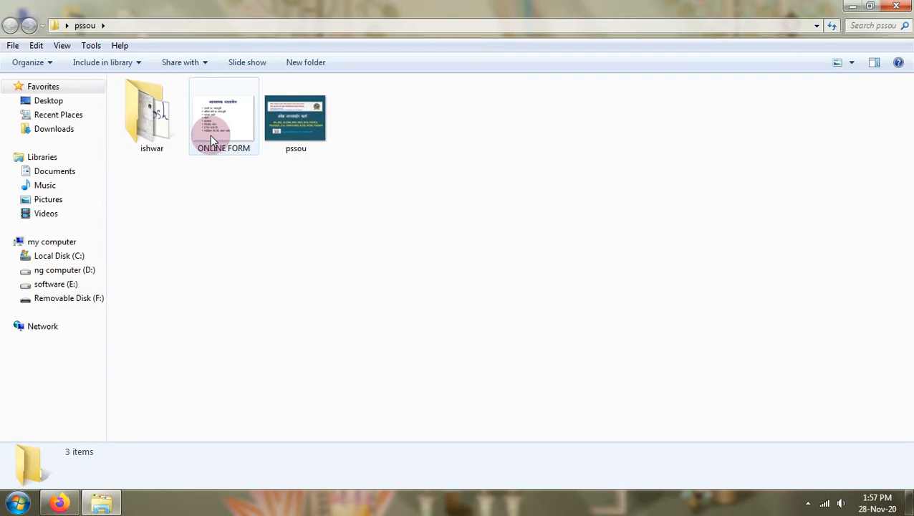
{"action": "double_click", "coordinate": [160, 131]}
{"action": "left_click", "coordinate": [152, 113]}
{"action": "left_click", "coordinate": [152, 113]}
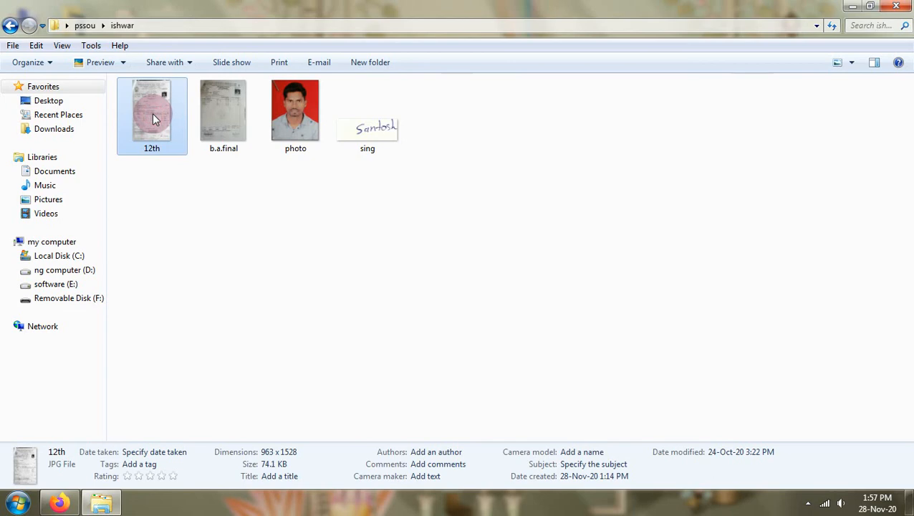
{"action": "type", "text": "10TH"}
{"action": "key", "text": "Return"}
{"action": "left_click", "coordinate": [410, 254]}
{"action": "key", "text": "alt+F4"}
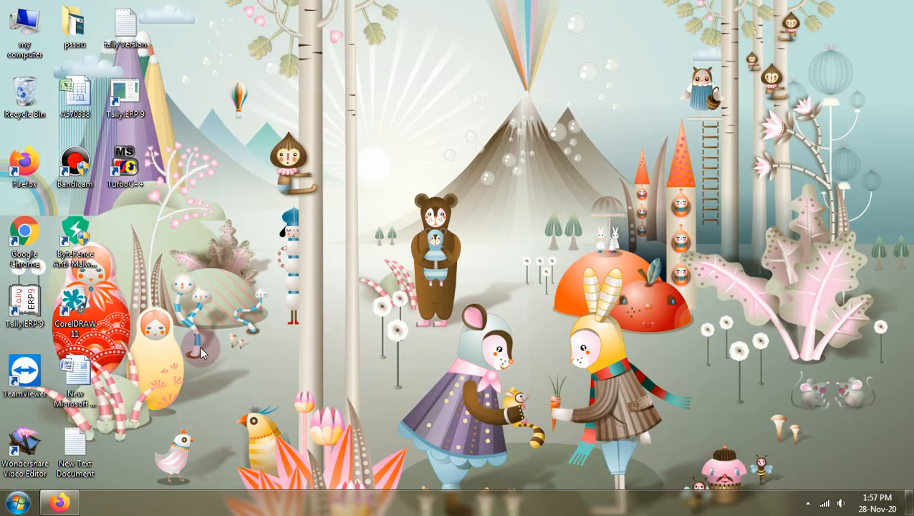
{"action": "left_click", "coordinate": [59, 502]}
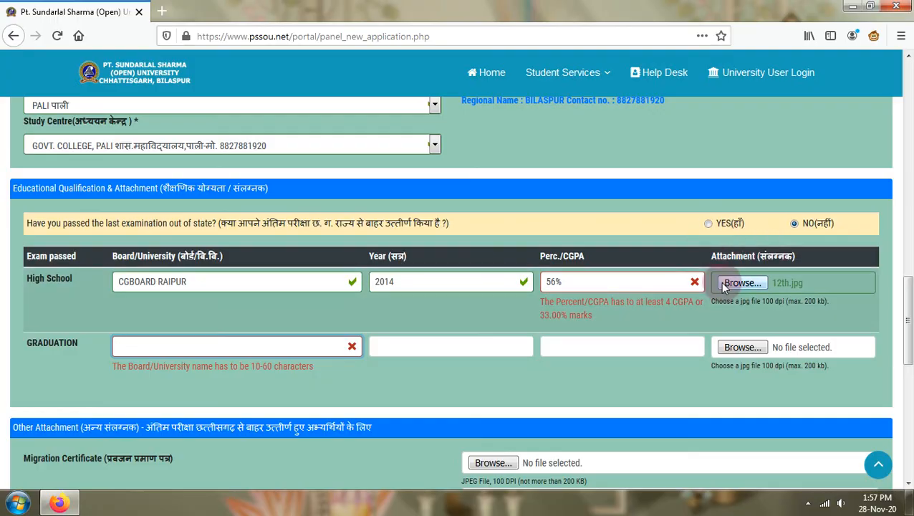
- Replace the High School attachment with the 10TH image
{"action": "left_click", "coordinate": [742, 282]}
{"action": "left_click", "coordinate": [126, 102]}
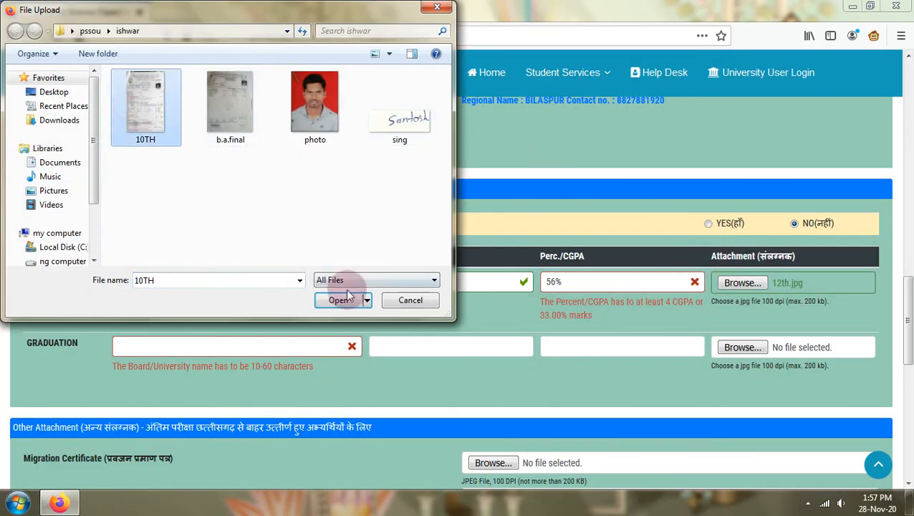
{"action": "left_click", "coordinate": [339, 301]}
- Fill the Graduation row with board ATAL BIHARI VAJAPAI, year 2020 and 65%
{"action": "left_click", "coordinate": [176, 344]}
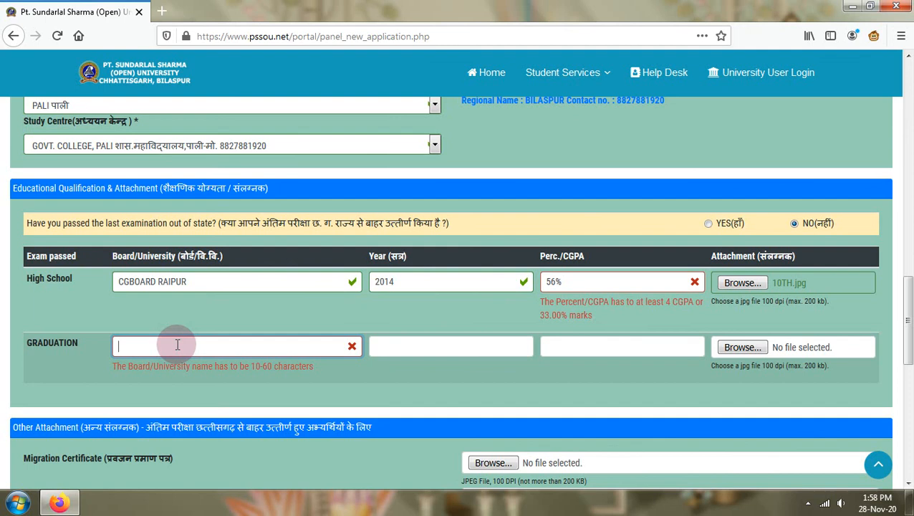
{"action": "type", "text": "ATAL BIHARI VAJAPAI"}
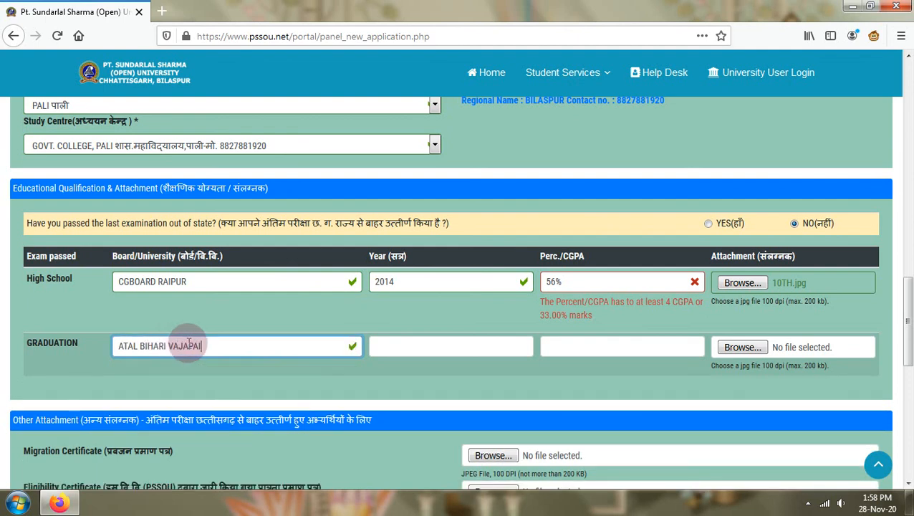
{"action": "left_click", "coordinate": [405, 354]}
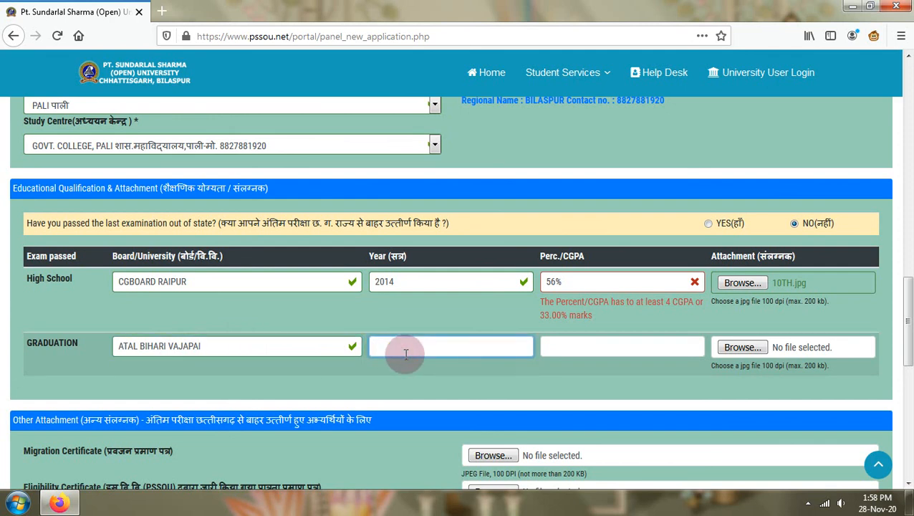
{"action": "type", "text": "2020"}
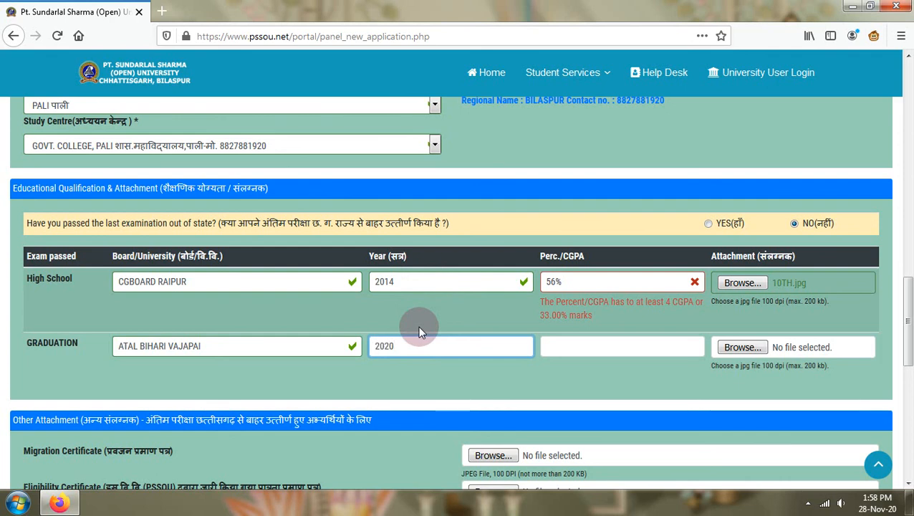
{"action": "left_click", "coordinate": [557, 349]}
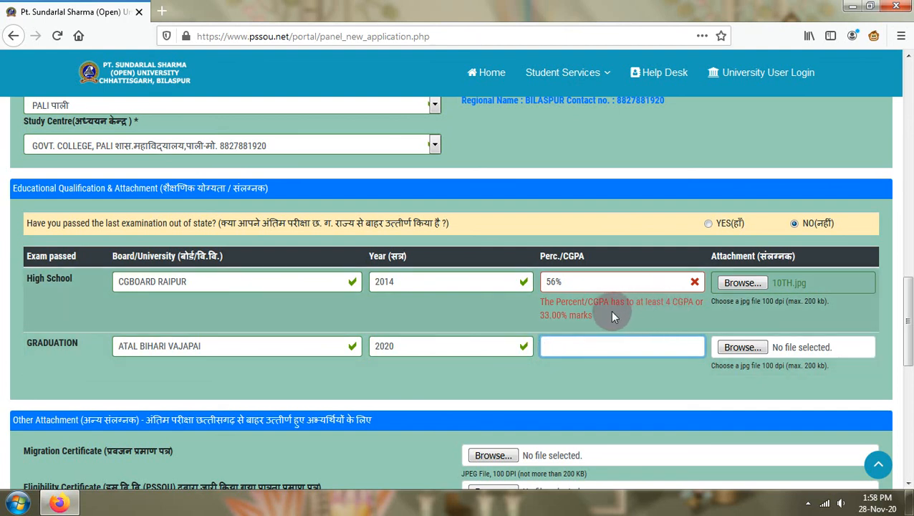
{"action": "type", "text": "6"}
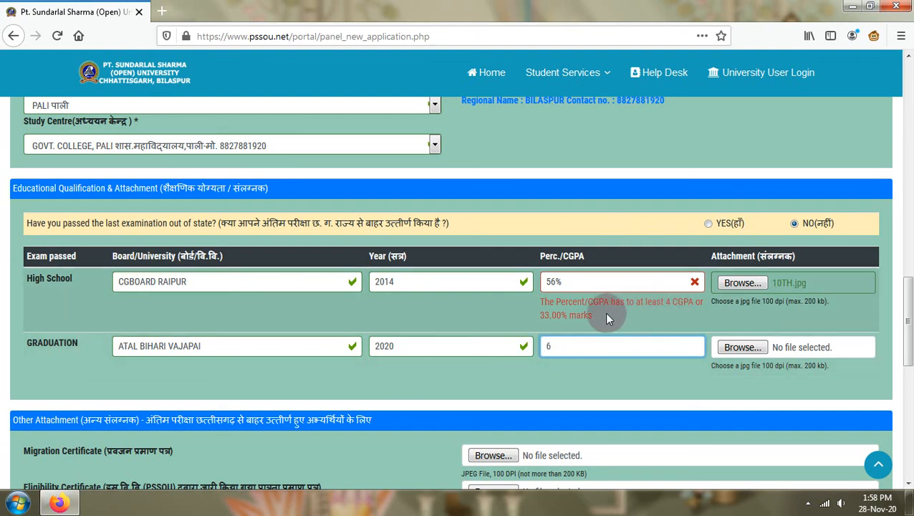
{"action": "type", "text": "5%"}
- Strip the % signs from both percentages and attach b.a.final to the Graduation row
{"action": "left_click", "coordinate": [625, 281]}
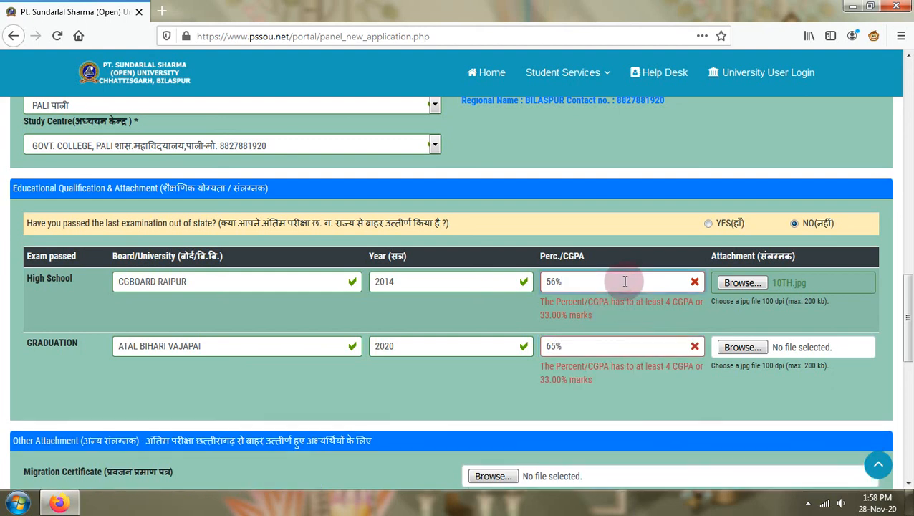
{"action": "key", "text": "BackSpace"}
{"action": "left_click", "coordinate": [564, 331]}
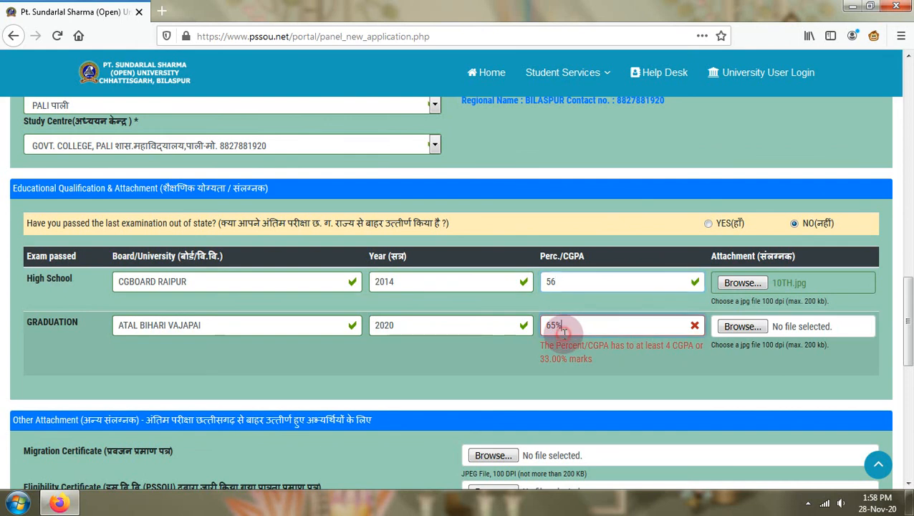
{"action": "key", "text": "BackSpace"}
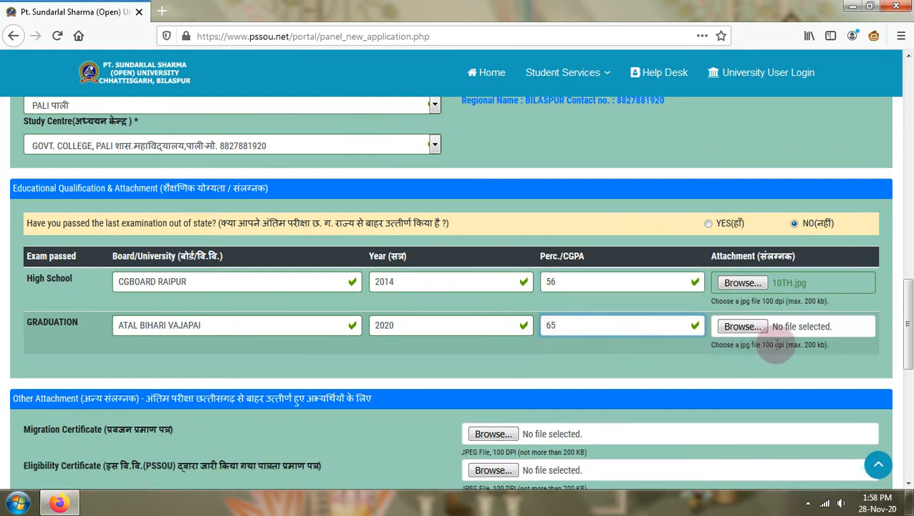
{"action": "left_click", "coordinate": [743, 329]}
{"action": "left_click", "coordinate": [233, 123]}
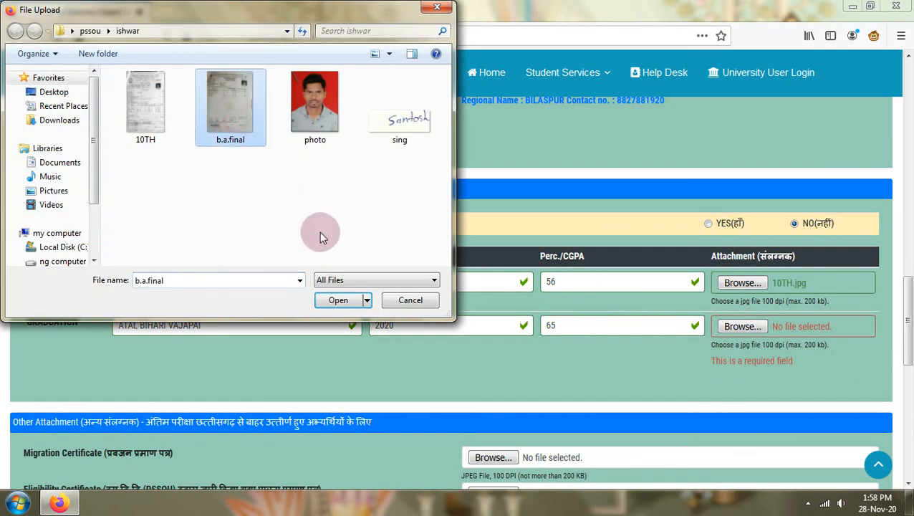
{"action": "left_click", "coordinate": [334, 300]}
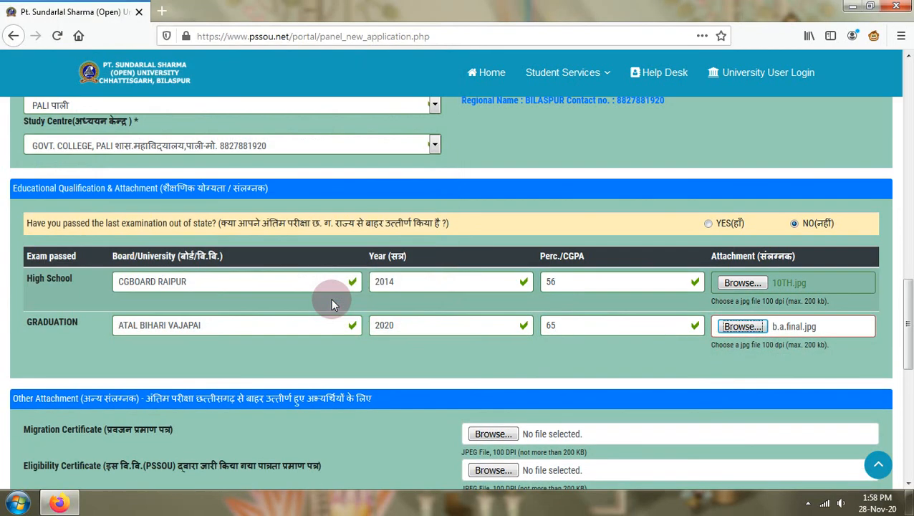
- Upload photo.jpg as the candidate's JPEG photograph
{"action": "key", "text": "Tab"}
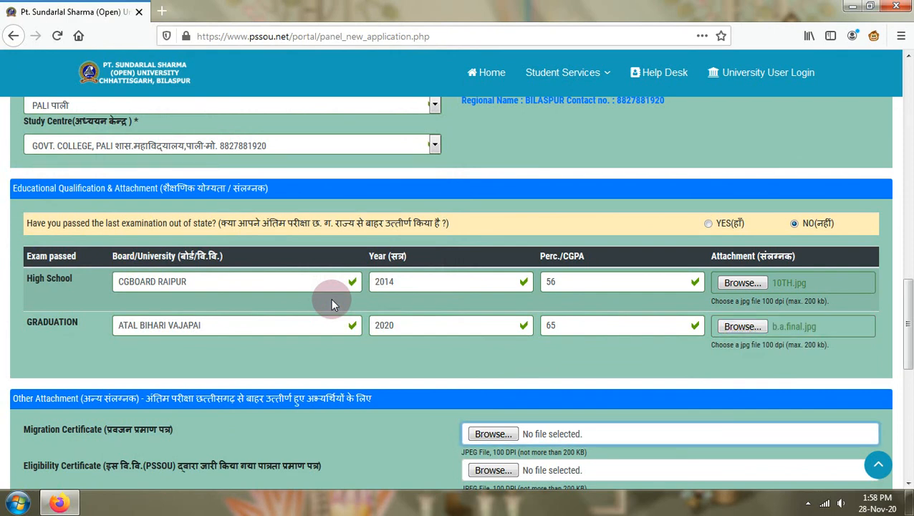
{"action": "scroll", "coordinate": [331, 301], "scroll_direction": "down", "scroll_amount": 3}
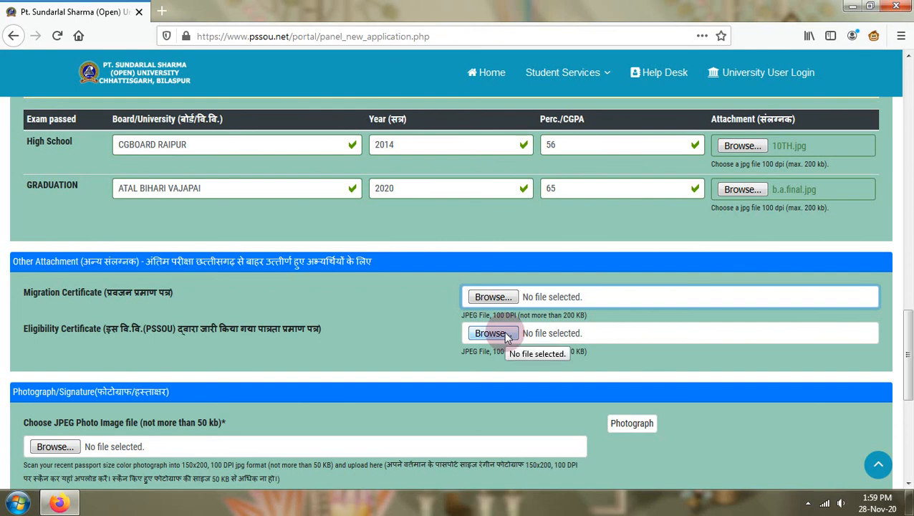
{"action": "scroll", "coordinate": [504, 333], "scroll_direction": "down", "scroll_amount": 2}
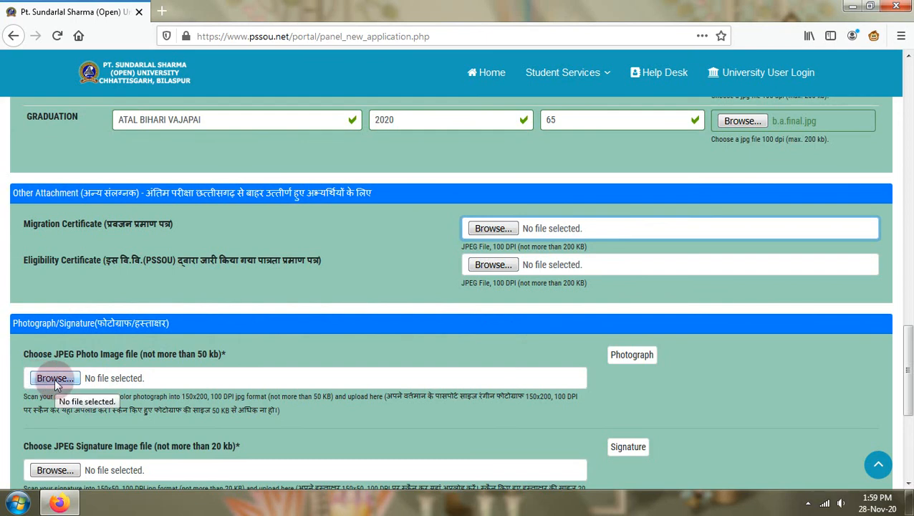
{"action": "left_click", "coordinate": [54, 379]}
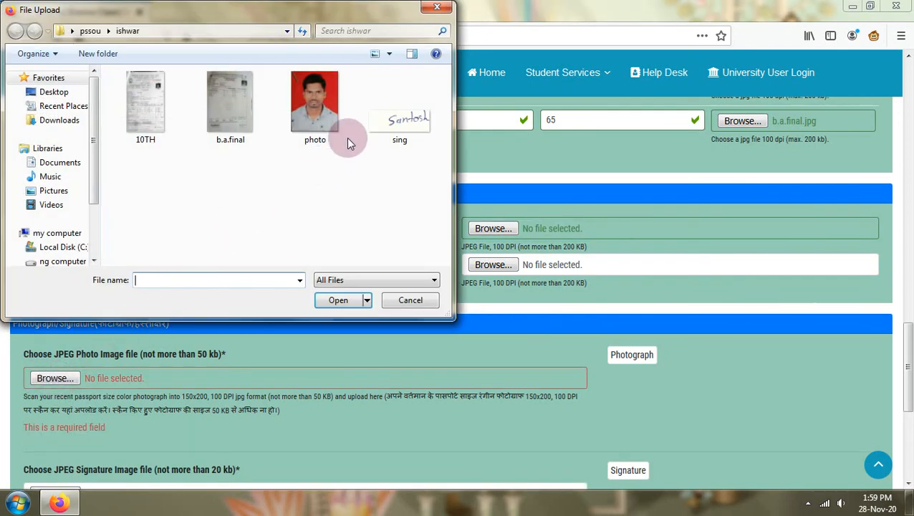
{"action": "left_click", "coordinate": [323, 122]}
{"action": "left_click", "coordinate": [338, 300]}
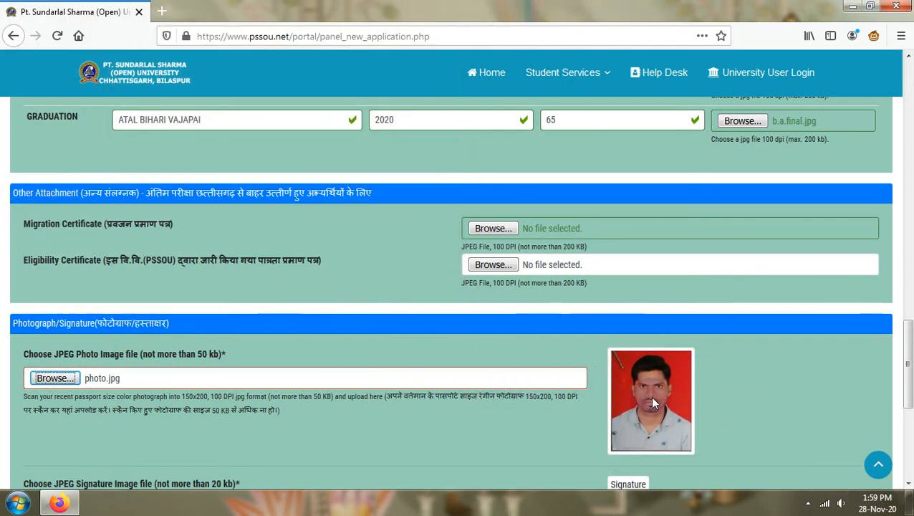
{"action": "scroll", "coordinate": [650, 395], "scroll_direction": "down", "scroll_amount": 2}
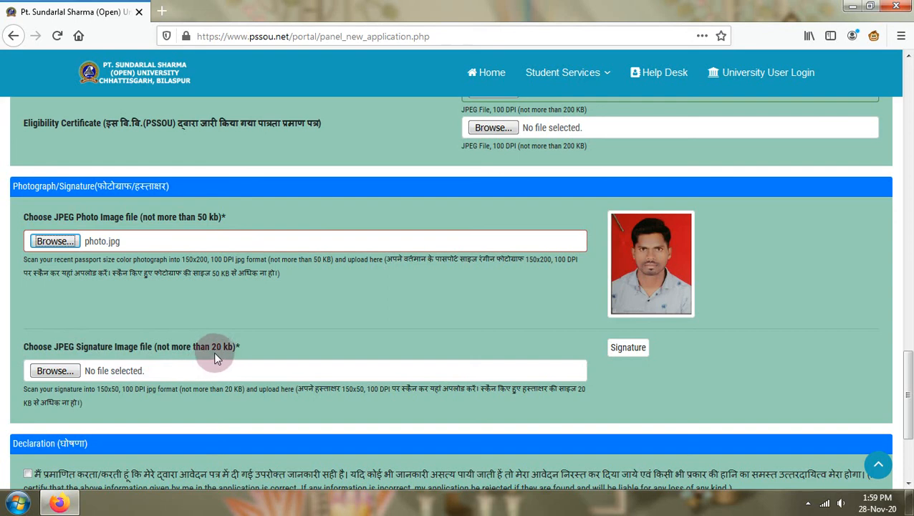
- Attach sing.jpg as the signature, which is rejected as larger than 20kb
{"action": "left_click", "coordinate": [55, 370]}
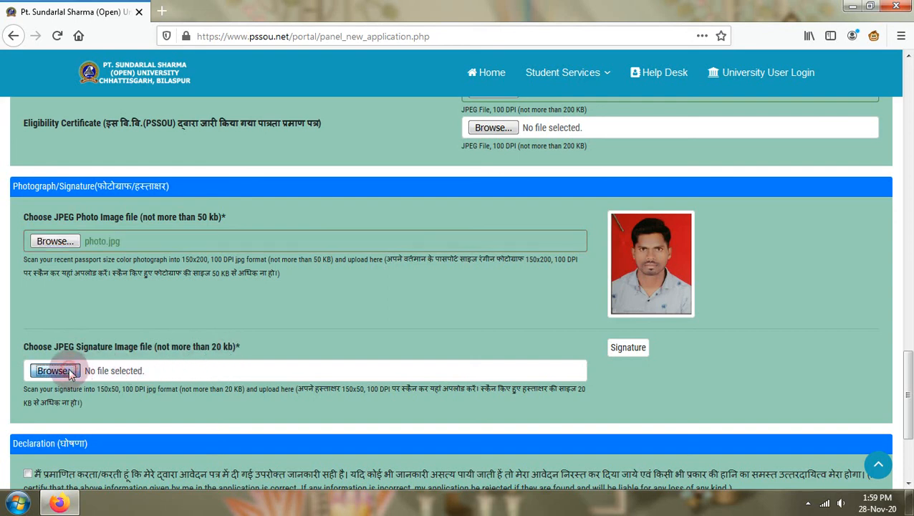
{"action": "left_click", "coordinate": [390, 122]}
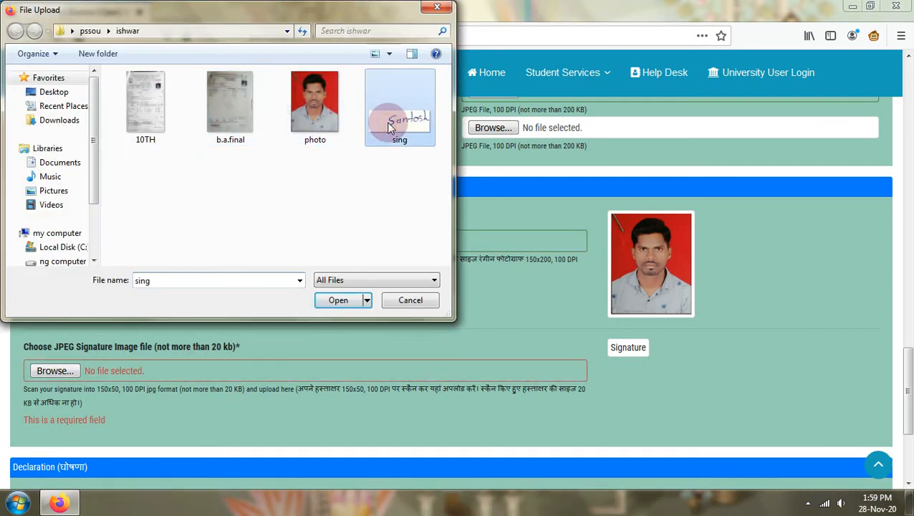
{"action": "left_click", "coordinate": [334, 301]}
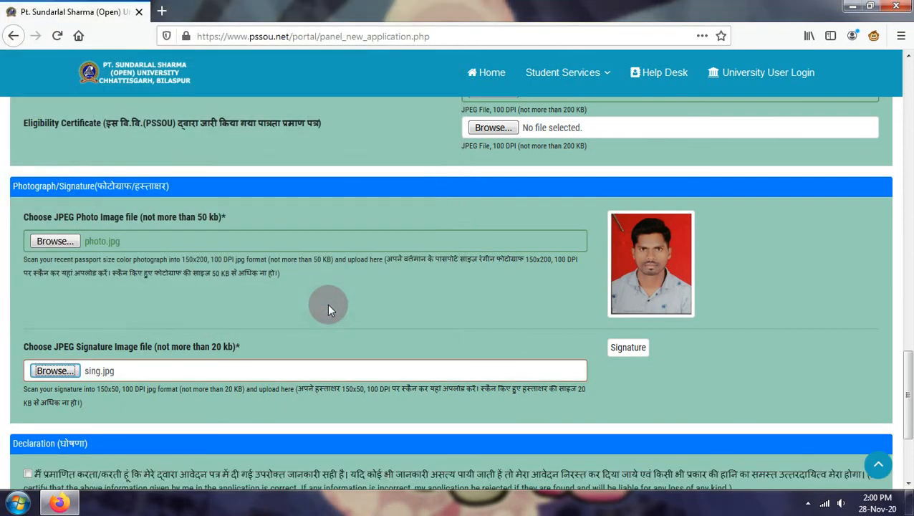
{"action": "scroll", "coordinate": [336, 337], "scroll_direction": "down", "scroll_amount": 2}
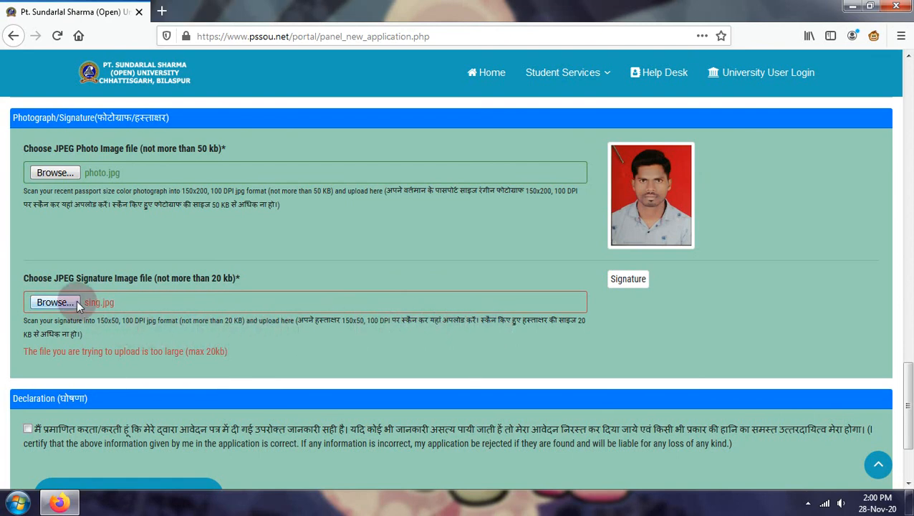
- Check the sing image's properties, confirming it is 31.1 KB
{"action": "left_click", "coordinate": [58, 302]}
{"action": "left_click", "coordinate": [396, 129]}
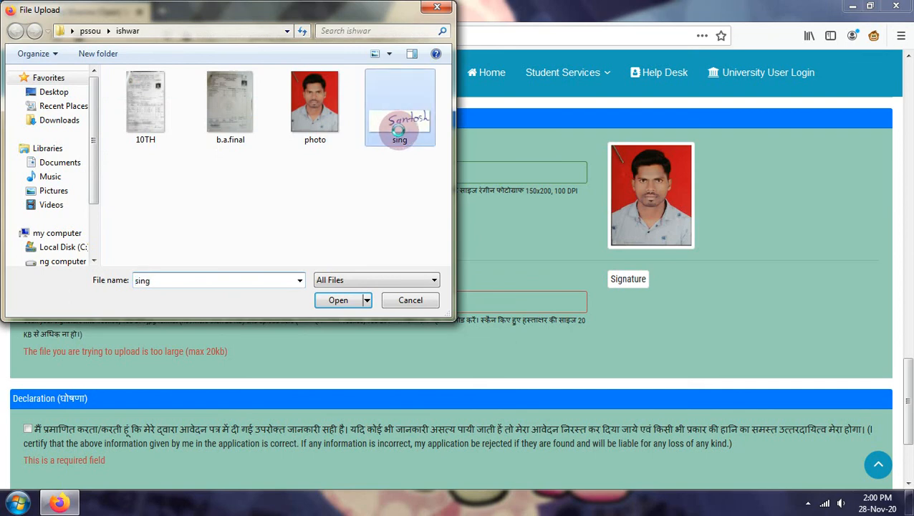
{"action": "right_click", "coordinate": [399, 129]}
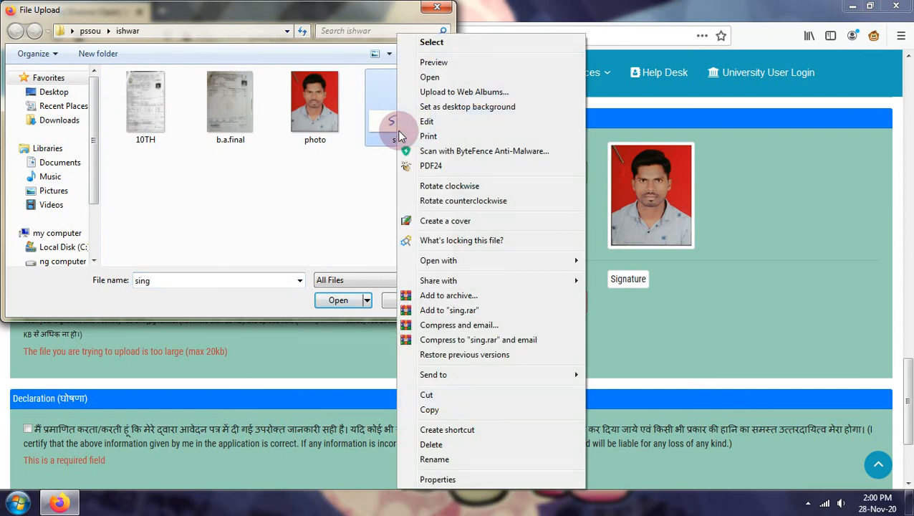
{"action": "left_click", "coordinate": [435, 477]}
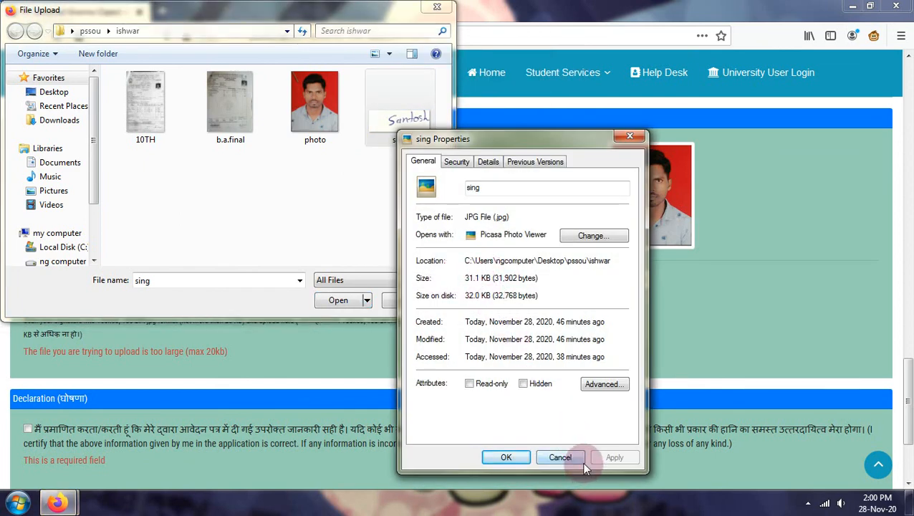
{"action": "left_click", "coordinate": [560, 458]}
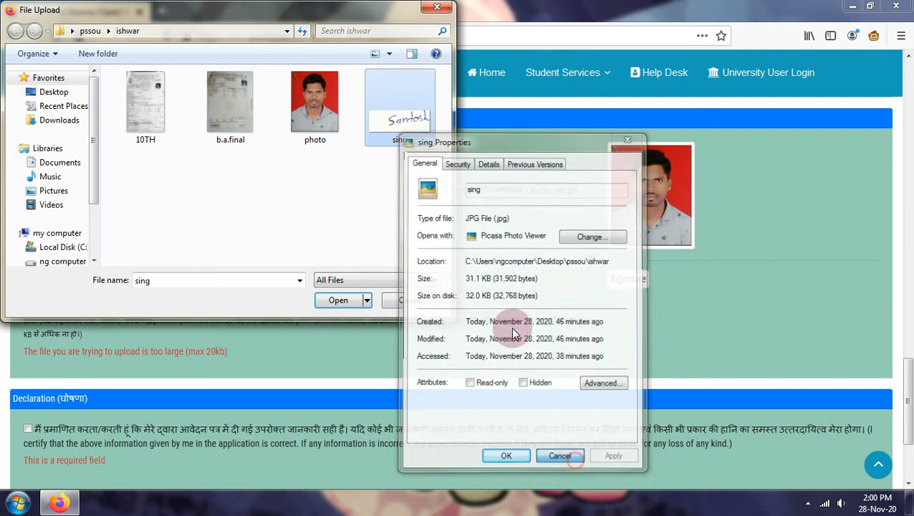
{"action": "right_click", "coordinate": [414, 126]}
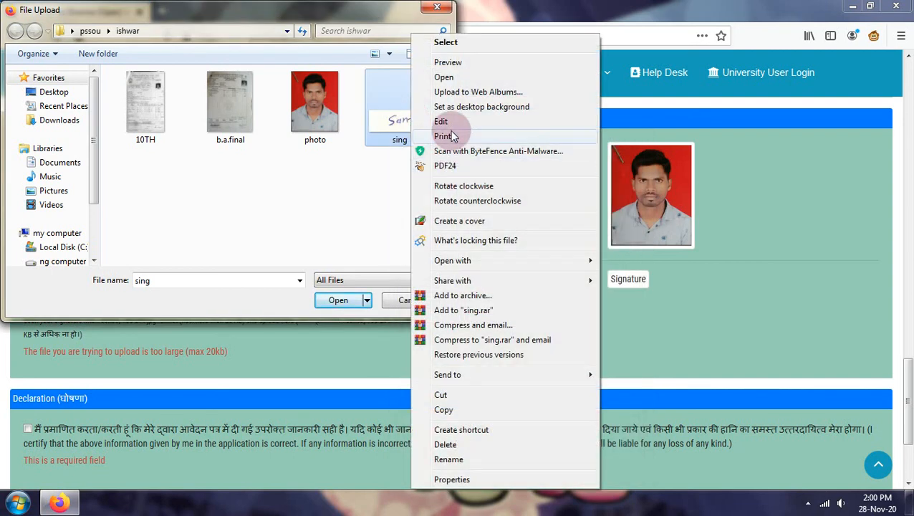
- Resize the sing image in Paint to 600 px wide (600 × 213, 17.3 KB) and close Paint
{"action": "left_click", "coordinate": [448, 121]}
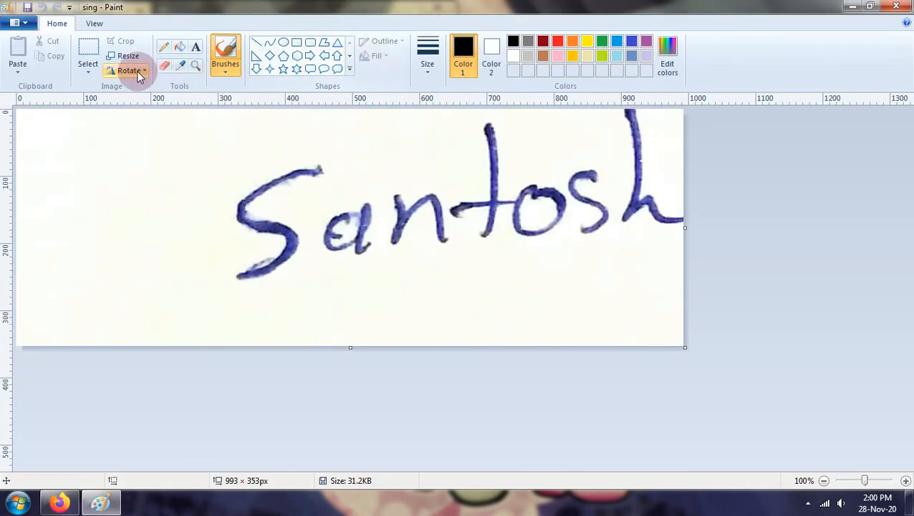
{"action": "left_click", "coordinate": [125, 60]}
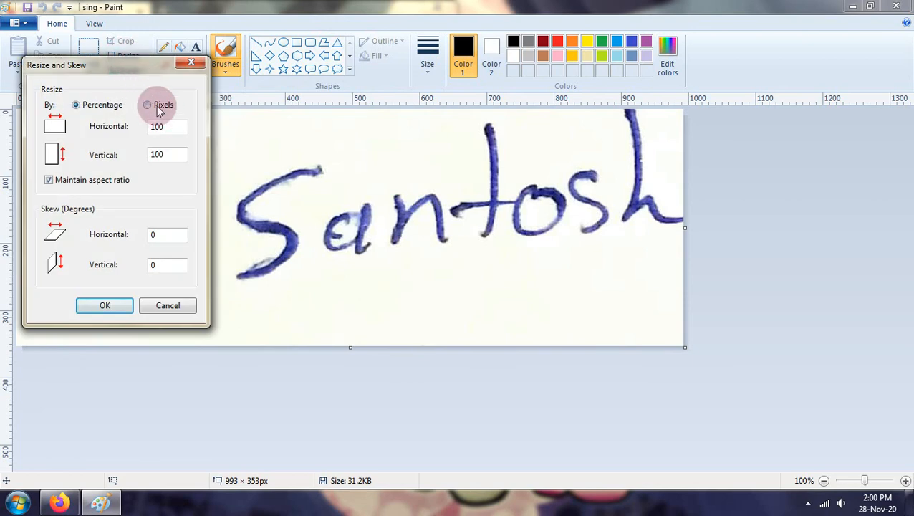
{"action": "left_click", "coordinate": [159, 109]}
{"action": "double_click", "coordinate": [167, 126]}
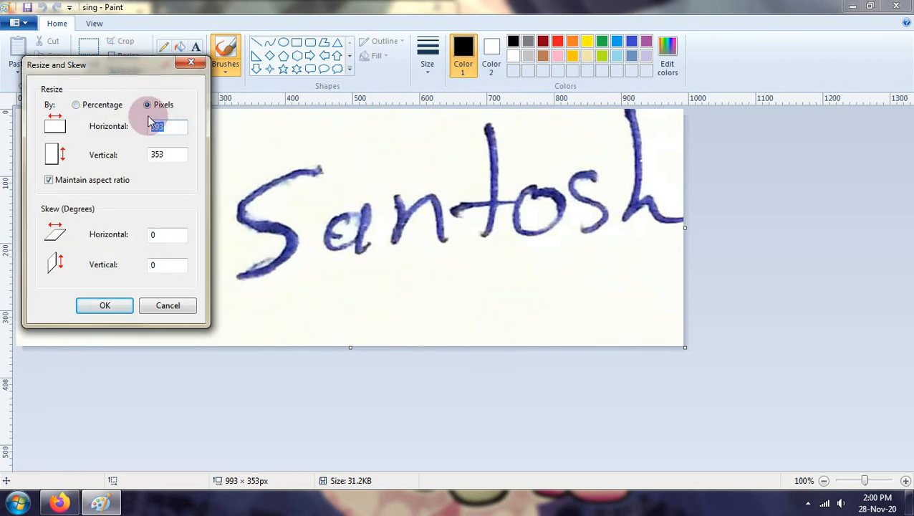
{"action": "type", "text": "600"}
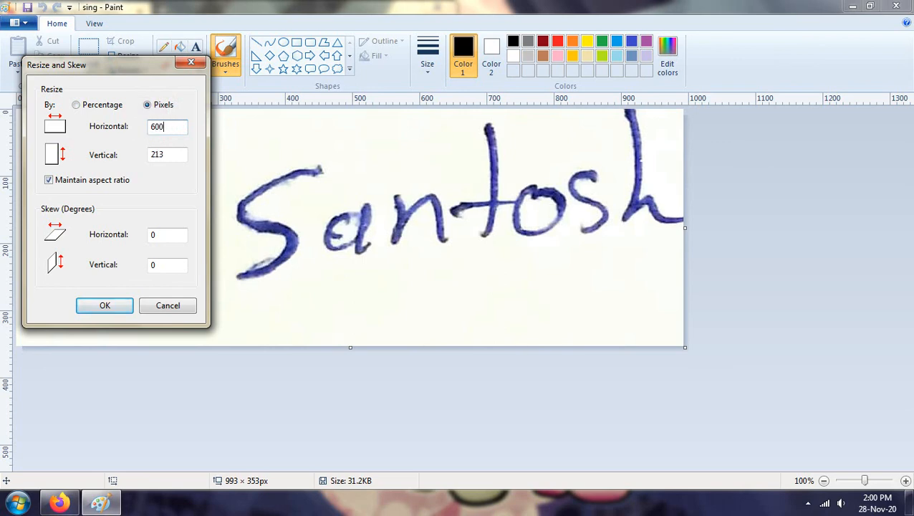
{"action": "left_click", "coordinate": [108, 306]}
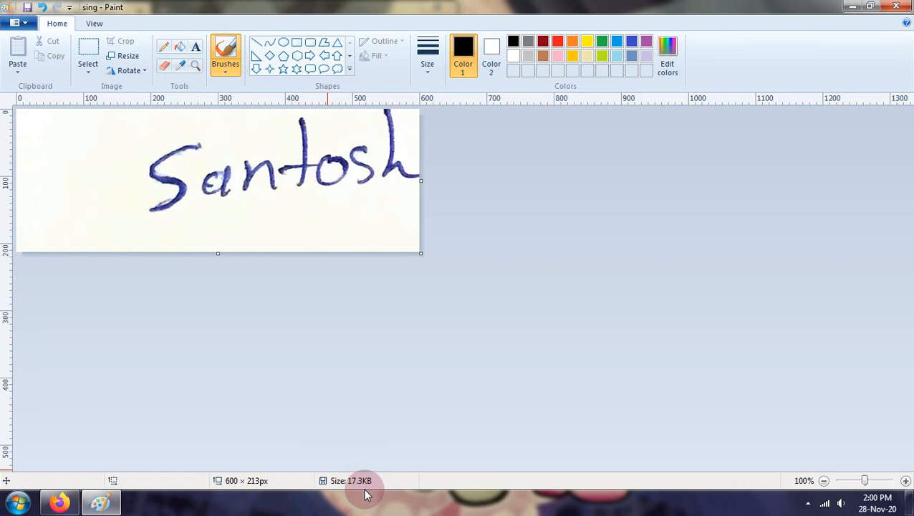
{"action": "left_click", "coordinate": [897, 6]}
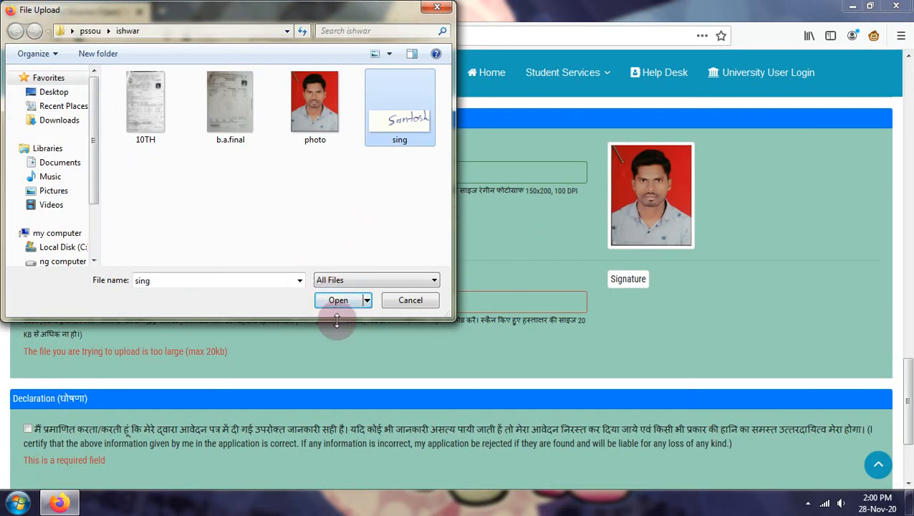
- Upload the resized sing.jpg as the signature and return to the top of the form
{"action": "left_click", "coordinate": [339, 299]}
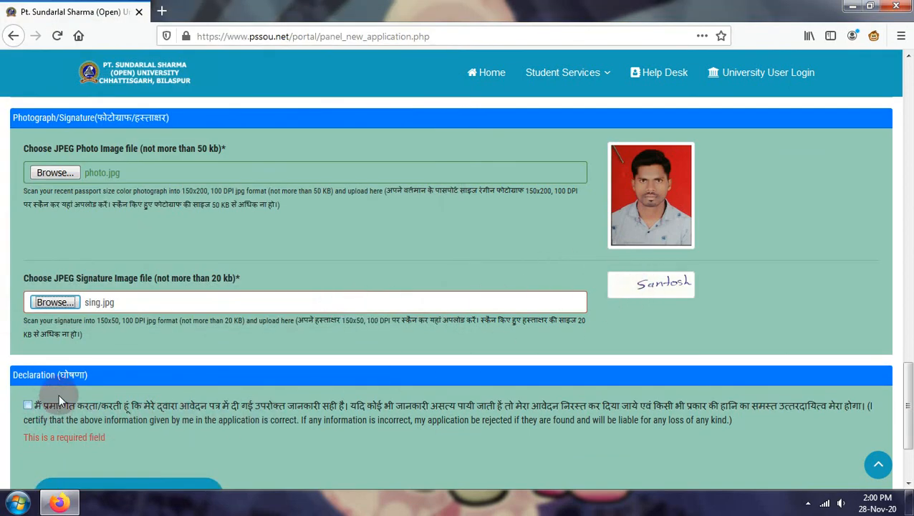
{"action": "scroll", "coordinate": [203, 336], "scroll_direction": "up", "scroll_amount": 13}
{"action": "scroll", "coordinate": [309, 322], "scroll_direction": "up", "scroll_amount": 10}
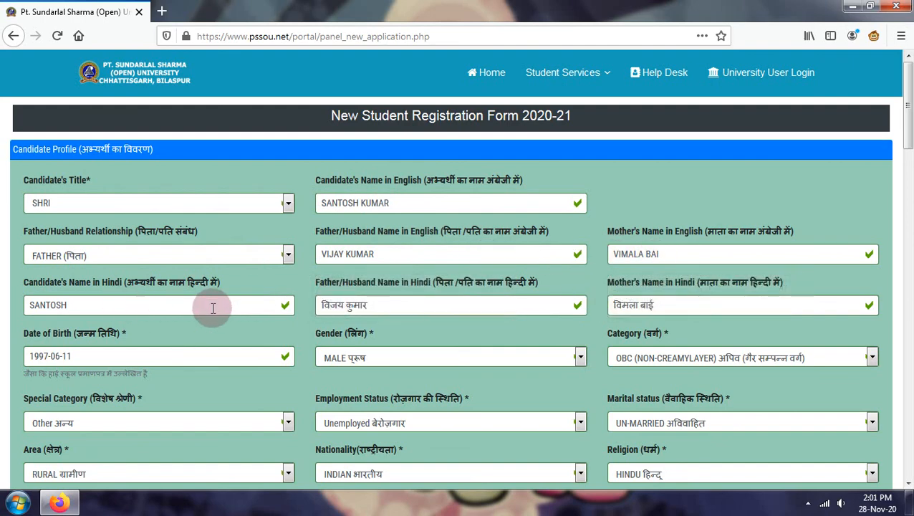
- Set Category to OBC (CREAMYLAYER), keep Employment Status as Unemployed, and scroll to the Declaration
{"action": "scroll", "coordinate": [592, 310], "scroll_direction": "down", "scroll_amount": 3}
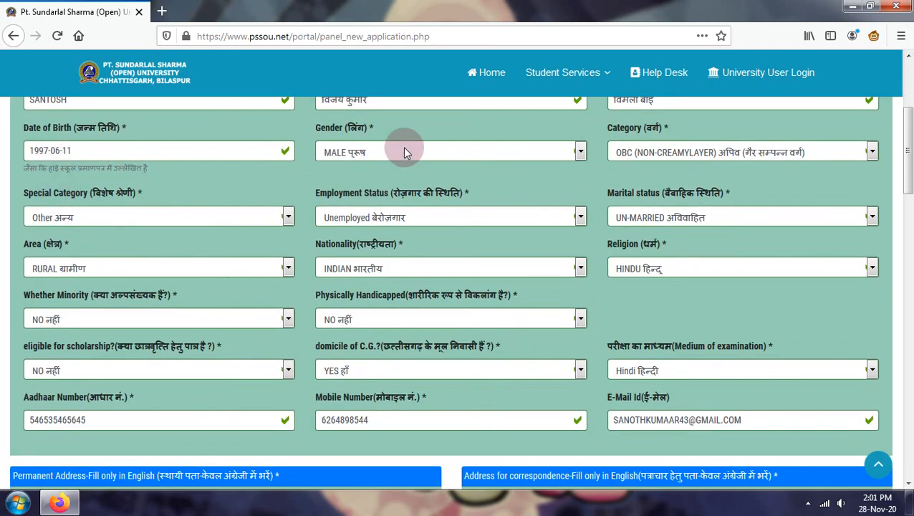
{"action": "left_click", "coordinate": [670, 159]}
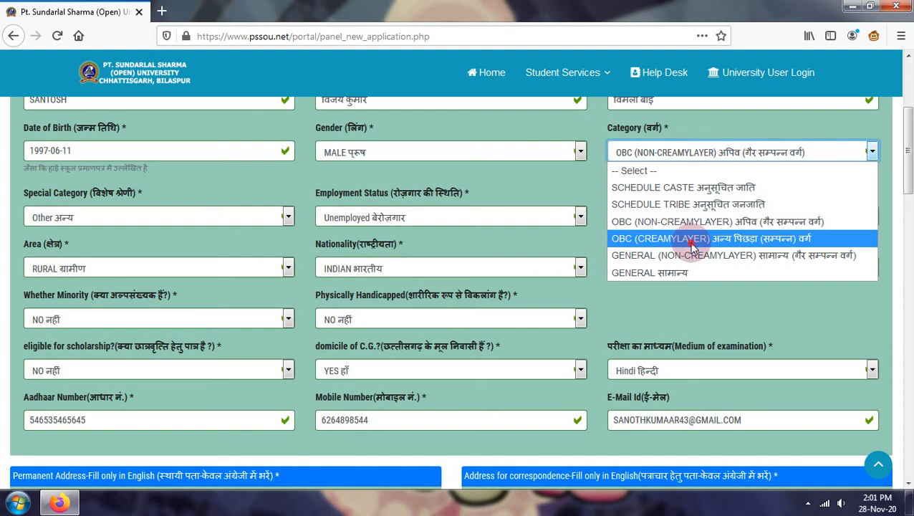
{"action": "left_click", "coordinate": [693, 244]}
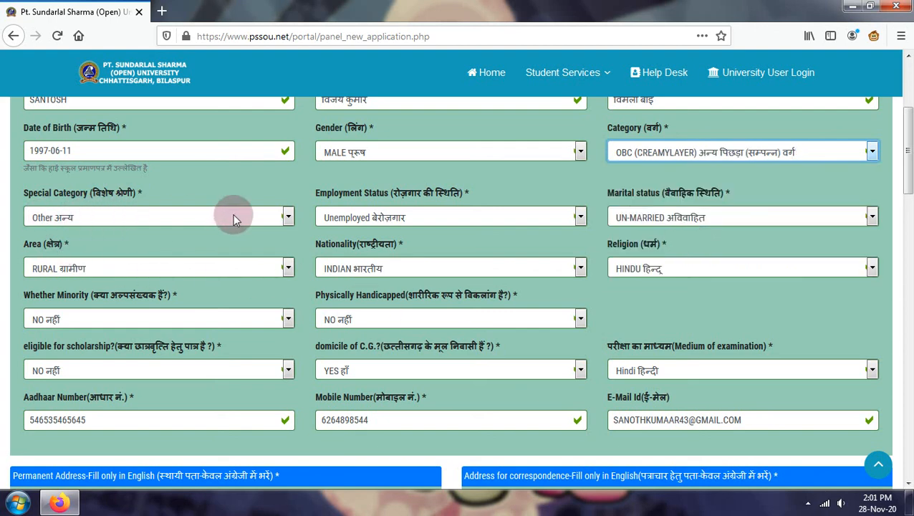
{"action": "left_click", "coordinate": [422, 215]}
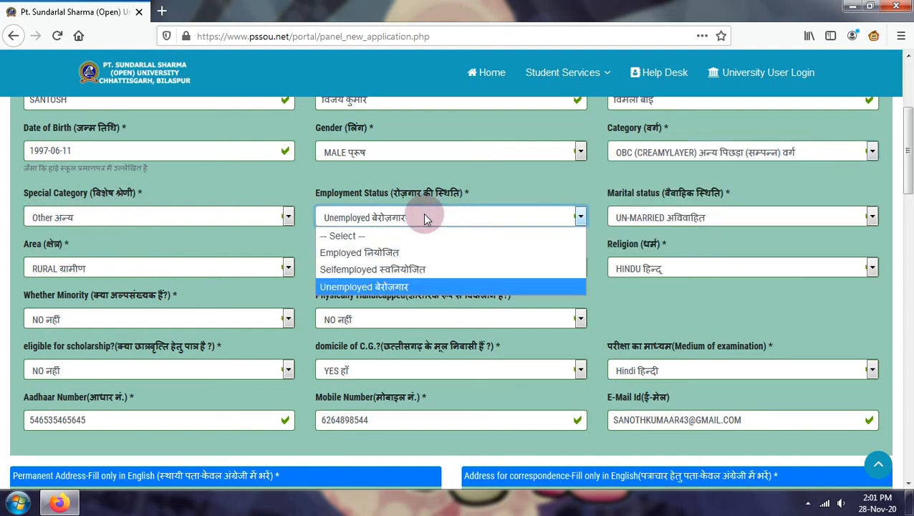
{"action": "left_click", "coordinate": [411, 288]}
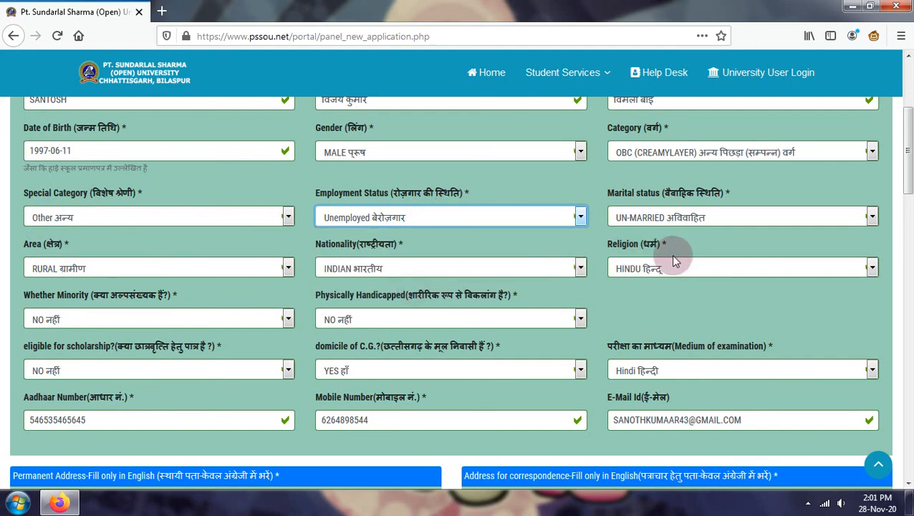
{"action": "scroll", "coordinate": [577, 348], "scroll_direction": "down", "scroll_amount": 6}
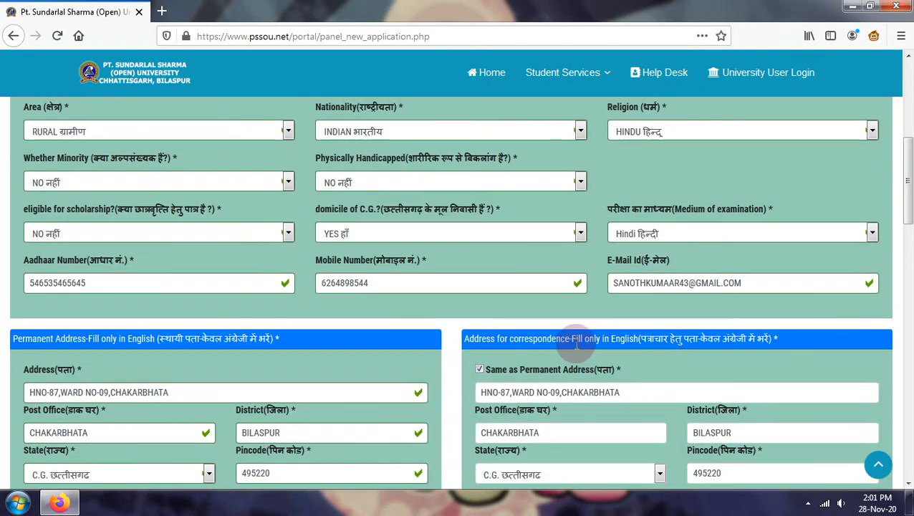
{"action": "scroll", "coordinate": [574, 347], "scroll_direction": "down", "scroll_amount": 6}
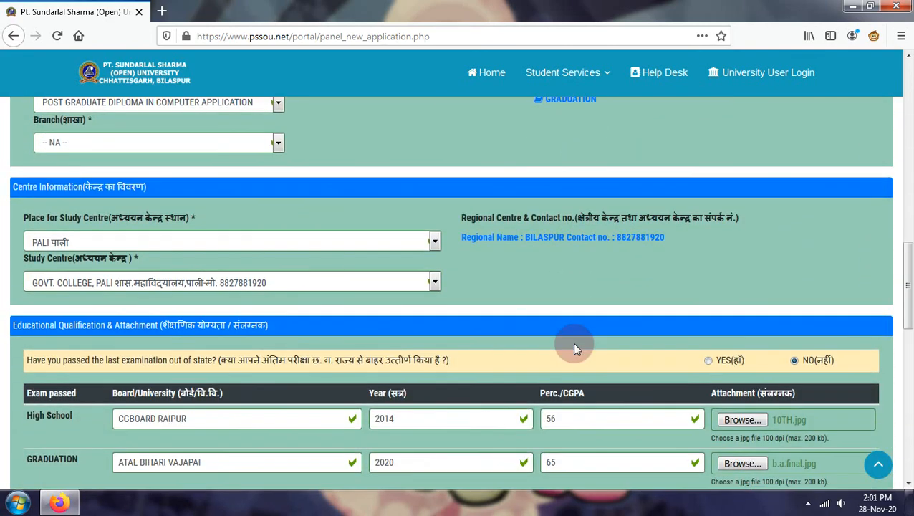
{"action": "scroll", "coordinate": [573, 344], "scroll_direction": "down", "scroll_amount": 5}
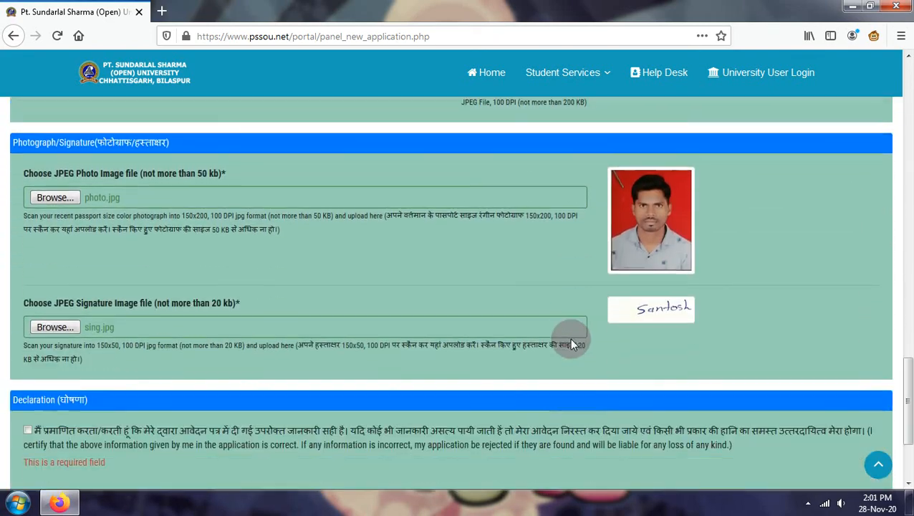
- Accept the declaration and continue the registration
{"action": "left_click", "coordinate": [27, 283]}
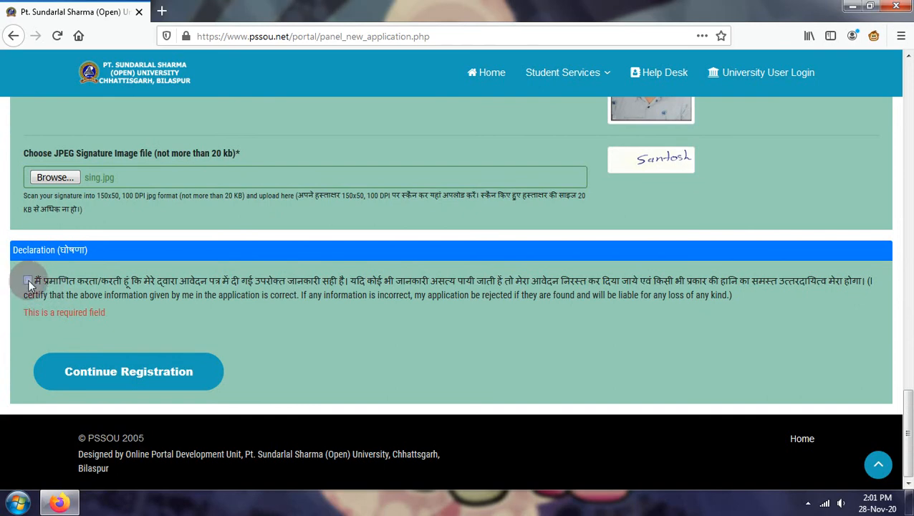
{"action": "left_click", "coordinate": [27, 282]}
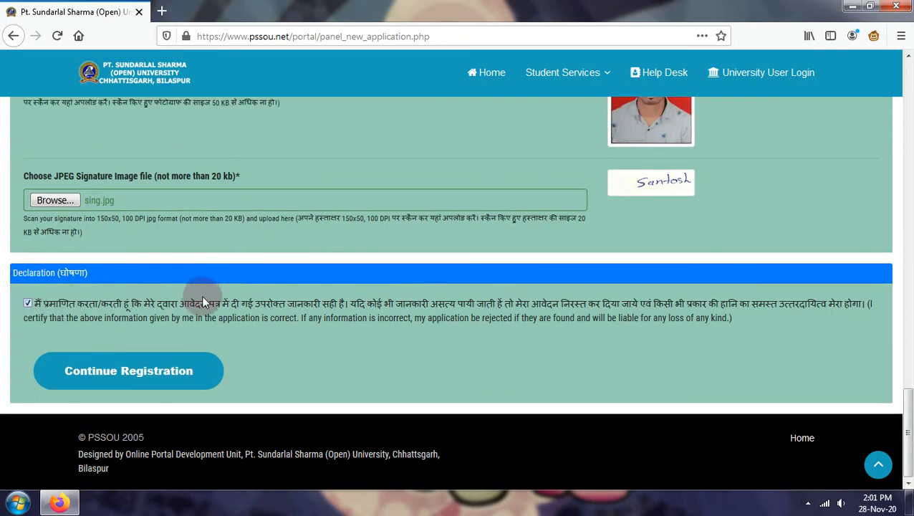
{"action": "left_click", "coordinate": [159, 379]}
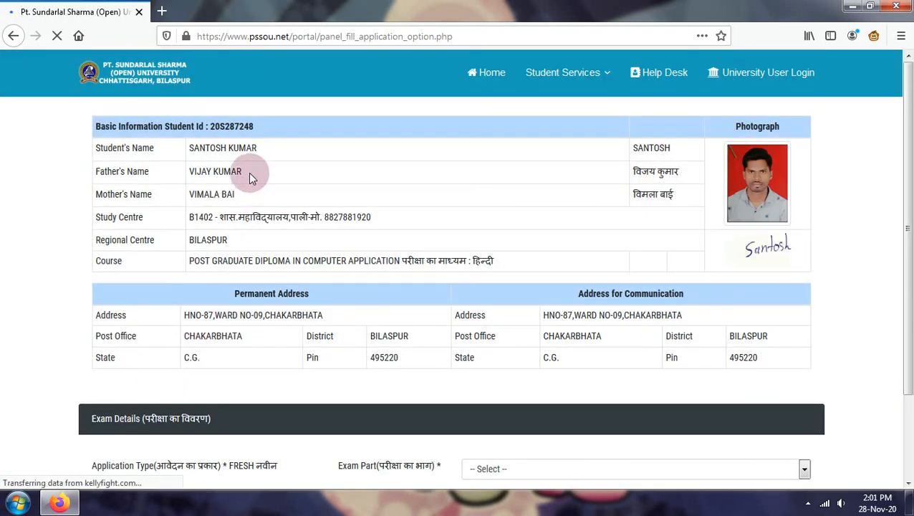
- Close the advert tab that popped up over the exam details page
{"action": "scroll", "coordinate": [536, 297], "scroll_direction": "down", "scroll_amount": 2}
{"action": "left_click", "coordinate": [541, 313]}
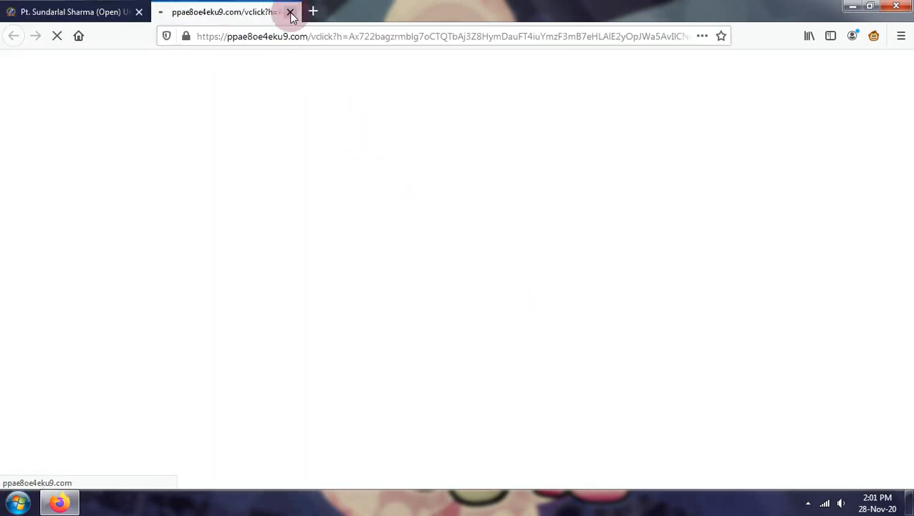
{"action": "left_click", "coordinate": [290, 12]}
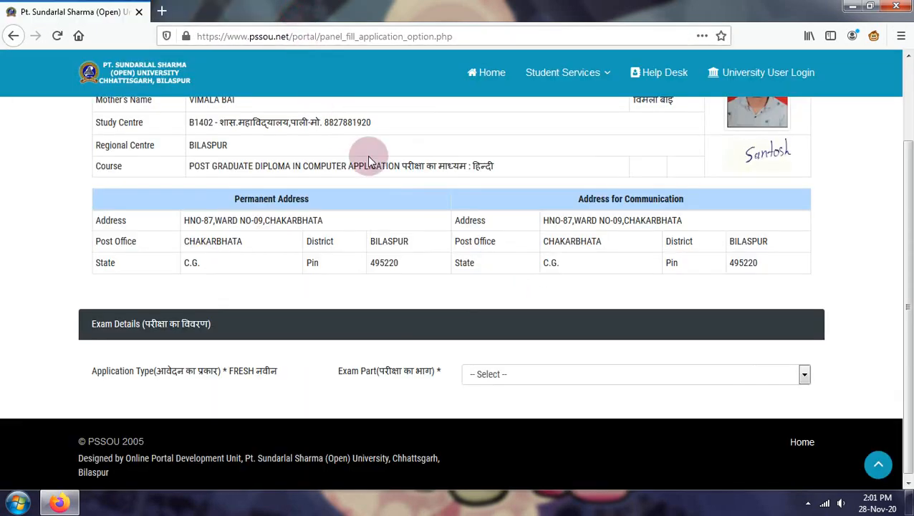
- Choose POST GRADUATE DIPLOMA IN COMPUTER APPLICATION as exam part and submit with the 13700.00 full fee
{"action": "left_click", "coordinate": [521, 376]}
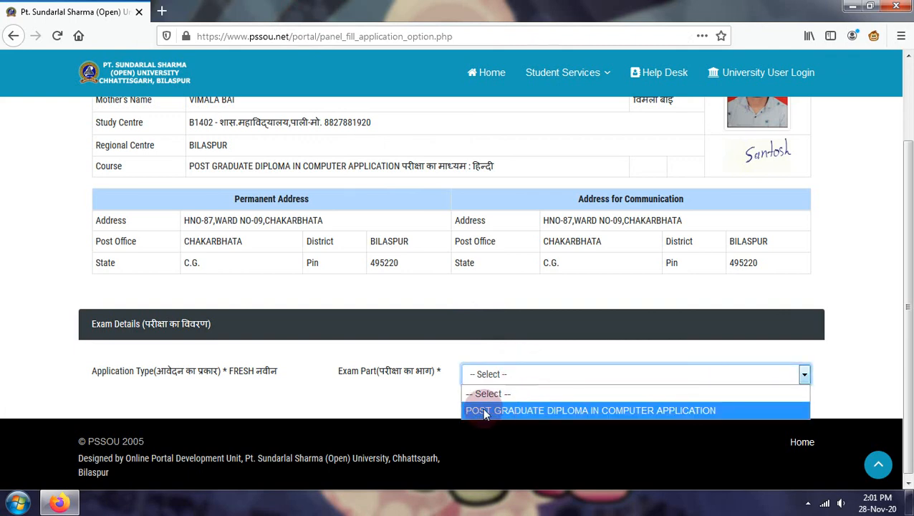
{"action": "left_click", "coordinate": [568, 410]}
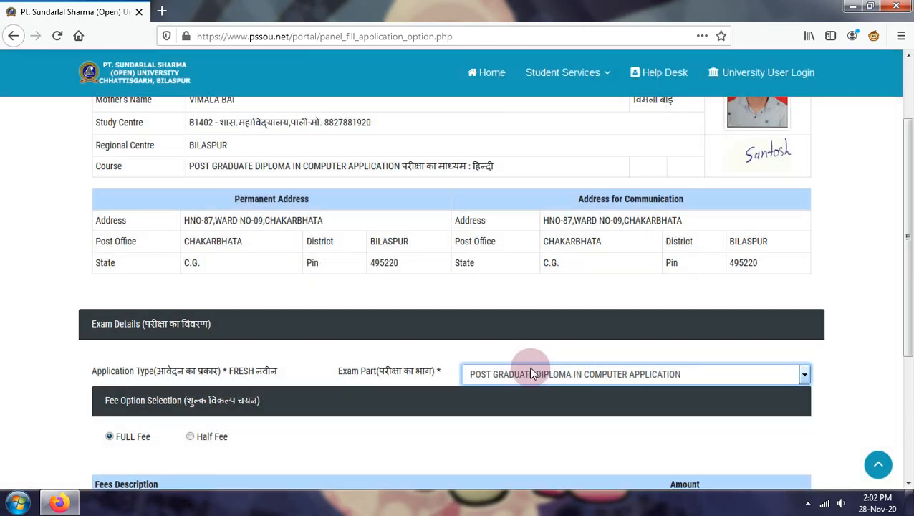
{"action": "scroll", "coordinate": [529, 376], "scroll_direction": "down", "scroll_amount": 6}
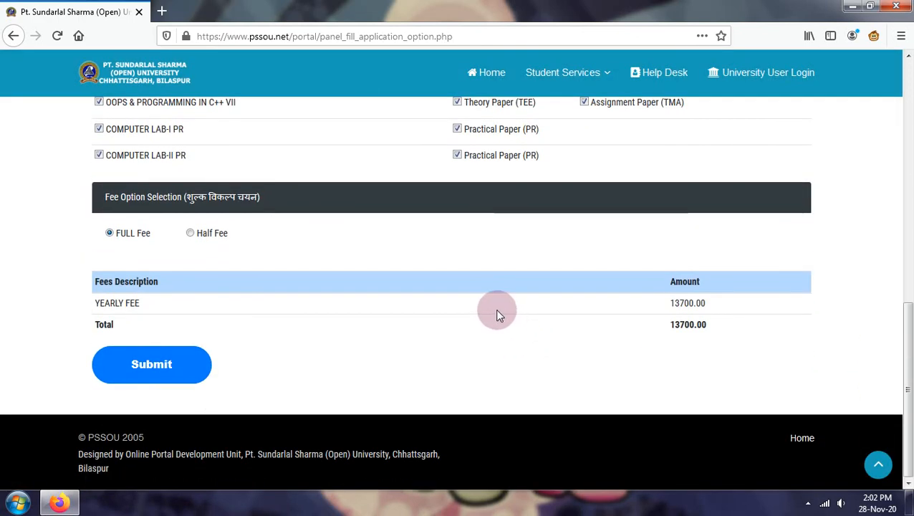
{"action": "scroll", "coordinate": [658, 283], "scroll_direction": "up", "scroll_amount": 4}
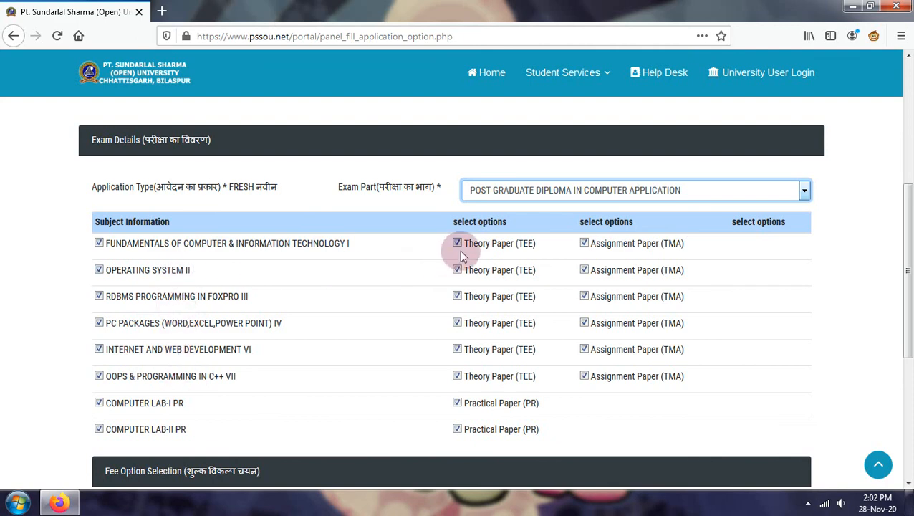
{"action": "scroll", "coordinate": [459, 250], "scroll_direction": "down", "scroll_amount": 4}
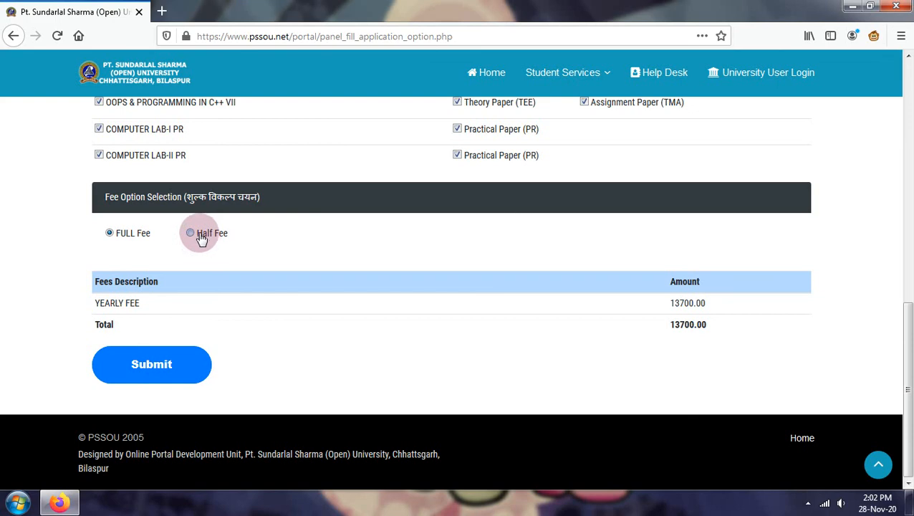
{"action": "left_click", "coordinate": [167, 365]}
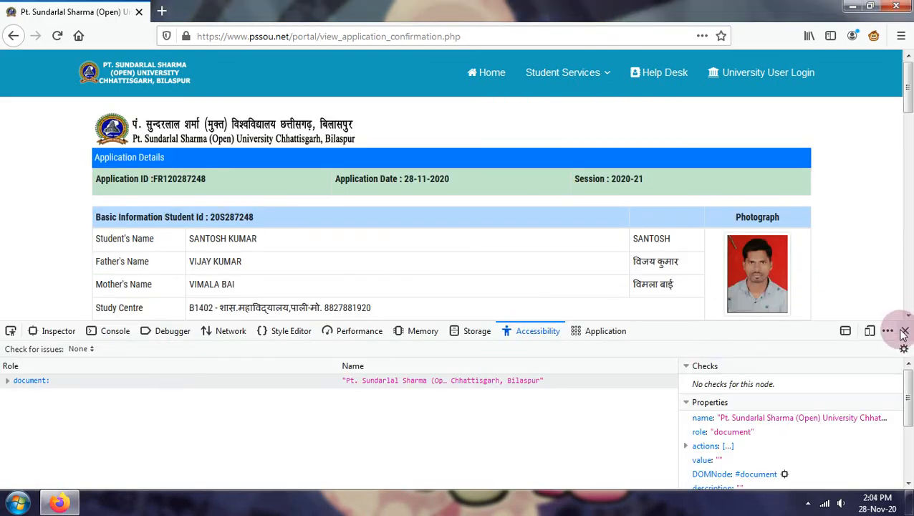
- Close developer tools, scroll through the confirmation, and open the Enter challan Details form
{"action": "left_click", "coordinate": [904, 330]}
{"action": "scroll", "coordinate": [597, 391], "scroll_direction": "down", "scroll_amount": 2}
{"action": "scroll", "coordinate": [597, 392], "scroll_direction": "down", "scroll_amount": 5}
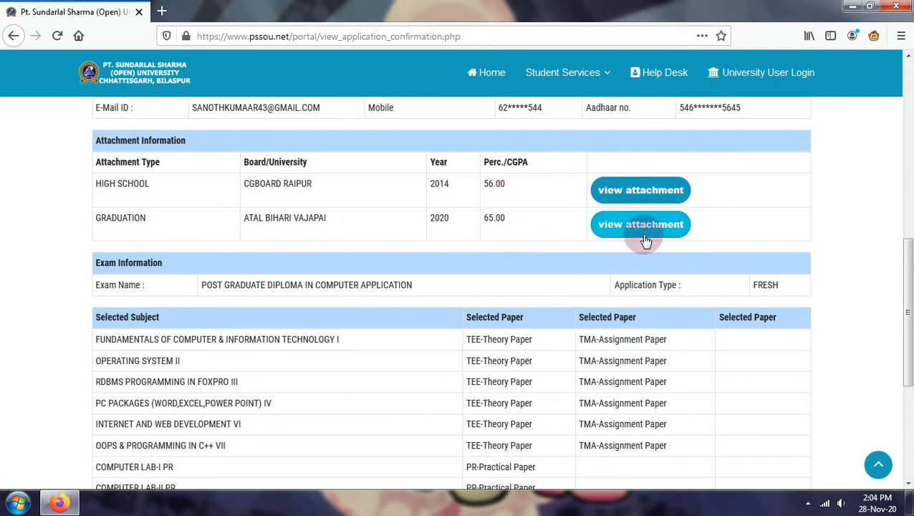
{"action": "scroll", "coordinate": [645, 224], "scroll_direction": "down", "scroll_amount": 3}
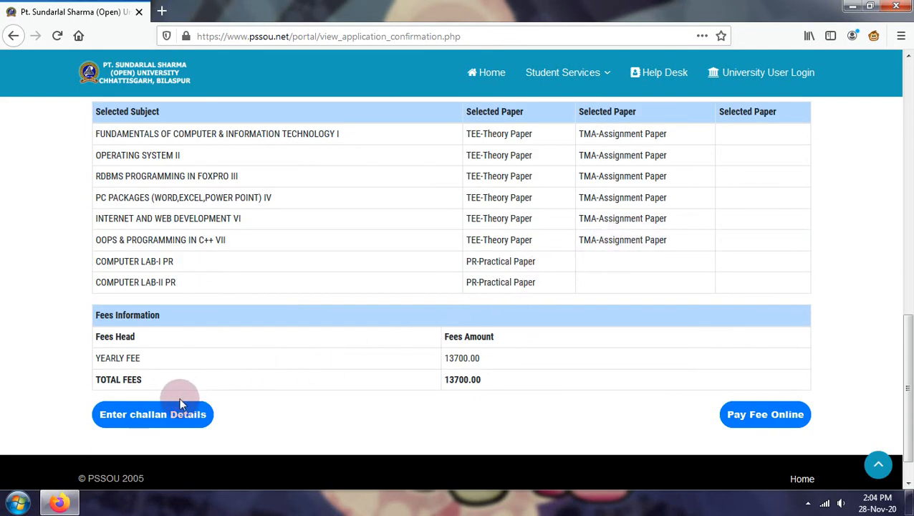
{"action": "left_click", "coordinate": [141, 418]}
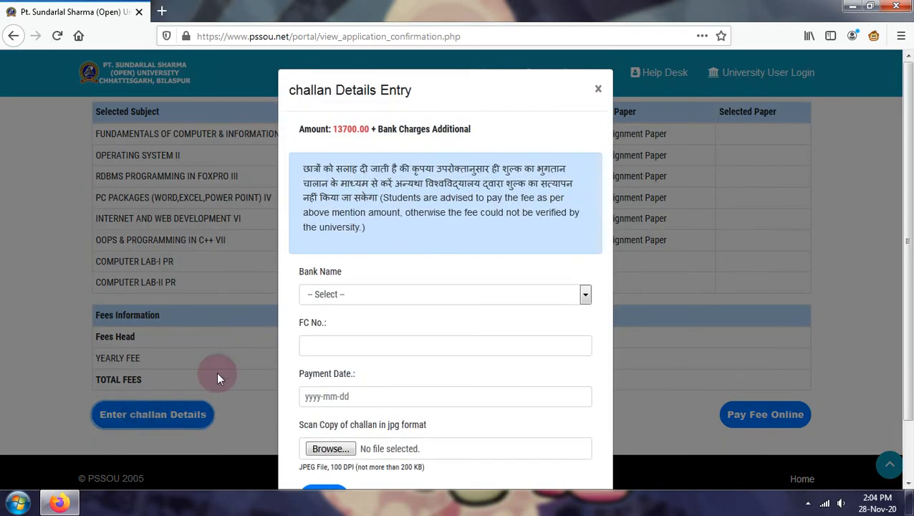
- Select CHHATTISGARH GRAMIN BANK in the challan form and try the FC No. and Payment Date fields
{"action": "left_click", "coordinate": [358, 294]}
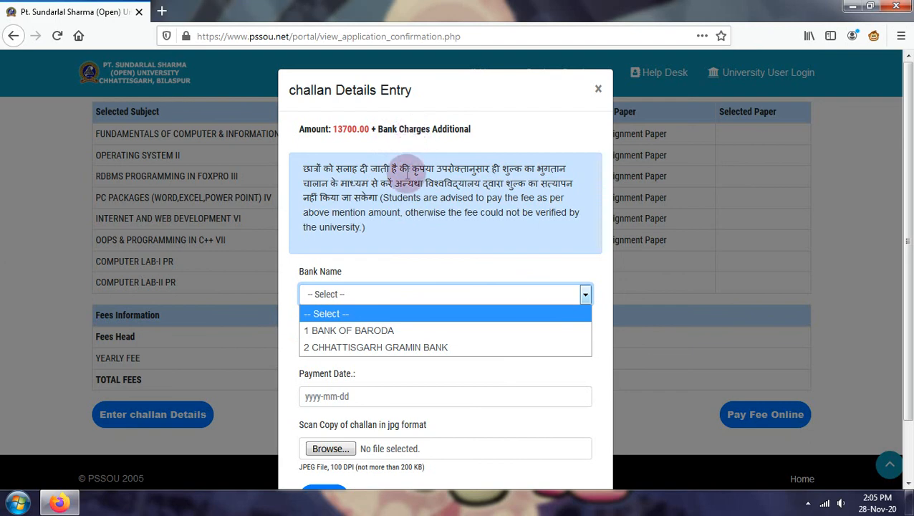
{"action": "left_click", "coordinate": [365, 348]}
{"action": "left_click", "coordinate": [331, 349]}
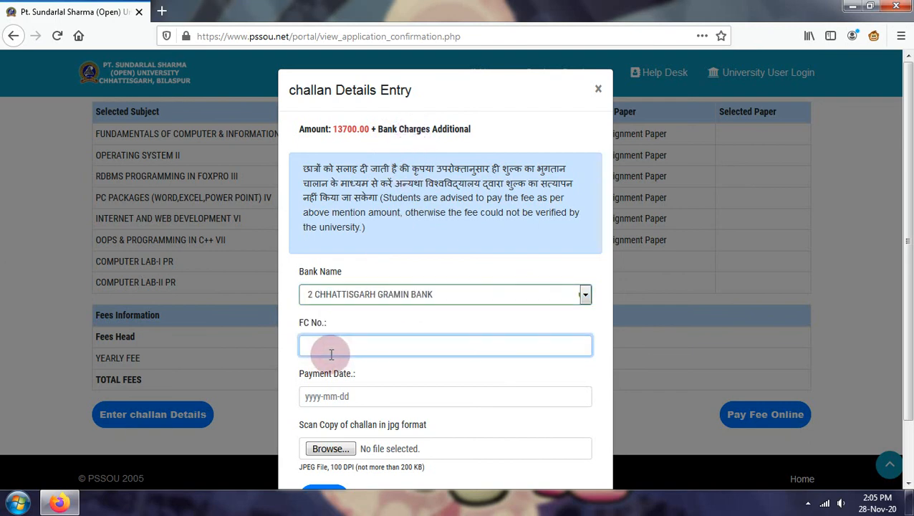
{"action": "scroll", "coordinate": [331, 354], "scroll_direction": "down", "scroll_amount": 2}
{"action": "left_click", "coordinate": [330, 335]}
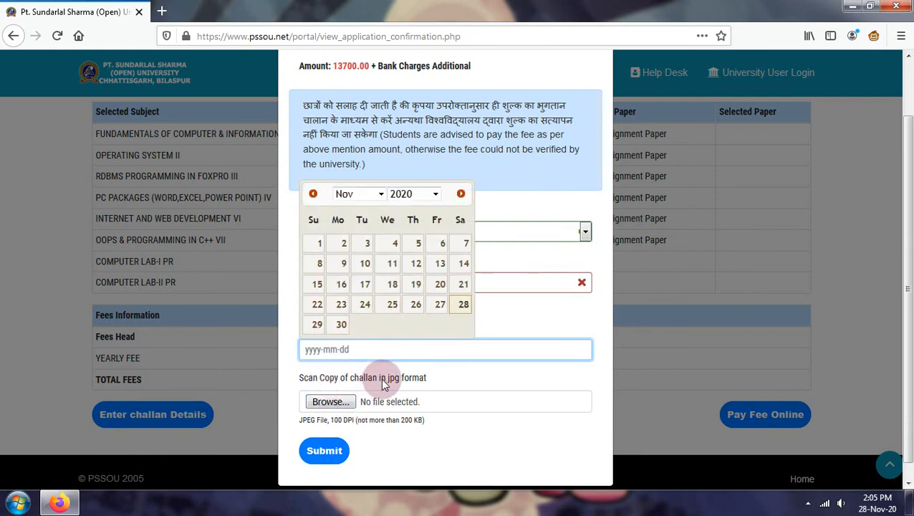
{"action": "left_click", "coordinate": [507, 242]}
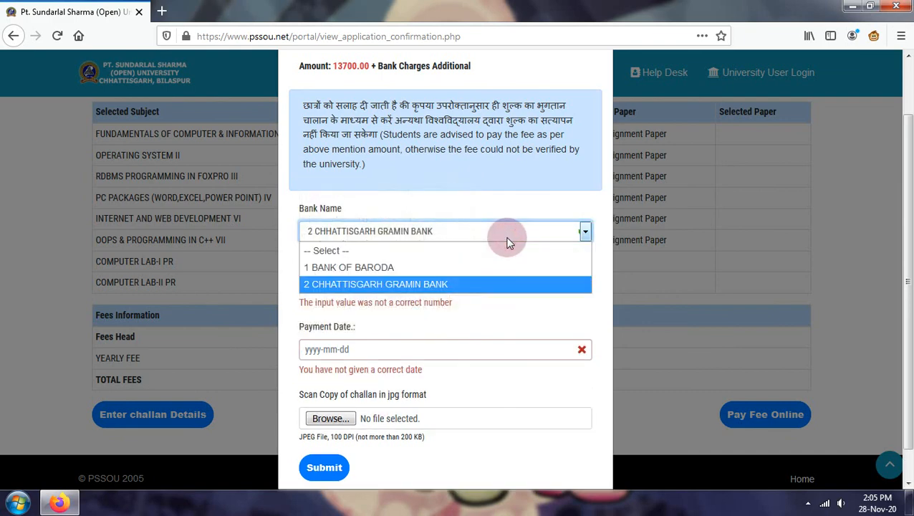
{"action": "left_click", "coordinate": [424, 286]}
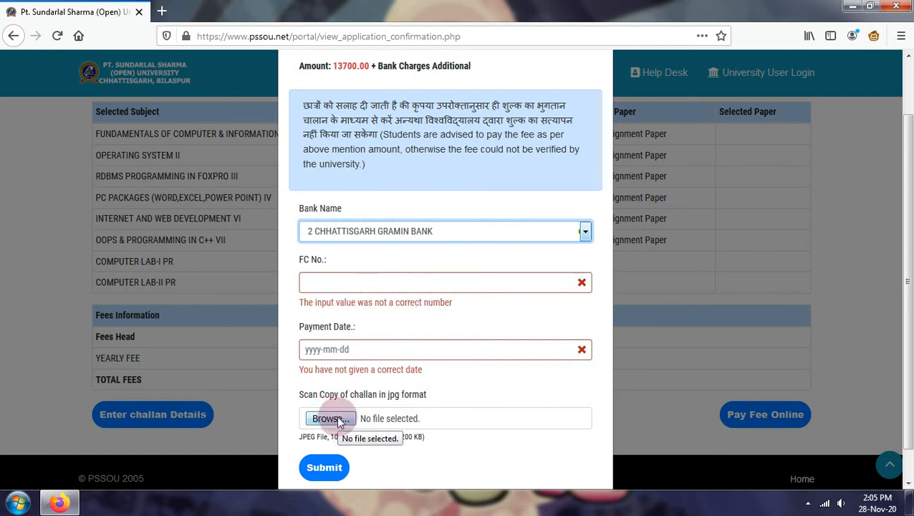
- Close the challan form unsubmitted and choose Pay Fee Online instead
{"action": "scroll", "coordinate": [372, 400], "scroll_direction": "up", "scroll_amount": 2}
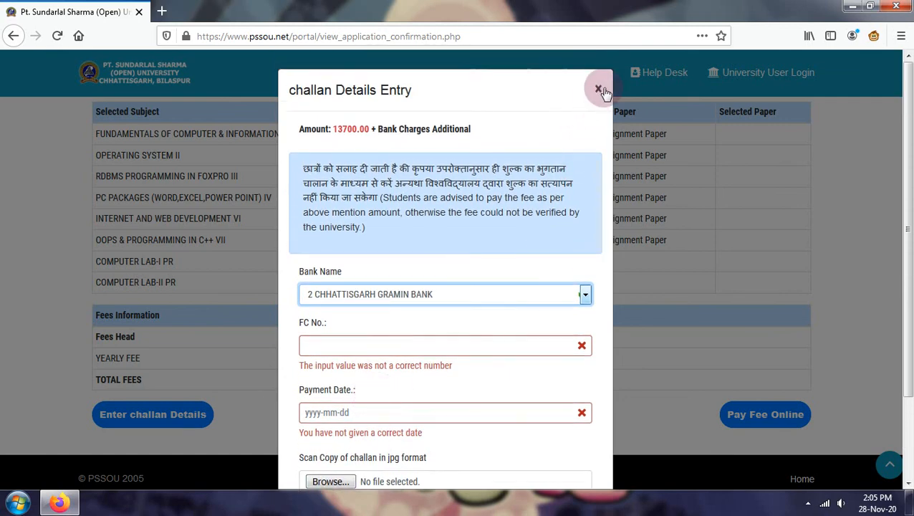
{"action": "left_click", "coordinate": [598, 89]}
{"action": "left_click", "coordinate": [736, 422]}
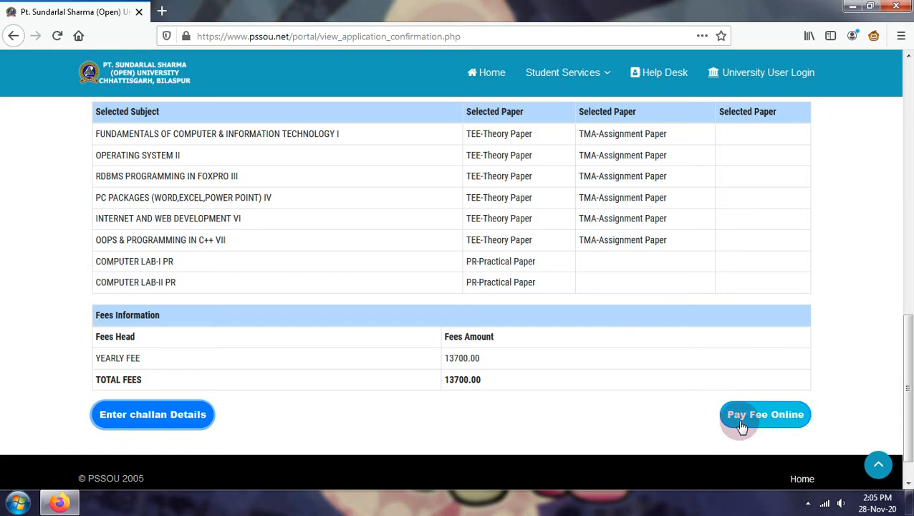
- Leave the blank payment page for the confirmation page and close the stray blank tab
{"action": "left_click", "coordinate": [740, 424]}
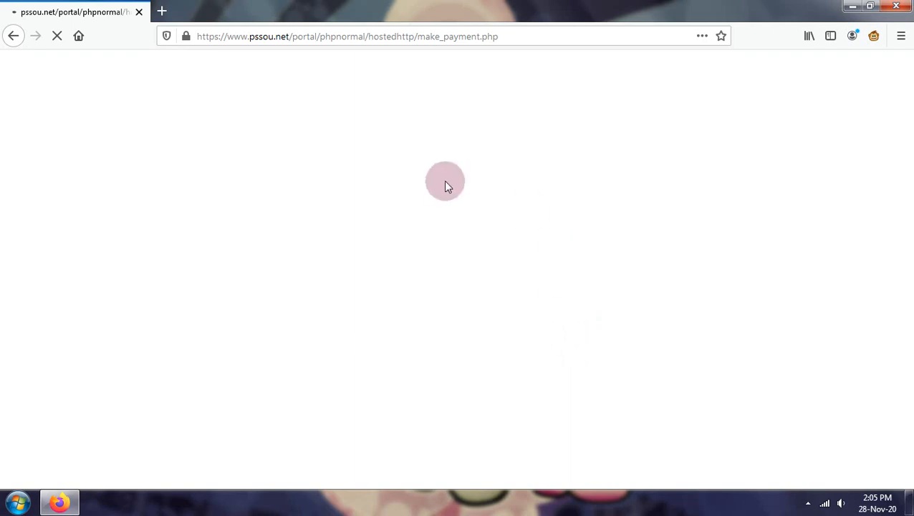
{"action": "left_click", "coordinate": [13, 35]}
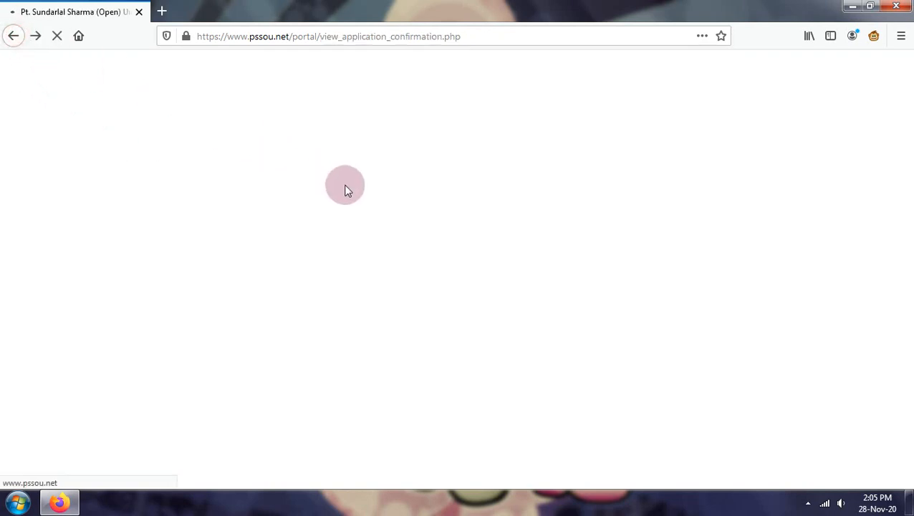
{"action": "scroll", "coordinate": [251, 182], "scroll_direction": "up", "scroll_amount": 10}
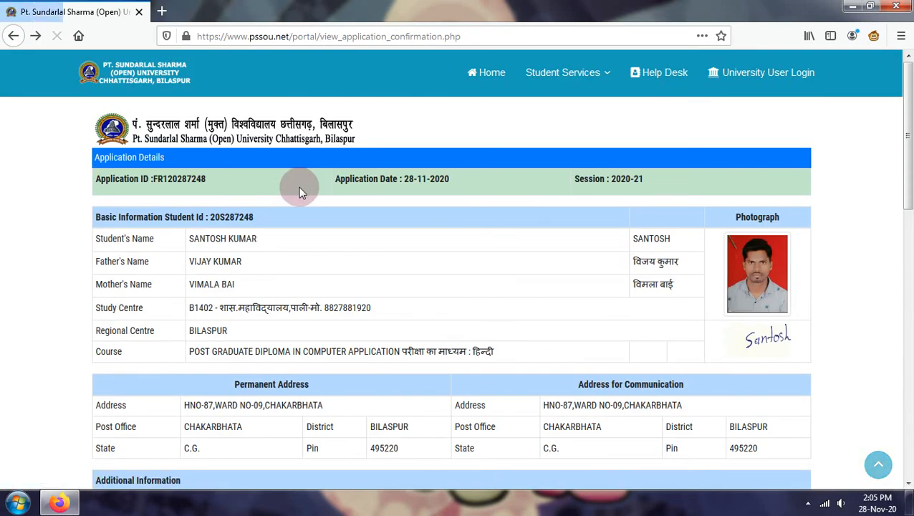
{"action": "left_click", "coordinate": [155, 179]}
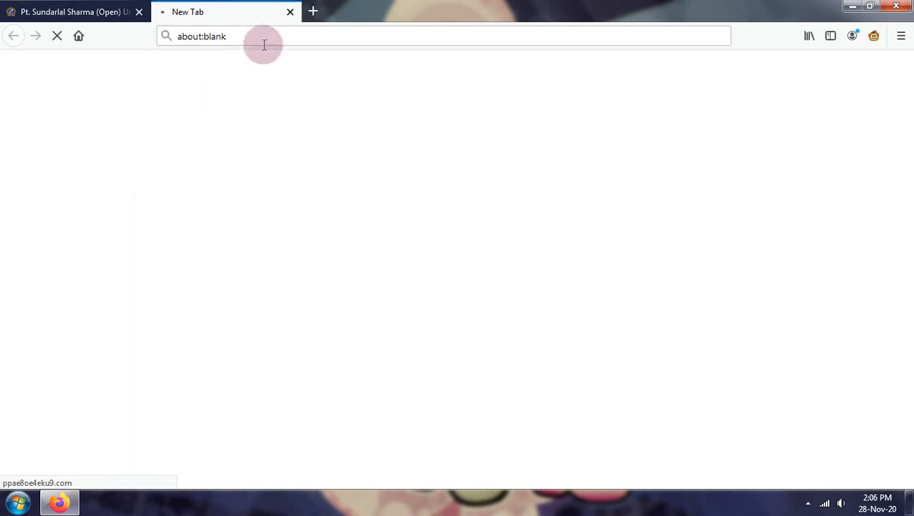
{"action": "left_click", "coordinate": [291, 12]}
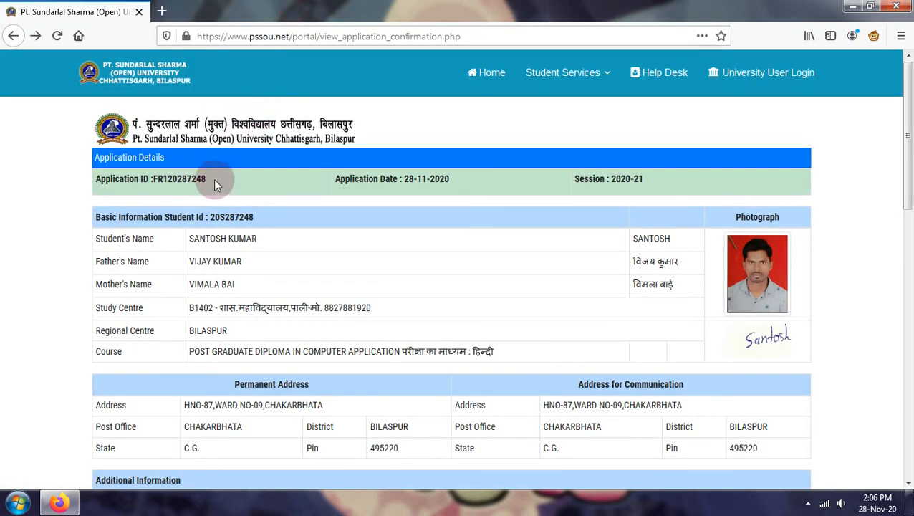
- Retry Pay Fee Online from Fees Information, which returns to the confirmation page
{"action": "scroll", "coordinate": [643, 424], "scroll_direction": "down", "scroll_amount": 12}
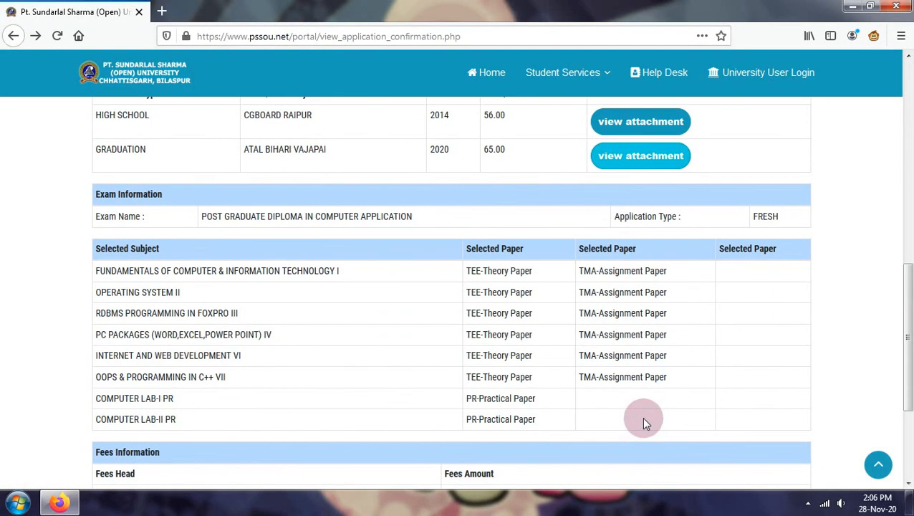
{"action": "scroll", "coordinate": [601, 429], "scroll_direction": "down", "scroll_amount": 3}
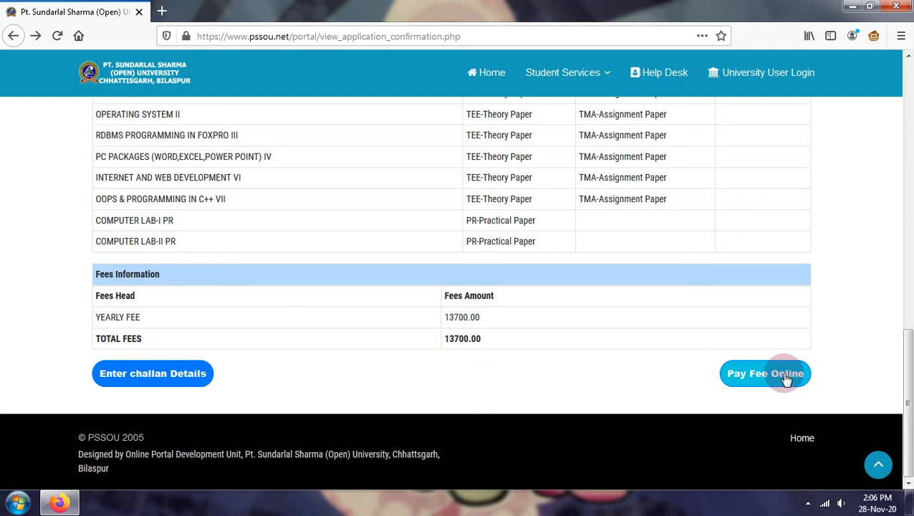
{"action": "left_click", "coordinate": [786, 379]}
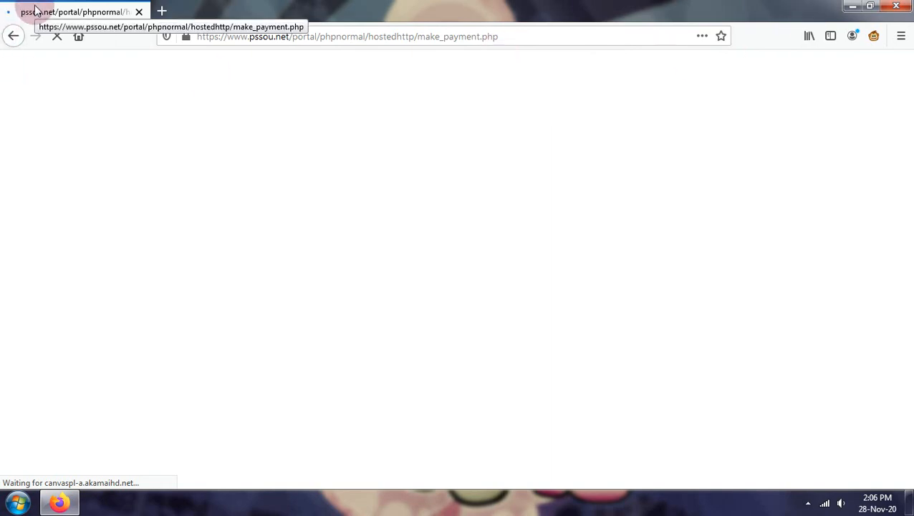
{"action": "scroll", "coordinate": [521, 247], "scroll_direction": "down", "scroll_amount": 2}
{"action": "scroll", "coordinate": [524, 254], "scroll_direction": "up", "scroll_amount": 5}
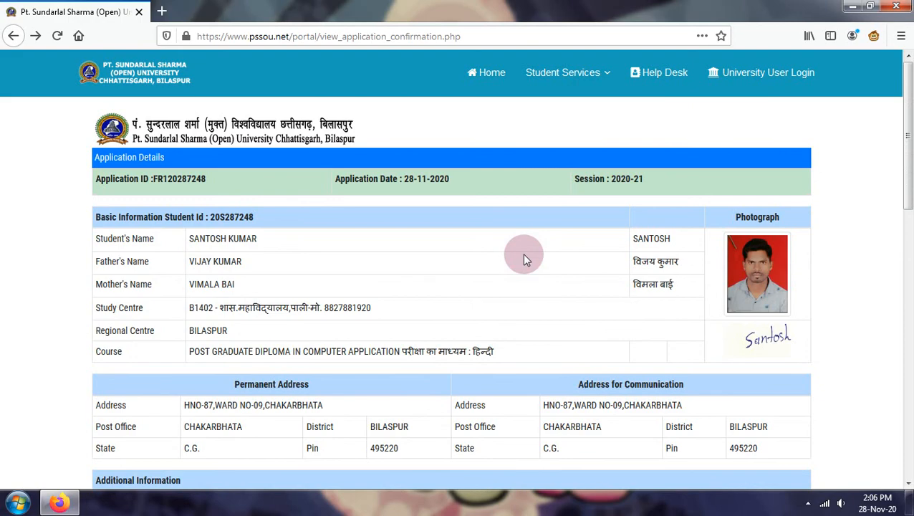
- Review the PGDCA 2020-21 confirmation details and attachments, then go to the portal Home page
{"action": "scroll", "coordinate": [523, 256], "scroll_direction": "down", "scroll_amount": 3}
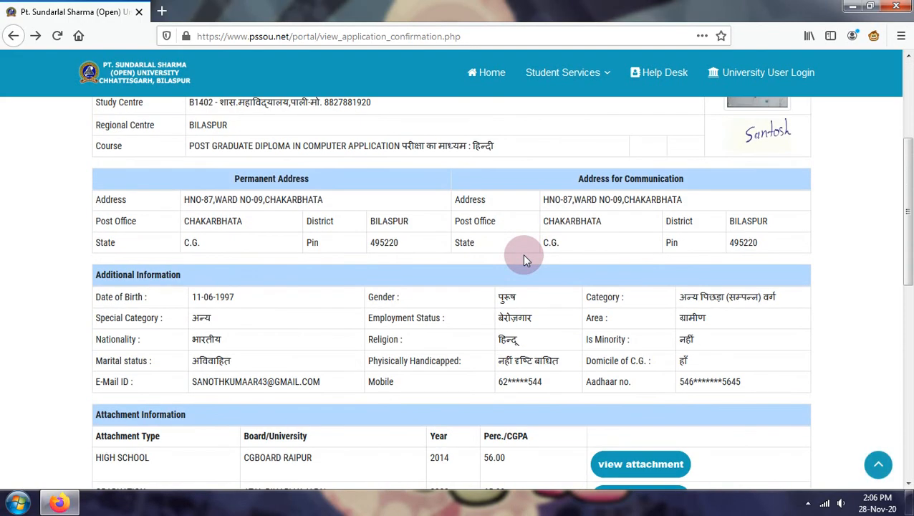
{"action": "scroll", "coordinate": [522, 254], "scroll_direction": "up", "scroll_amount": 3}
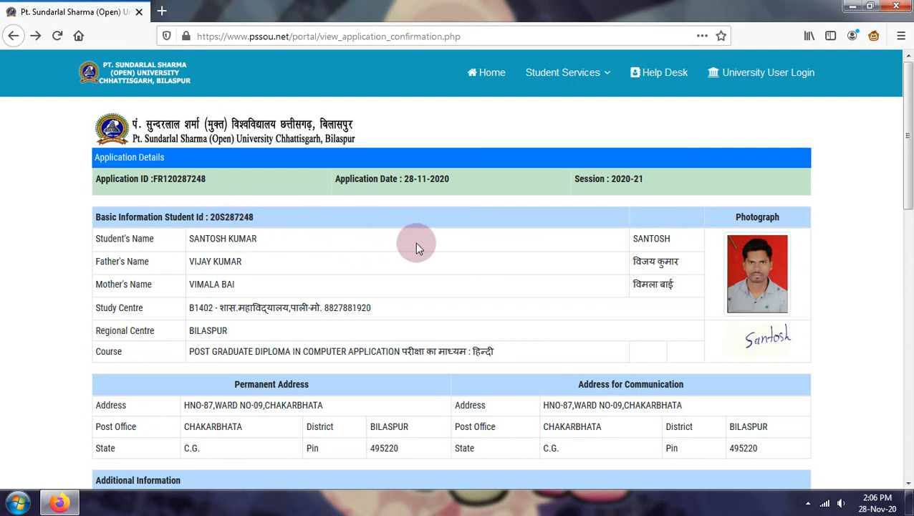
{"action": "scroll", "coordinate": [415, 242], "scroll_direction": "down", "scroll_amount": 2}
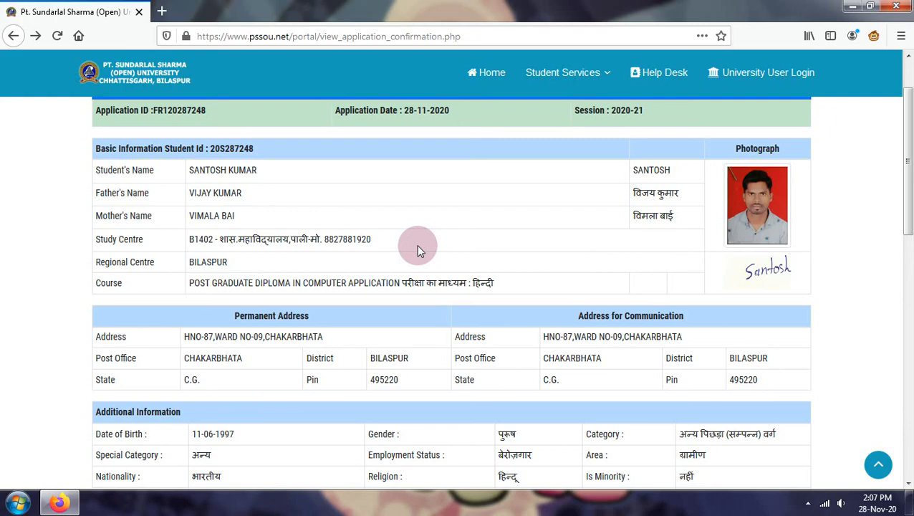
{"action": "scroll", "coordinate": [421, 265], "scroll_direction": "down", "scroll_amount": 6}
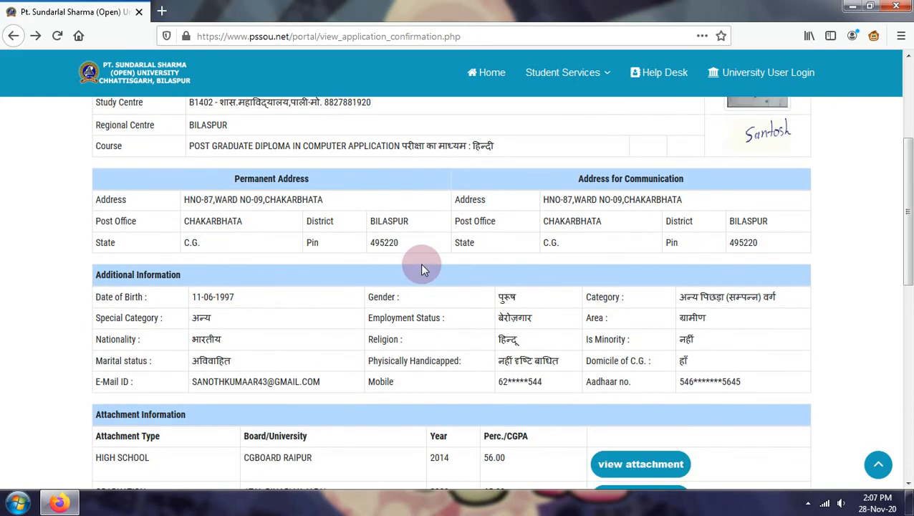
{"action": "scroll", "coordinate": [420, 265], "scroll_direction": "up", "scroll_amount": 6}
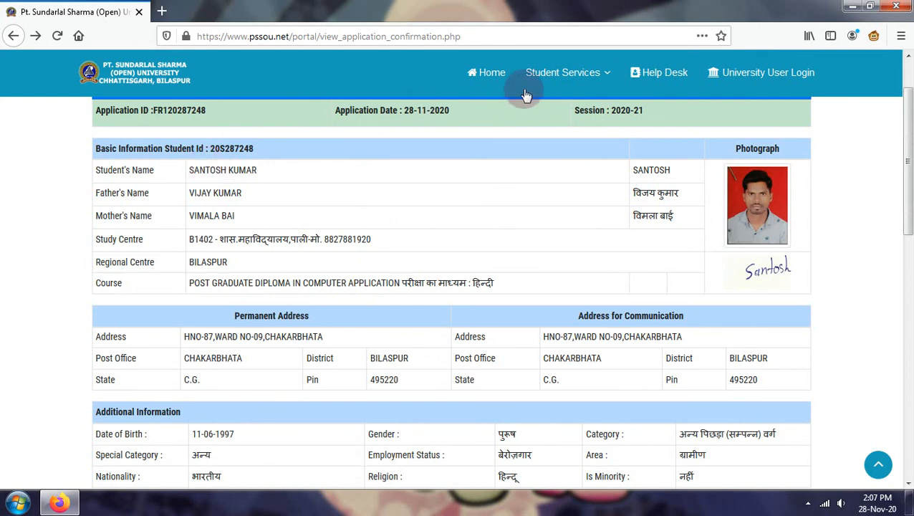
{"action": "left_click", "coordinate": [488, 76]}
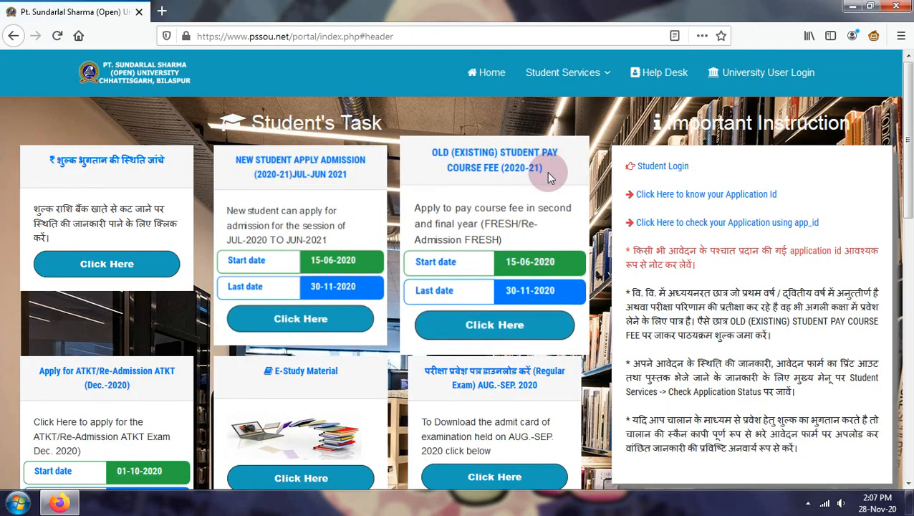
- Browse down the Student's Task cards and open the Apply for Fee Refund option
{"action": "scroll", "coordinate": [473, 271], "scroll_direction": "down", "scroll_amount": 3}
{"action": "scroll", "coordinate": [453, 261], "scroll_direction": "up", "scroll_amount": 2}
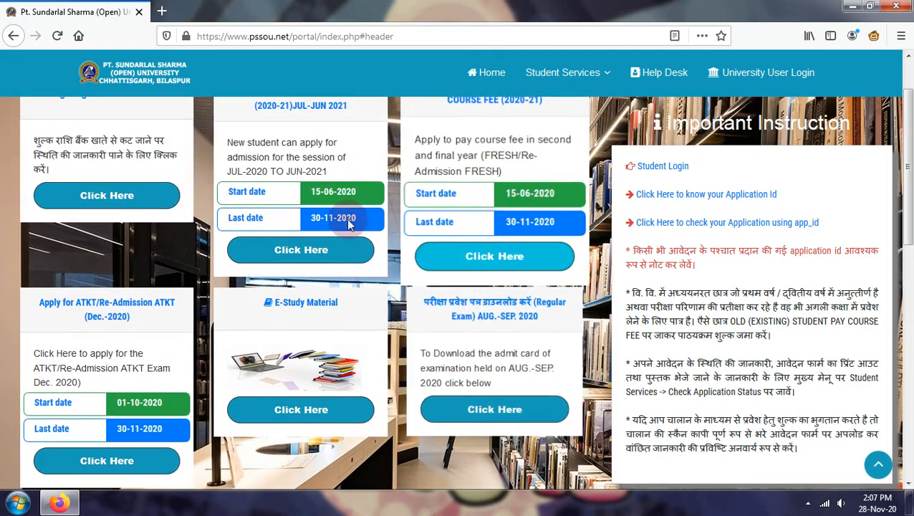
{"action": "scroll", "coordinate": [349, 225], "scroll_direction": "up", "scroll_amount": 1}
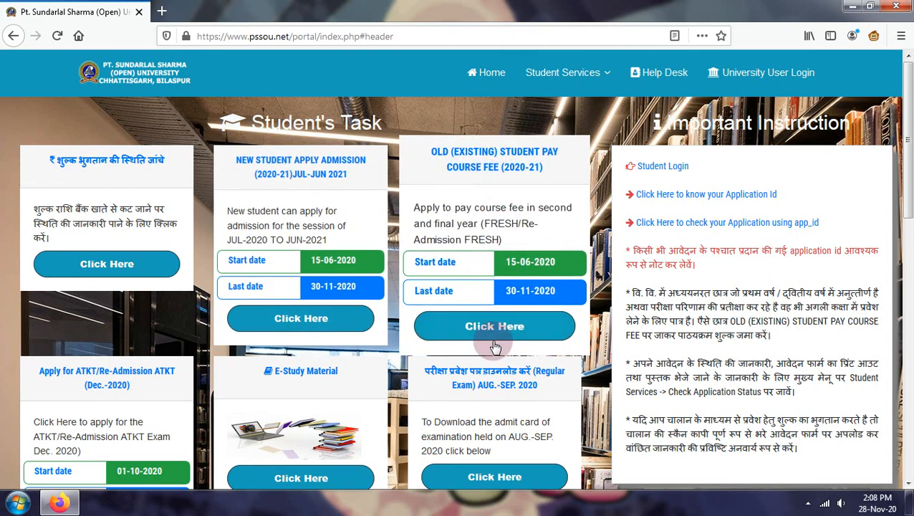
{"action": "scroll", "coordinate": [259, 351], "scroll_direction": "down", "scroll_amount": 2}
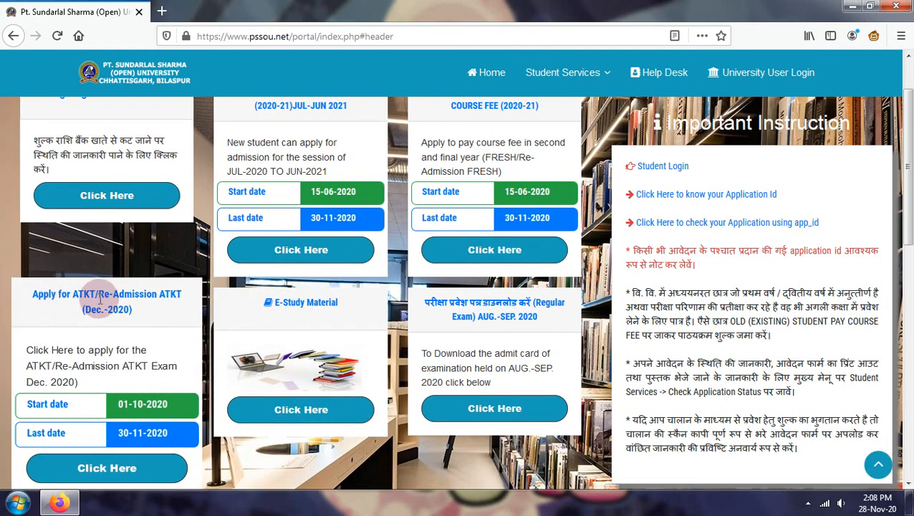
{"action": "scroll", "coordinate": [521, 181], "scroll_direction": "up", "scroll_amount": 2}
{"action": "scroll", "coordinate": [508, 179], "scroll_direction": "up", "scroll_amount": 1}
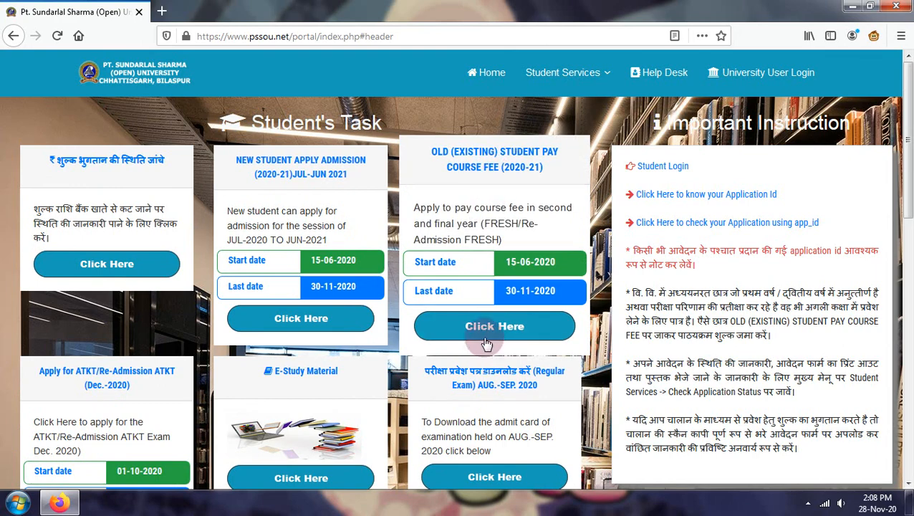
{"action": "scroll", "coordinate": [244, 391], "scroll_direction": "down", "scroll_amount": 1}
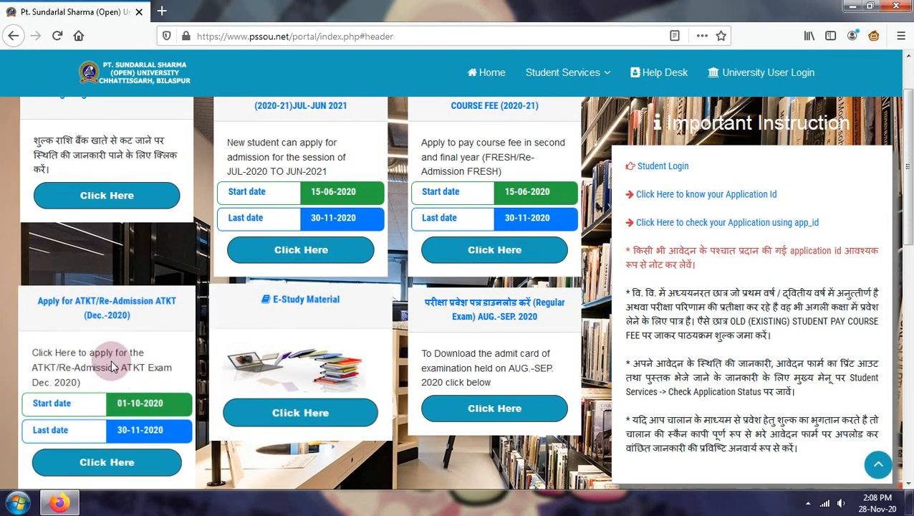
{"action": "scroll", "coordinate": [133, 329], "scroll_direction": "down", "scroll_amount": 1}
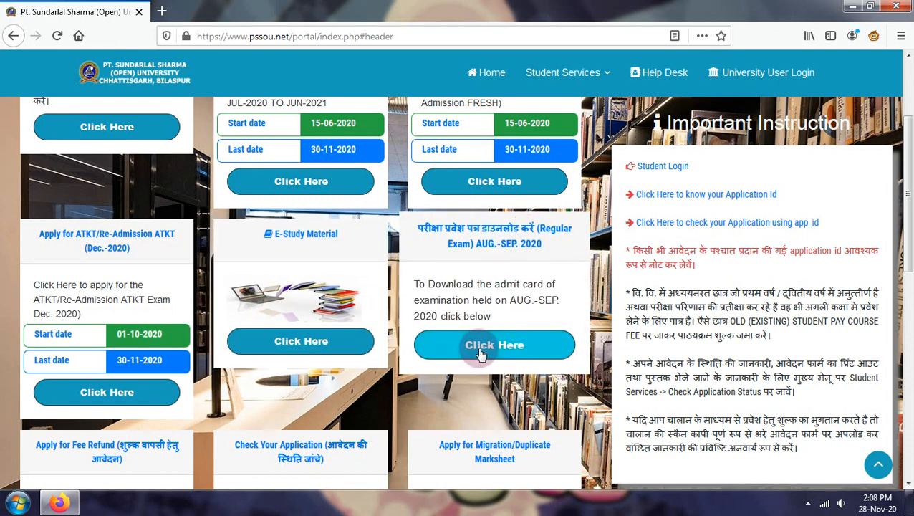
{"action": "scroll", "coordinate": [430, 343], "scroll_direction": "down", "scroll_amount": 2}
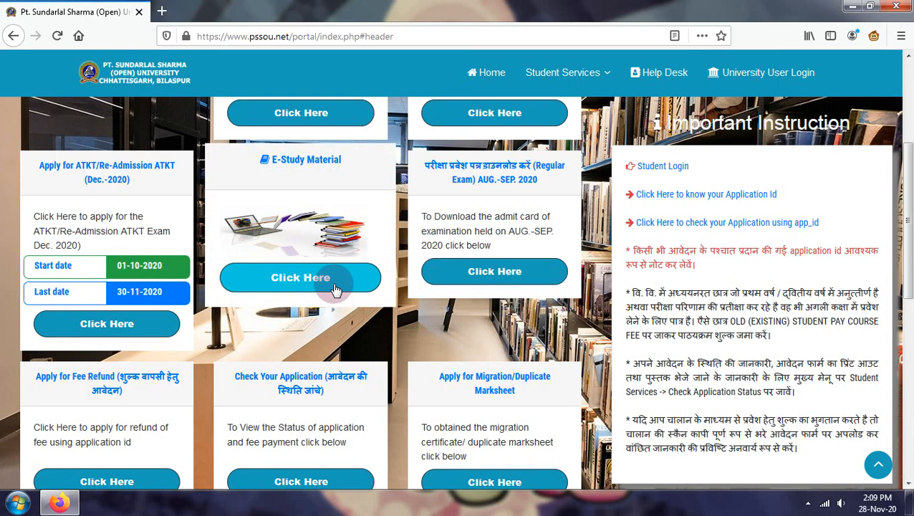
{"action": "scroll", "coordinate": [150, 385], "scroll_direction": "down", "scroll_amount": 1}
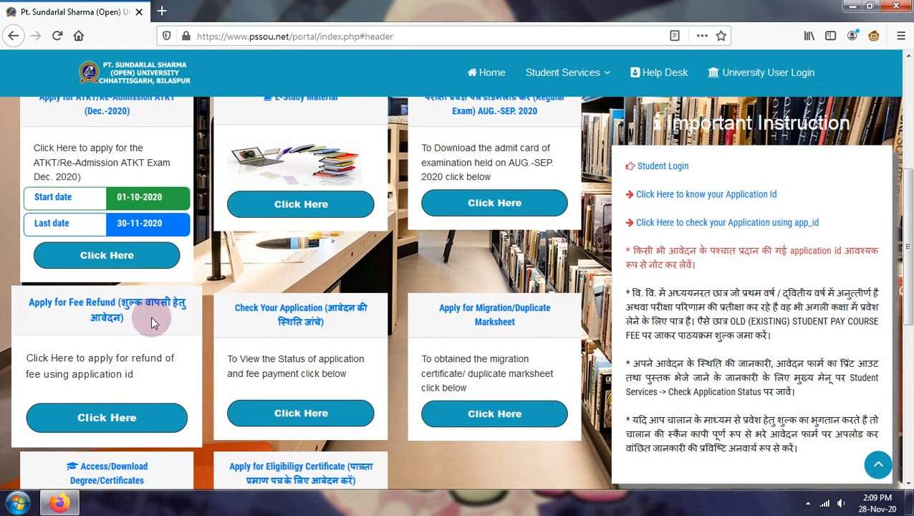
{"action": "left_click", "coordinate": [107, 419]}
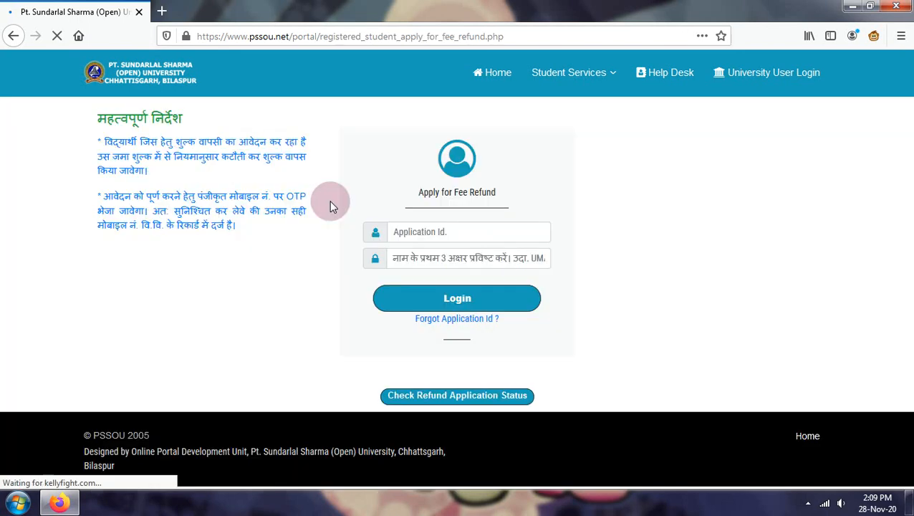
{"action": "left_click", "coordinate": [406, 227]}
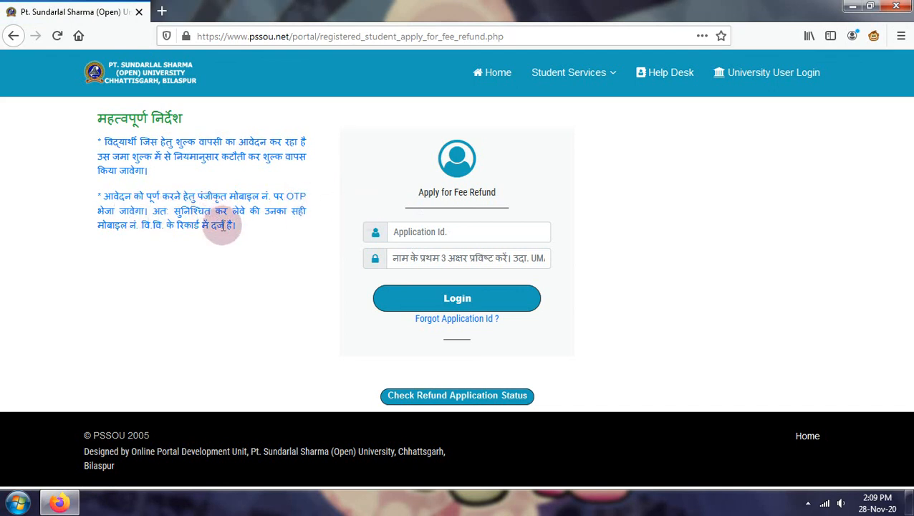
{"action": "left_click", "coordinate": [436, 232]}
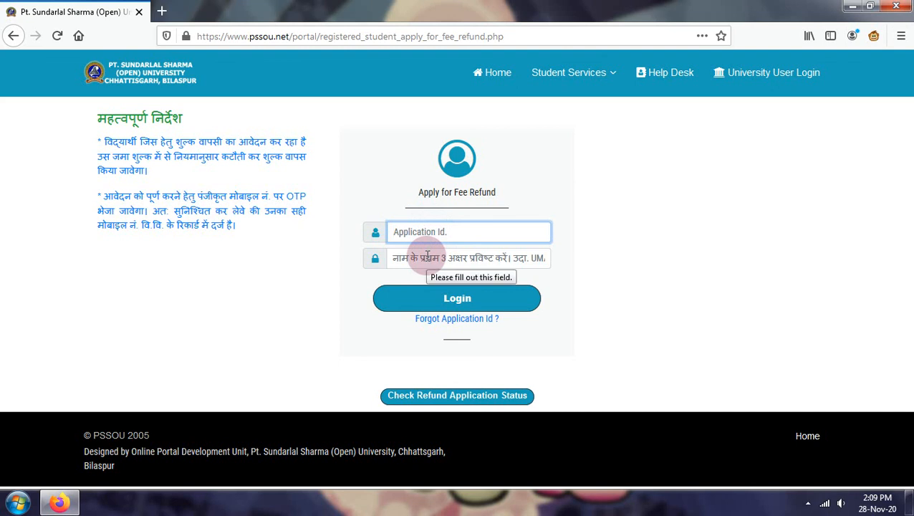
{"action": "left_click", "coordinate": [427, 256]}
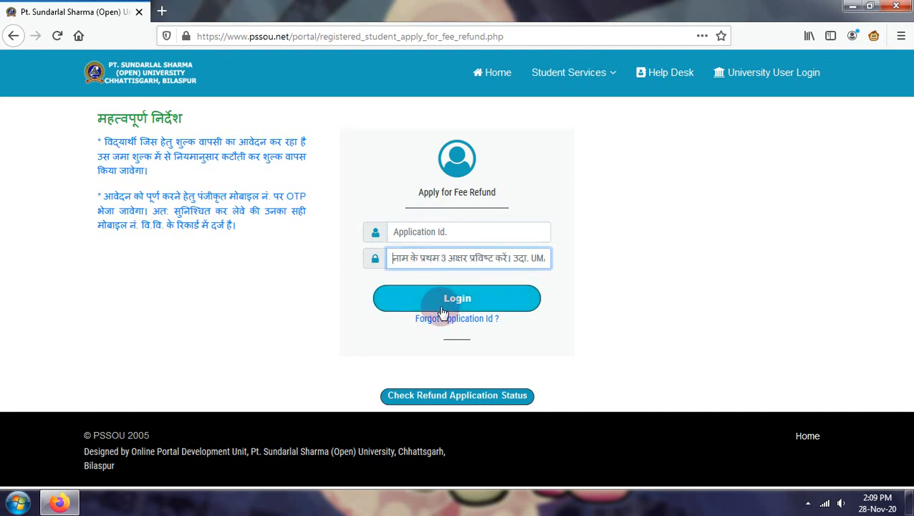
{"action": "left_click", "coordinate": [13, 36]}
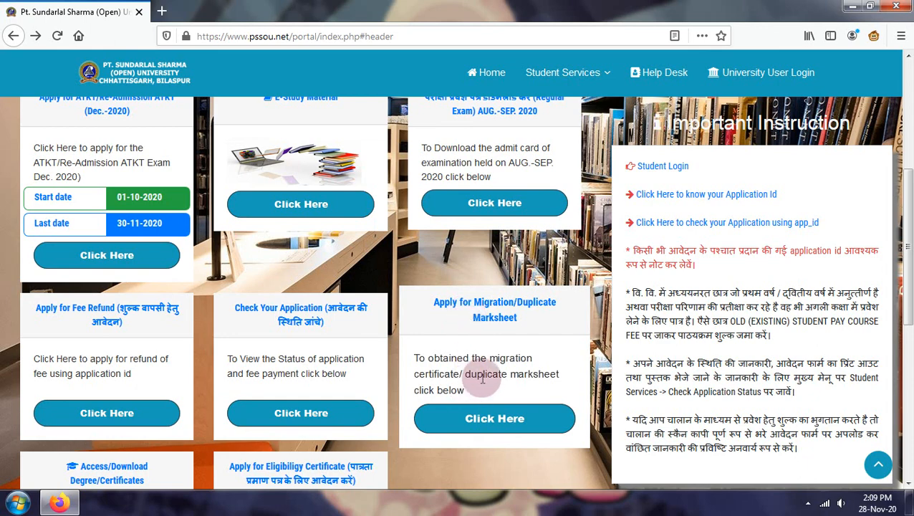
{"action": "scroll", "coordinate": [481, 371], "scroll_direction": "down", "scroll_amount": 2}
{"action": "scroll", "coordinate": [436, 337], "scroll_direction": "up", "scroll_amount": 4}
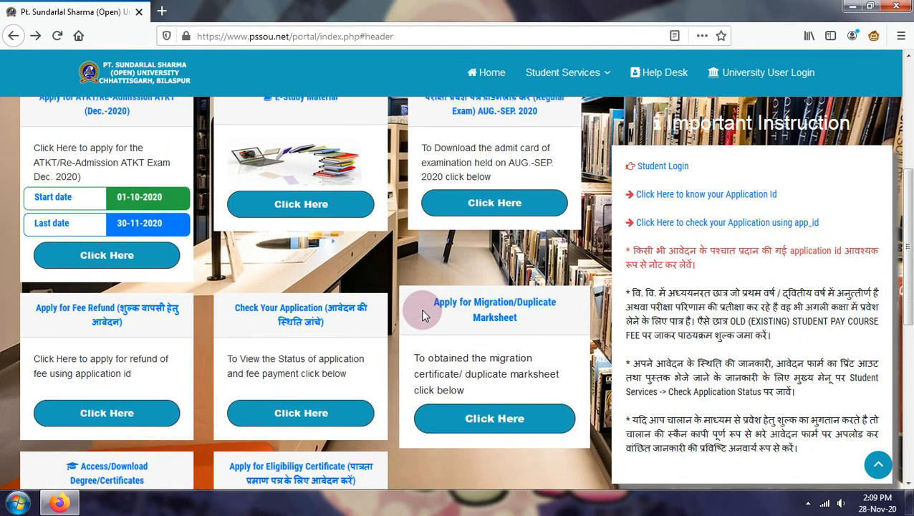
{"action": "scroll", "coordinate": [392, 396], "scroll_direction": "down", "scroll_amount": 3}
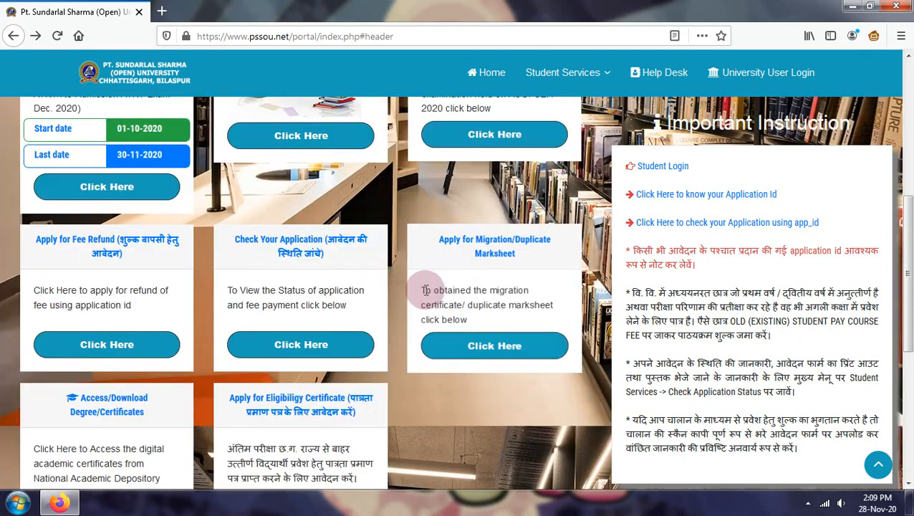